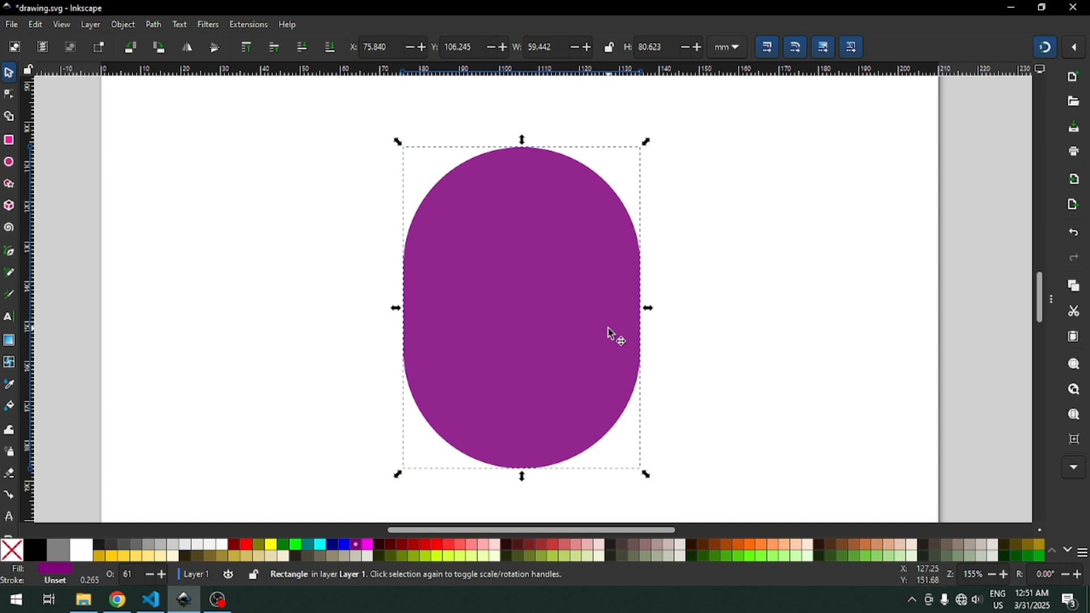
# - Fill the selected rounded shape green and narrow it symmetrically about its centre to about 34.5 mm wide
pyautogui.click(284, 545)
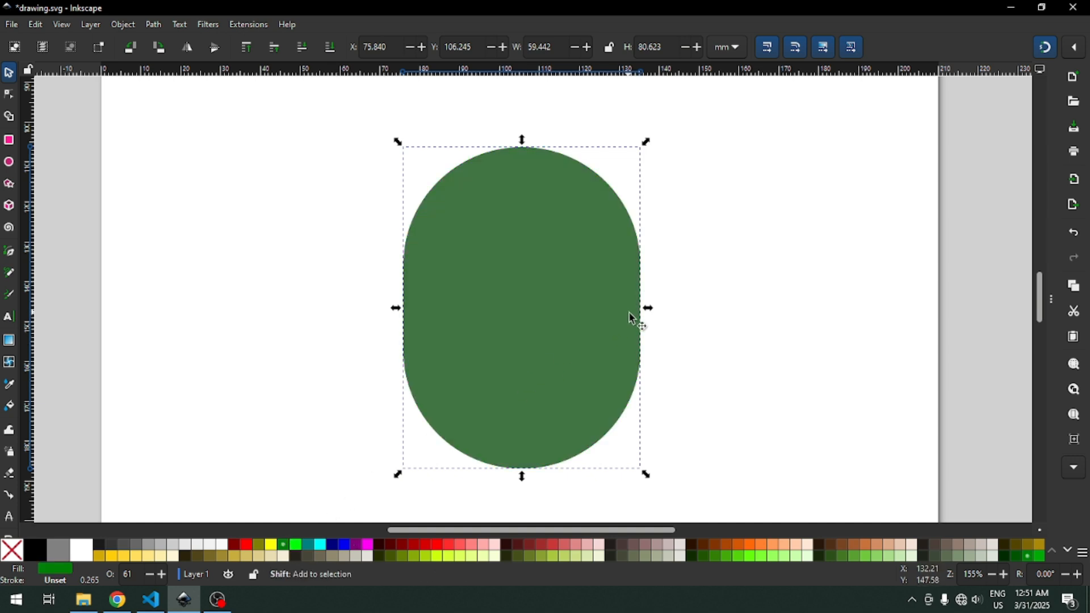
pyautogui.moveTo(648, 308); pyautogui.dragTo(601, 306)
pyautogui.scroll(2, 396, 221)
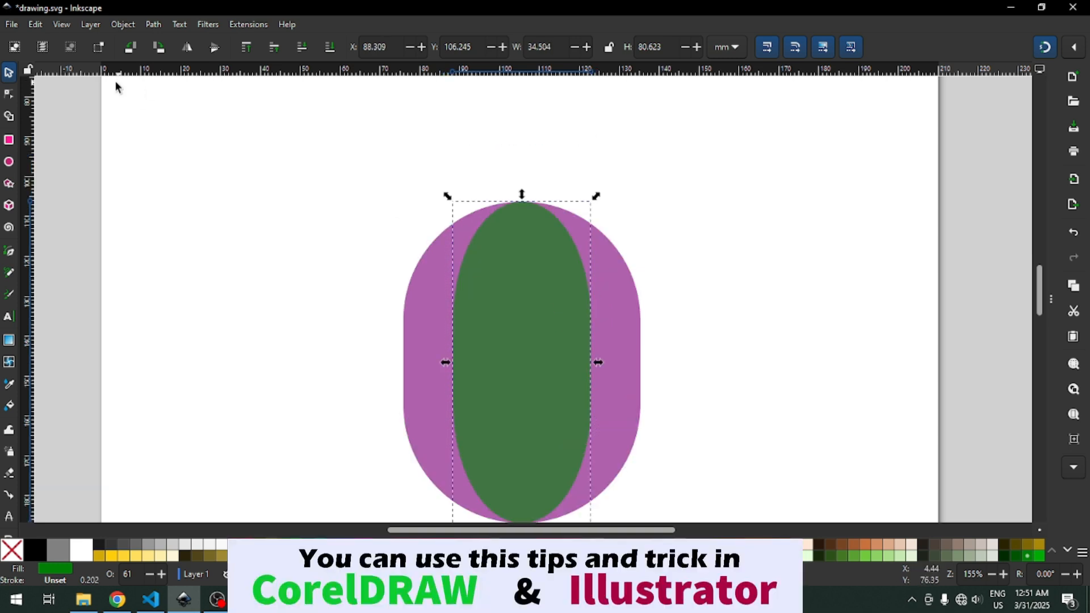
# - Reduce the green shape's vertical corner rounding until both of its ends are semicircular
pyautogui.click(9, 95)
pyautogui.scroll(-3, 1039, 292)
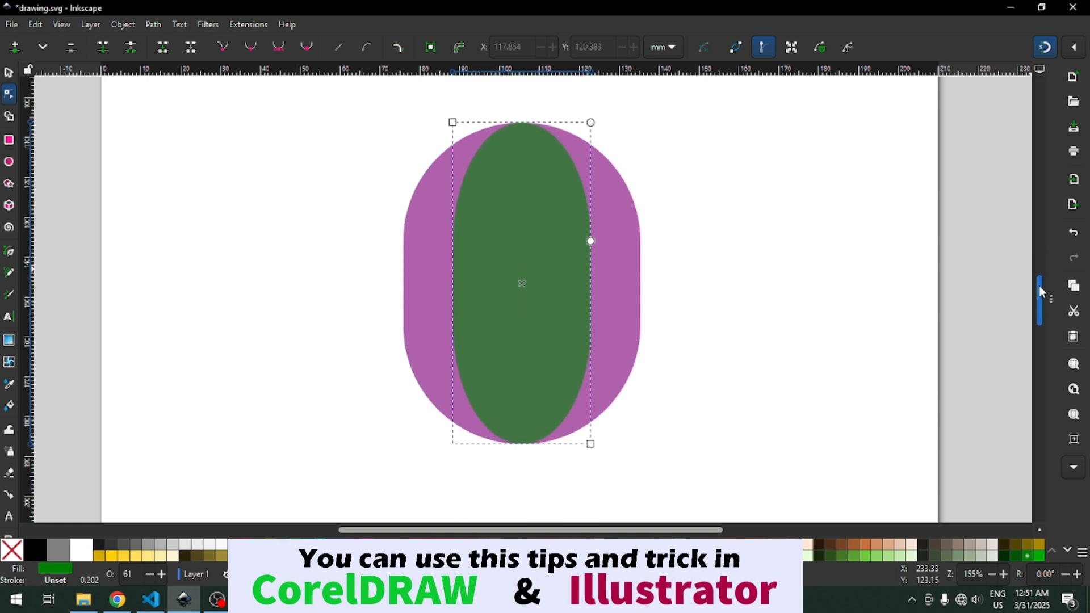
pyautogui.moveTo(593, 244); pyautogui.dragTo(599, 211)
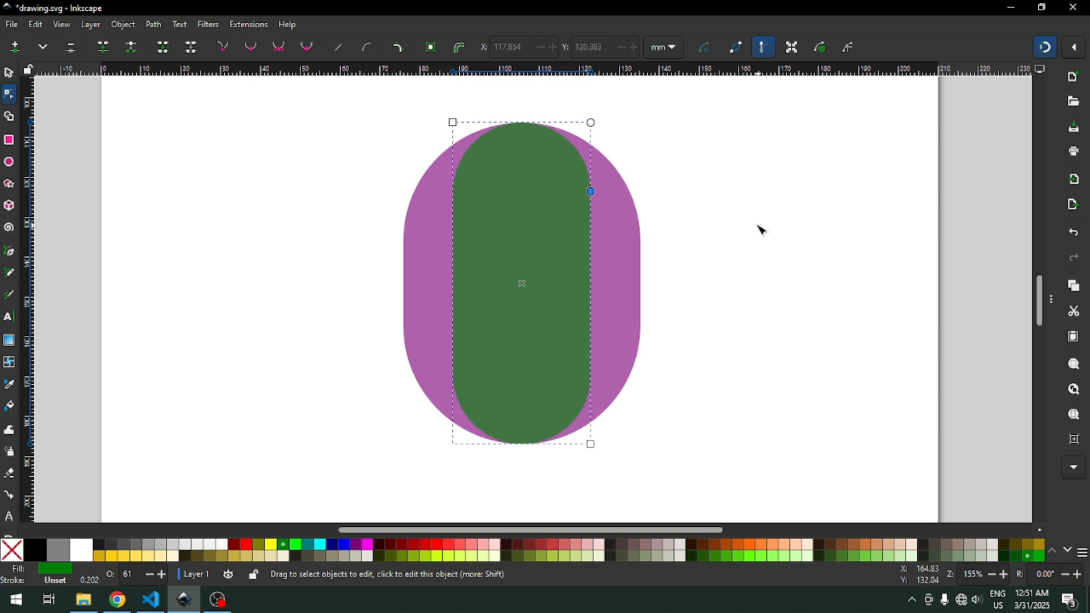
# - Widen the purple shape symmetrically about its centre to about 78 mm and save the drawing
pyautogui.click(12, 74)
pyautogui.click(669, 264)
pyautogui.click(624, 282)
pyautogui.moveTo(649, 284); pyautogui.dragTo(679, 290)
pyautogui.click(725, 288)
pyautogui.hotkey('ctrl', 's')
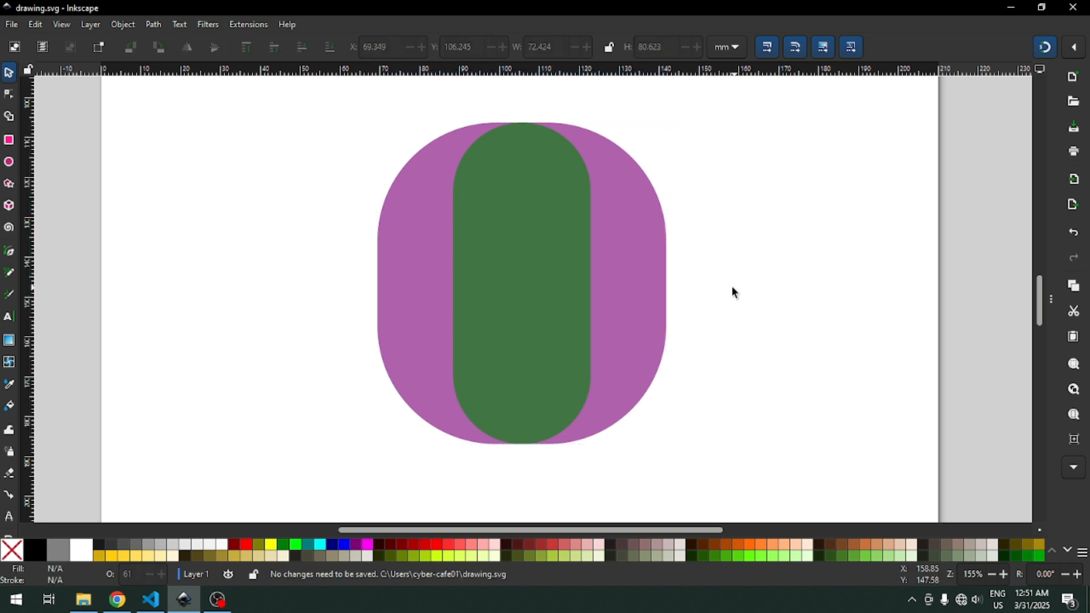
pyautogui.click(635, 292)
pyautogui.moveTo(679, 287); pyautogui.dragTo(686, 287)
pyautogui.hotkey('ctrl', 's')
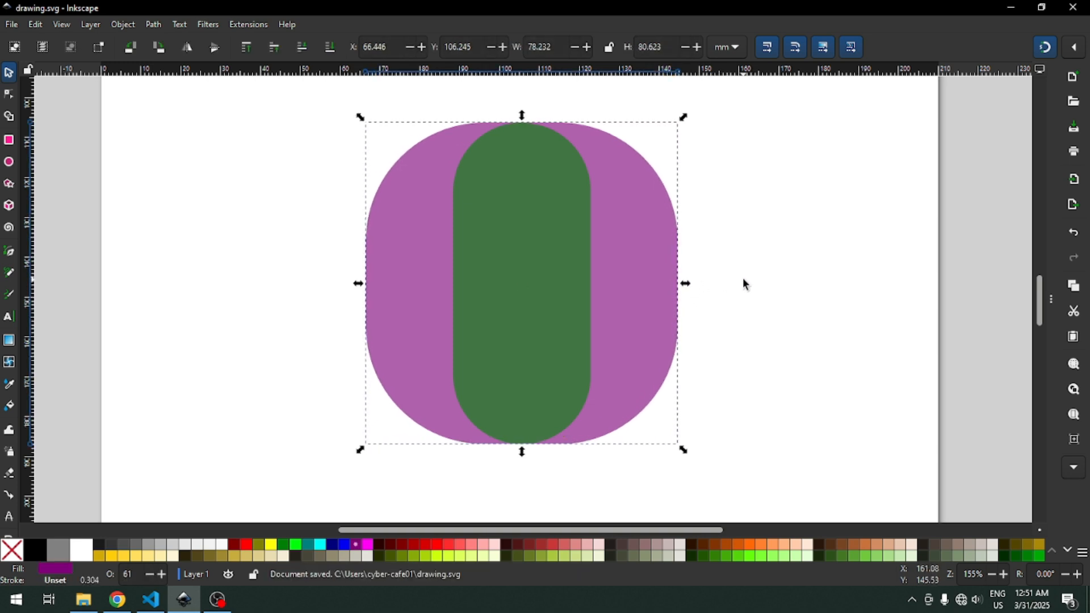
# - Increase the purple shape's vertical corner rounding, leaving only short straight sides, and save the drawing
pyautogui.click(9, 94)
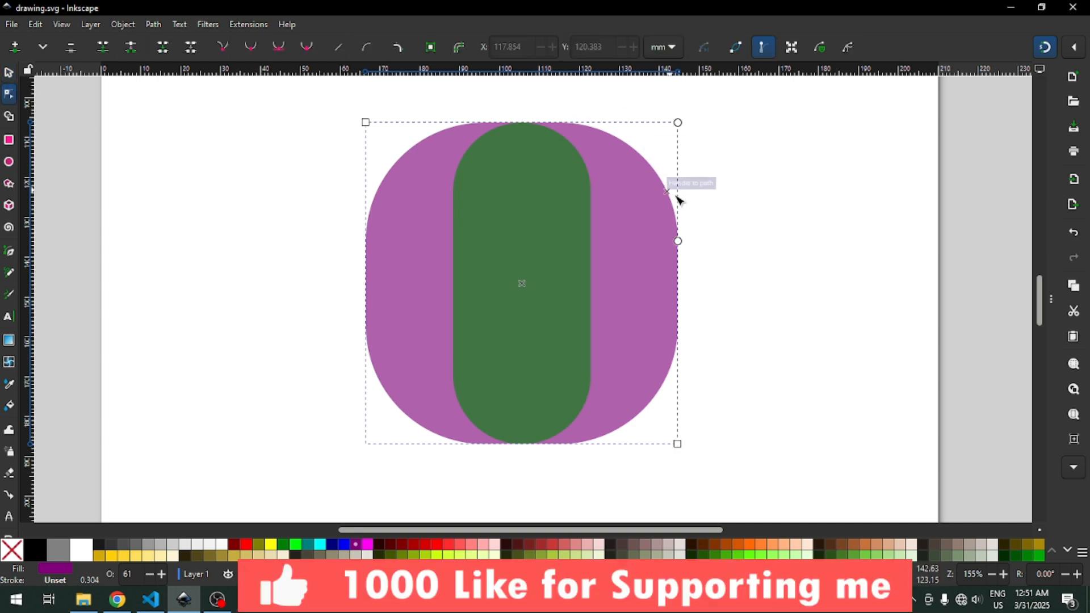
pyautogui.moveTo(678, 241); pyautogui.dragTo(687, 287)
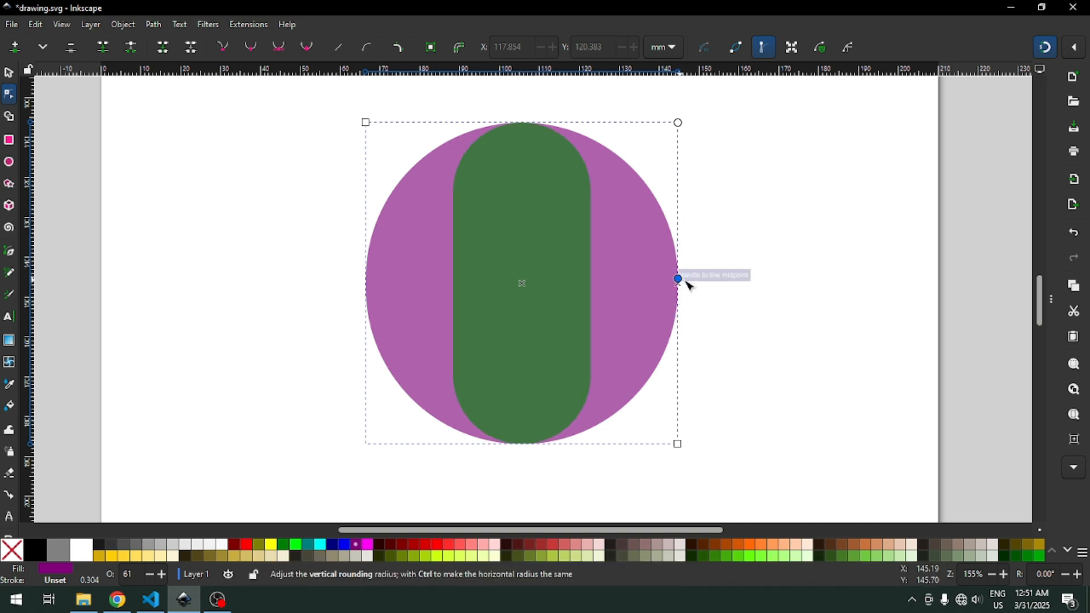
pyautogui.moveTo(679, 278); pyautogui.dragTo(679, 268)
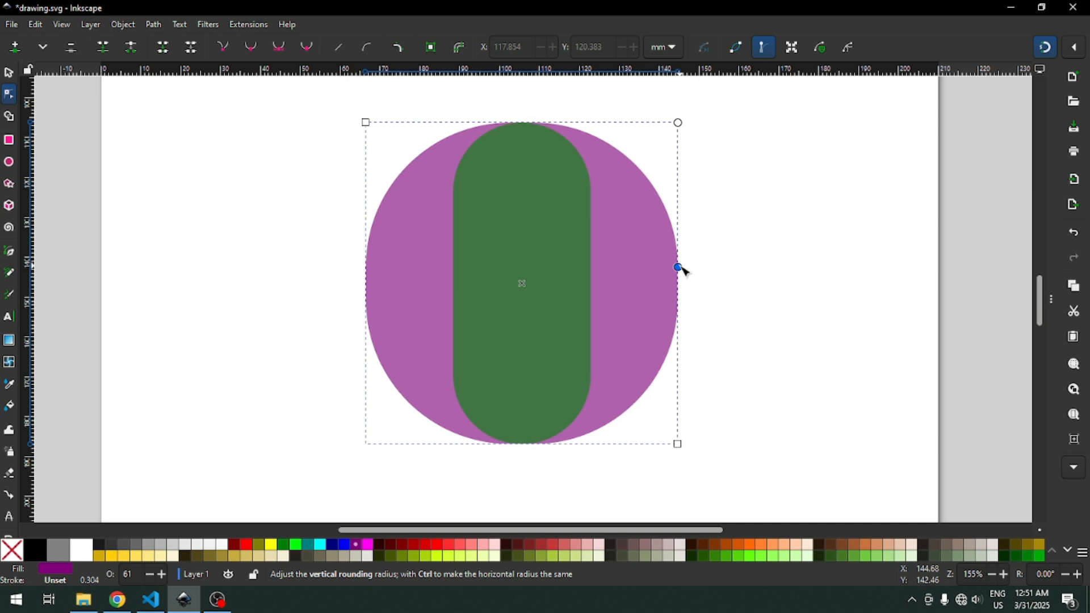
pyautogui.click(742, 287)
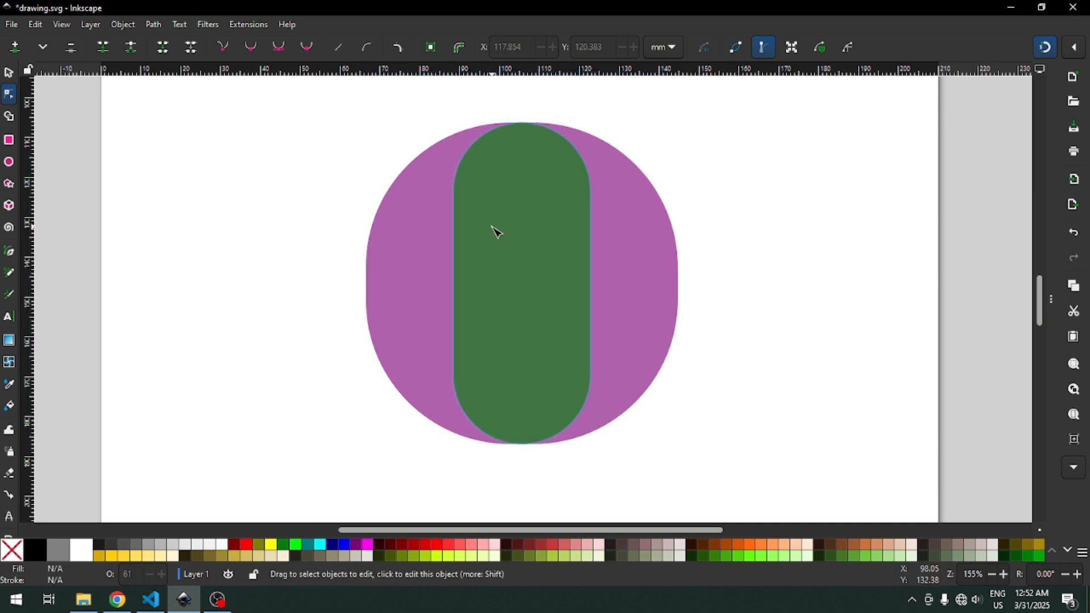
pyautogui.click(10, 73)
pyautogui.hotkey('ctrl', 's')
pyautogui.hotkey('ctrl', 's')
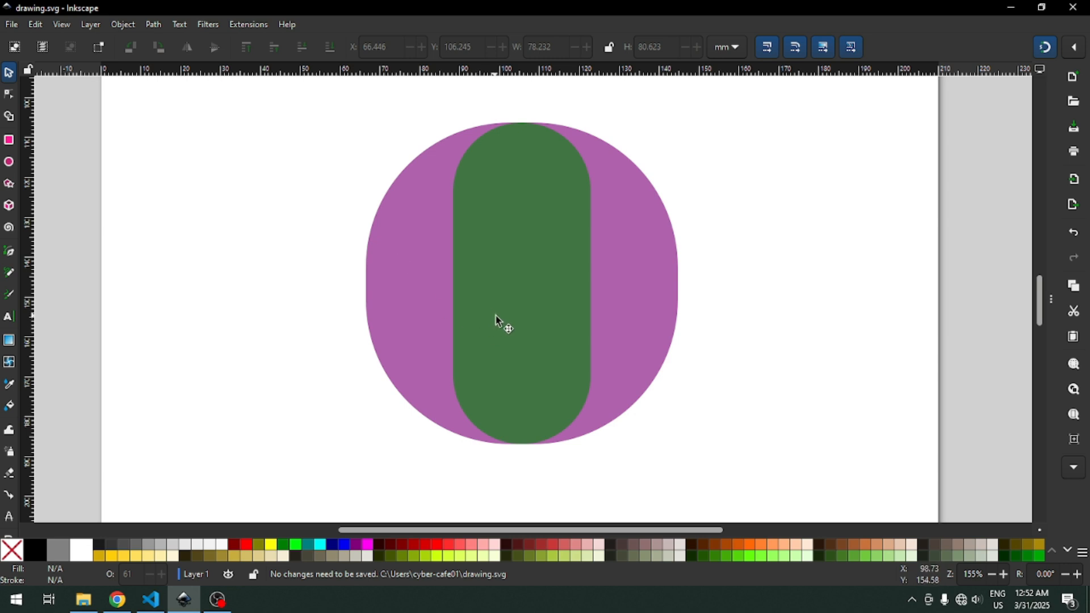
# - Set the green shape's width to 35 mm and readjust its corner rounding to match semicircular ends
pyautogui.click(523, 304)
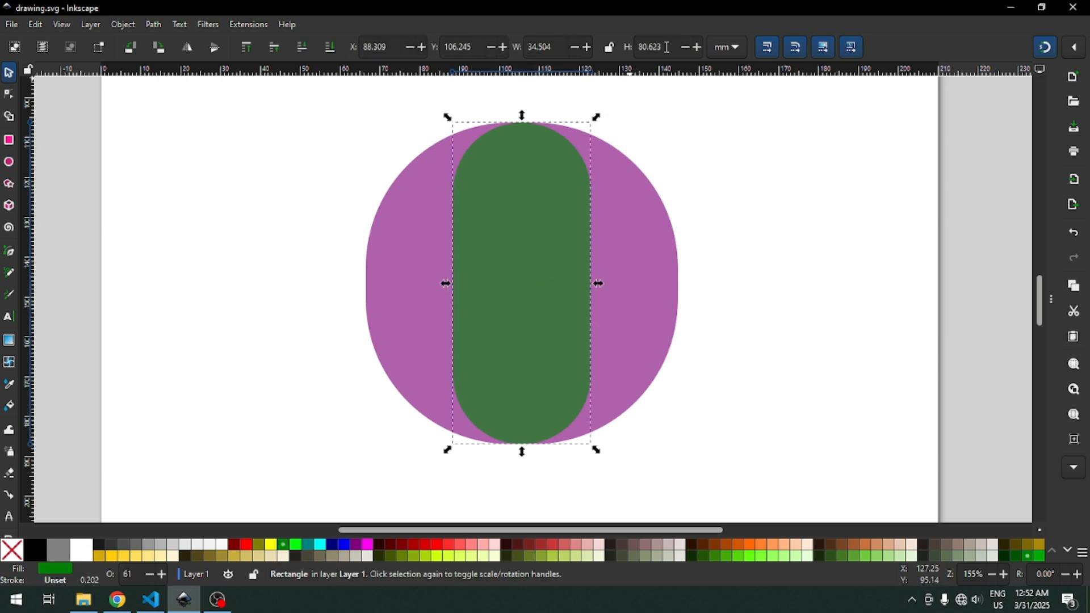
pyautogui.doubleClick(557, 46)
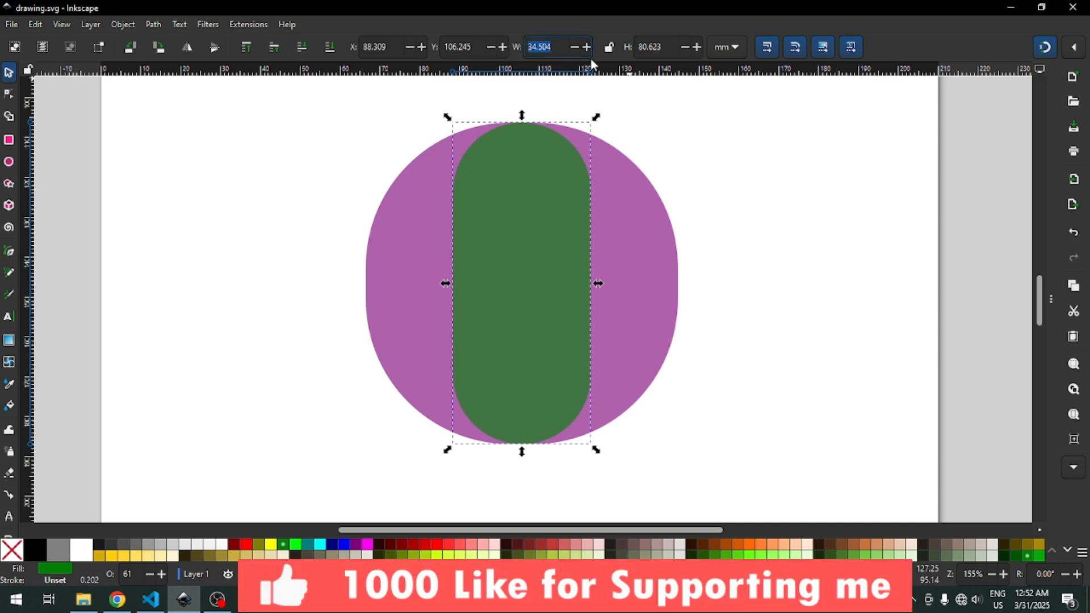
pyautogui.write('35')
pyautogui.press('Return')
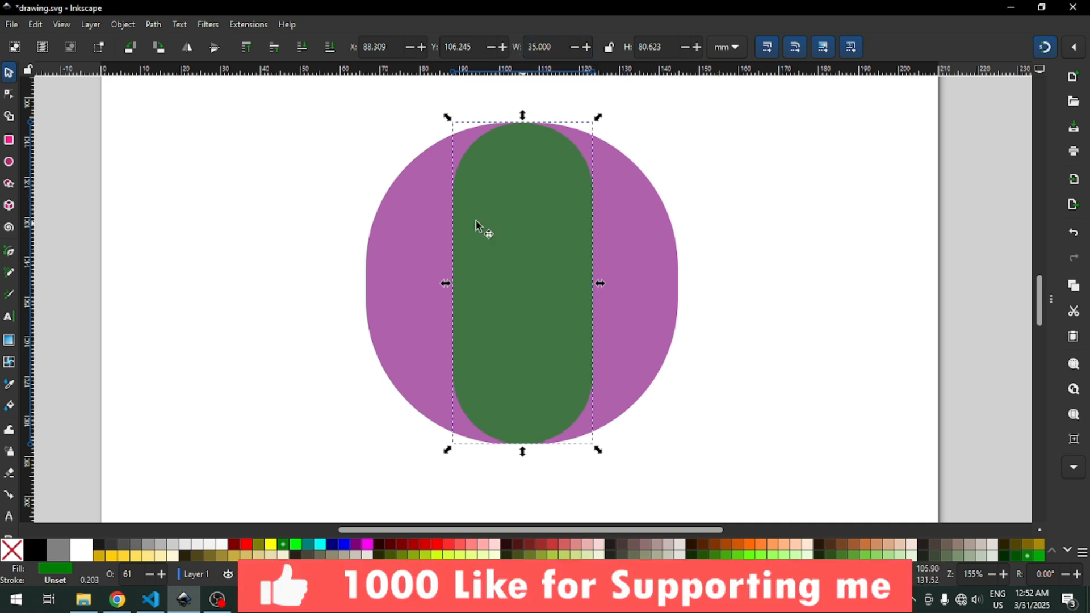
pyautogui.click(9, 95)
pyautogui.moveTo(595, 194)
pyautogui.mouseDown()
pyautogui.moveTo(594, 168)
pyautogui.moveTo(593, 192)
pyautogui.mouseUp()
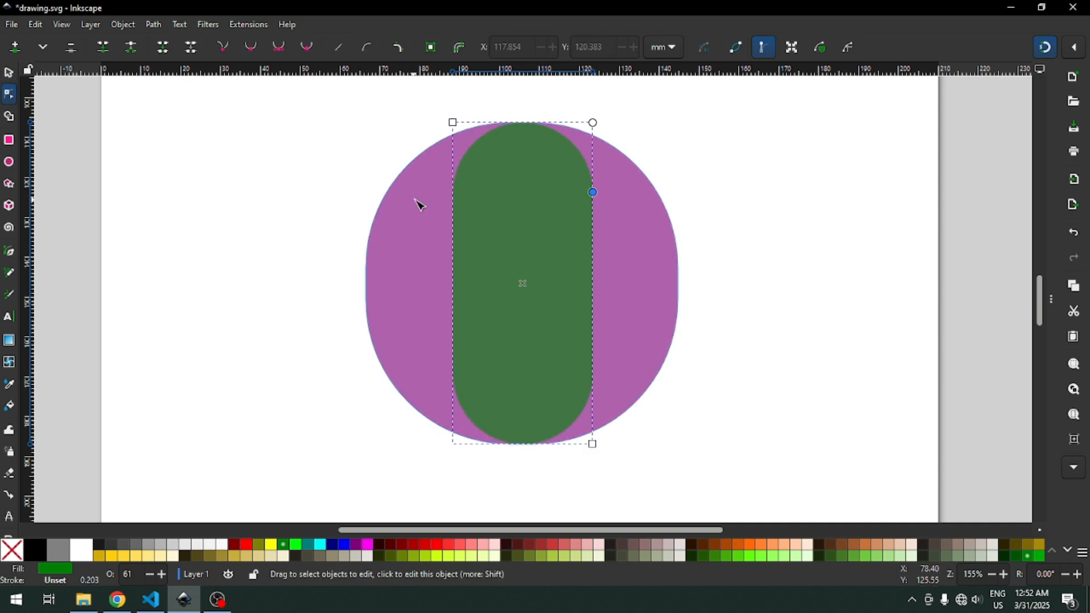
pyautogui.click(9, 74)
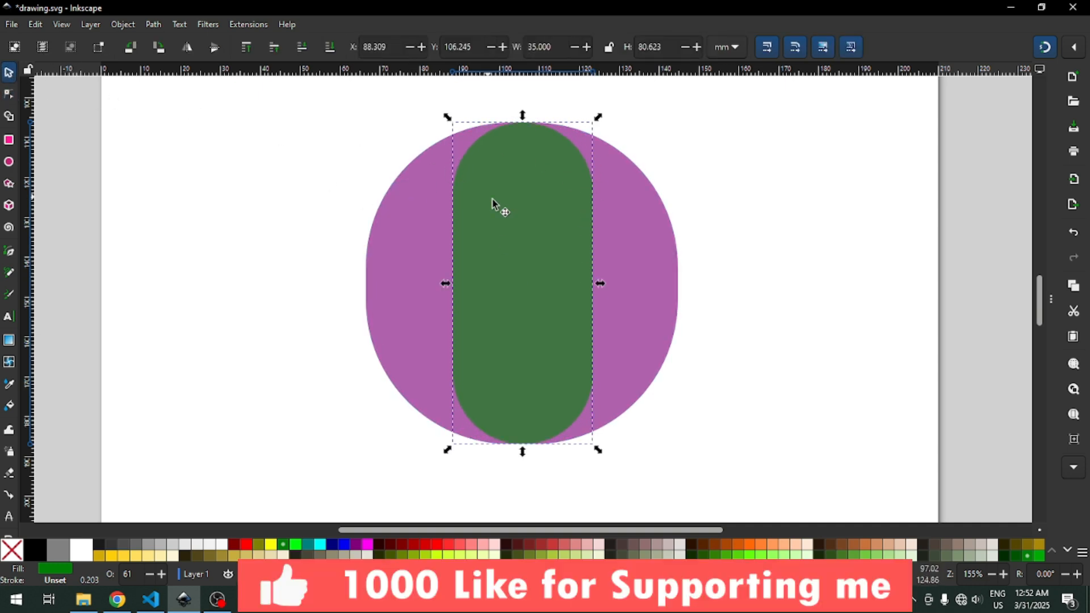
# - Centre the green shape horizontally on the purple one, aligning relative to the last selected object, and save the drawing
pyautogui.keyDown('shift'); pyautogui.click(640, 253); pyautogui.keyUp('shift')
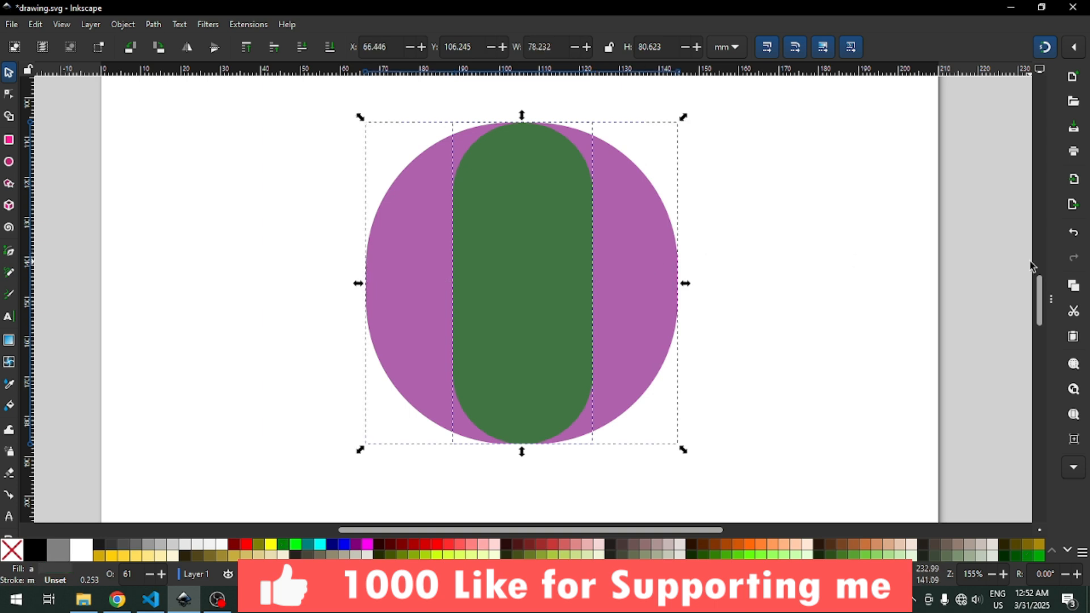
pyautogui.moveTo(1051, 299); pyautogui.dragTo(1020, 295)
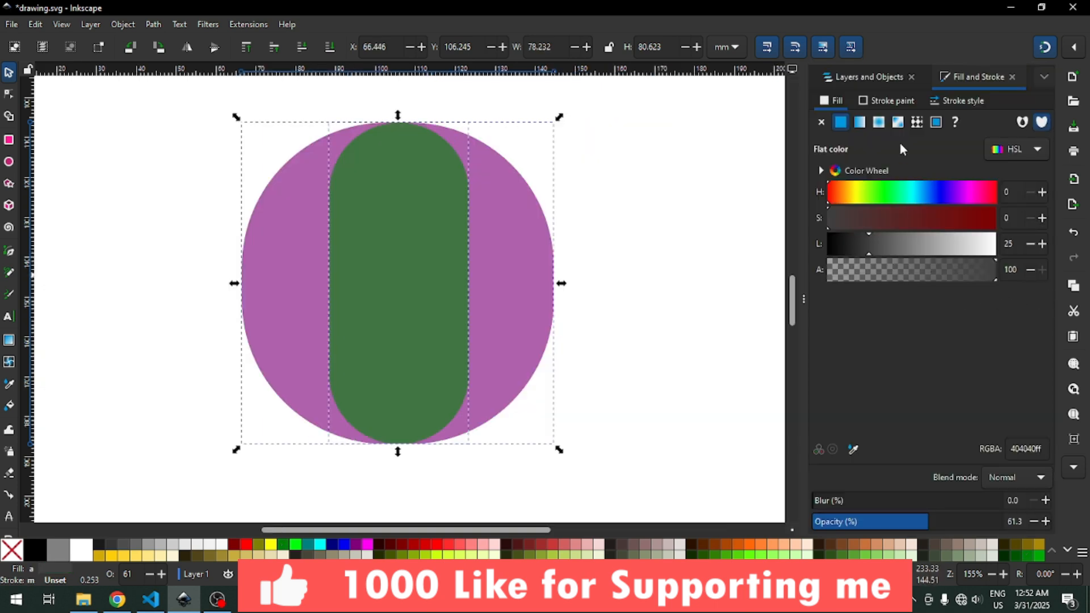
pyautogui.click(123, 24)
pyautogui.click(182, 471)
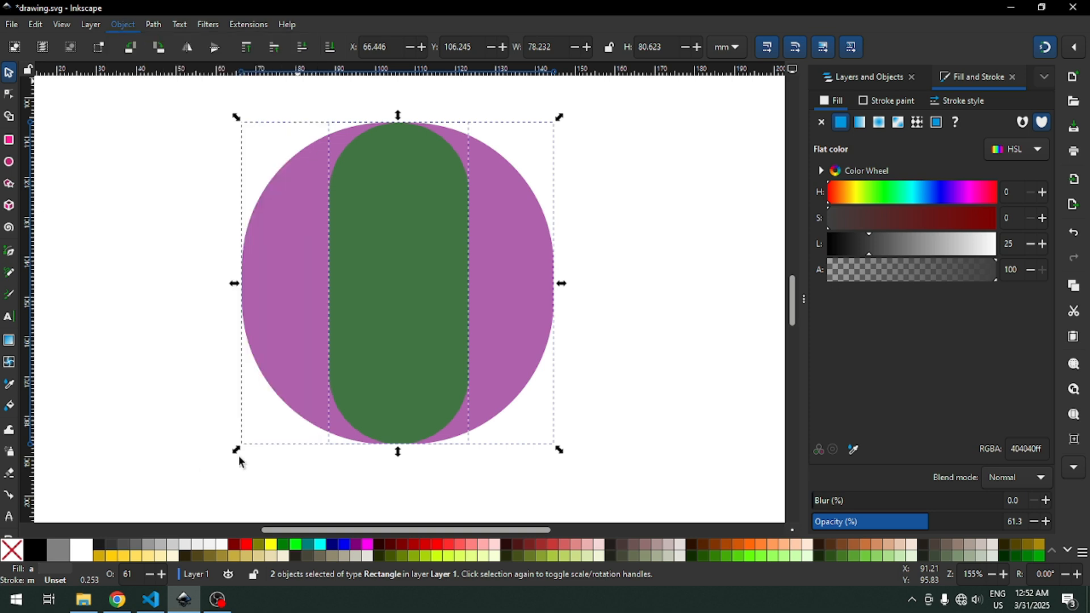
pyautogui.click(766, 190)
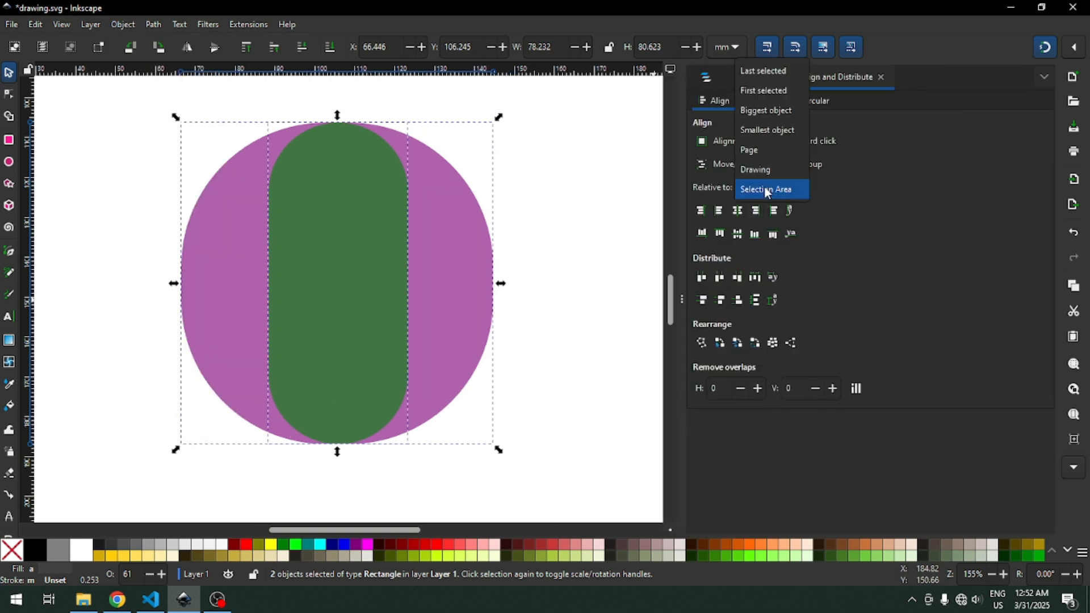
pyautogui.click(755, 72)
pyautogui.click(738, 211)
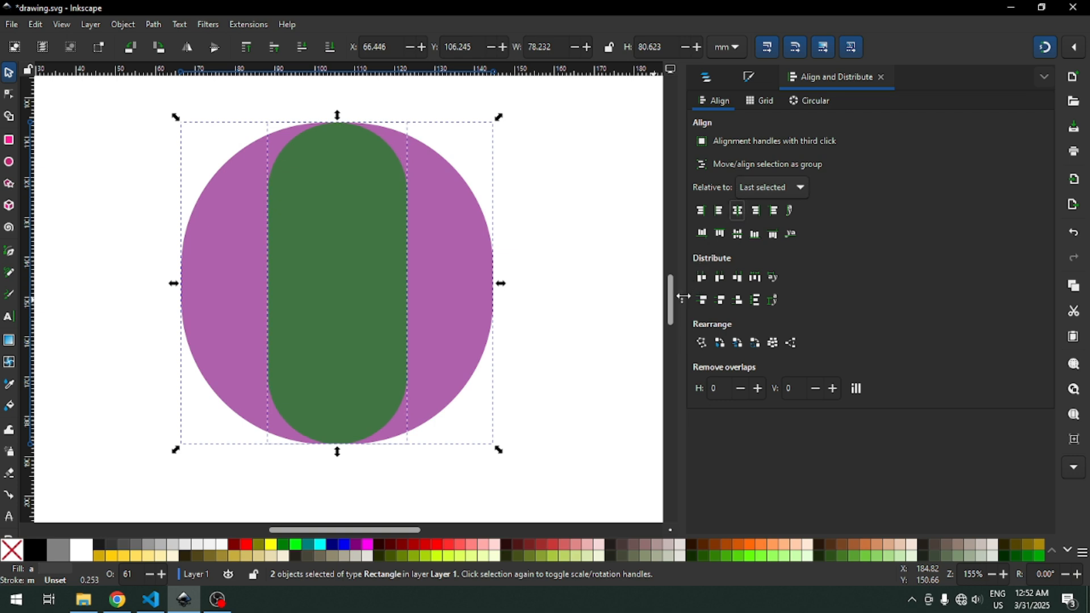
pyautogui.moveTo(690, 301); pyautogui.dragTo(750, 315)
pyautogui.click(754, 314)
pyautogui.hotkey('ctrl', 's')
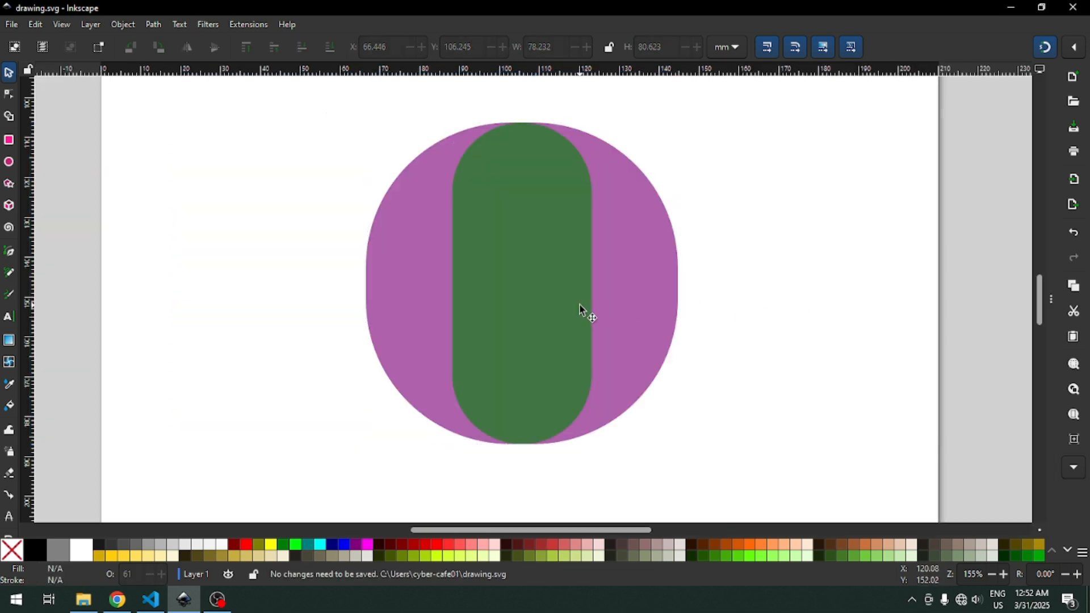
# - Draw a circle about 19 mm in diameter in the lower part of the green shape and fill it blue
pyautogui.click(550, 304)
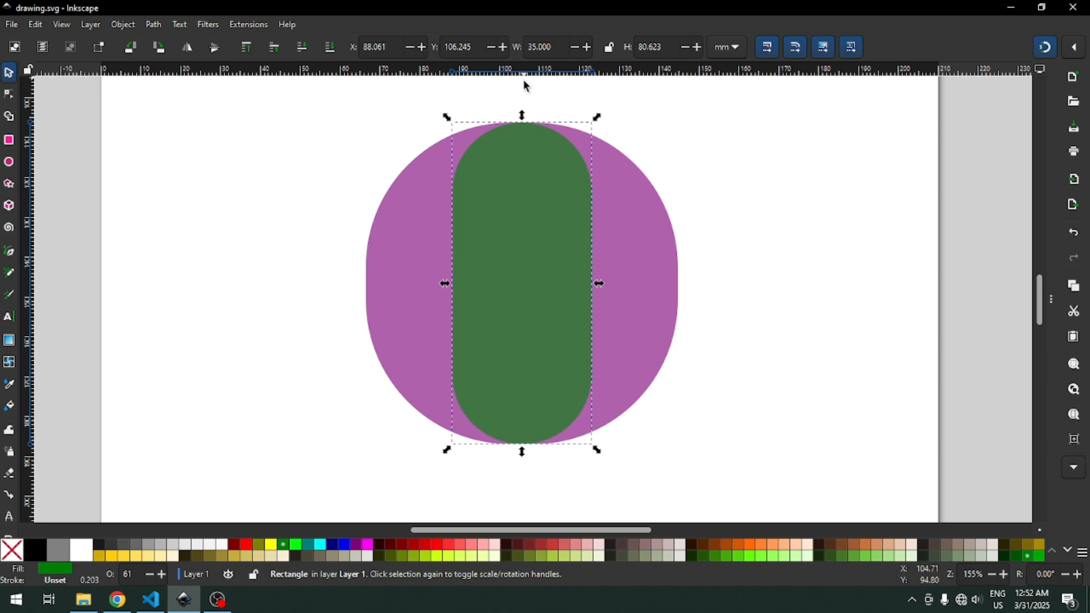
pyautogui.click(12, 165)
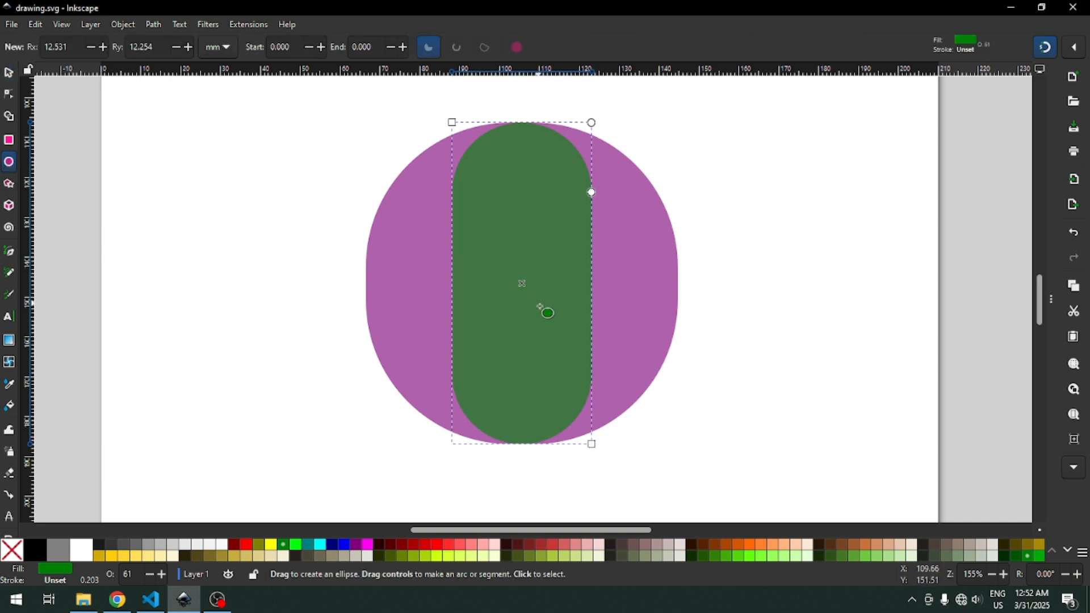
pyautogui.moveTo(523, 348); pyautogui.dragTo(557, 389)
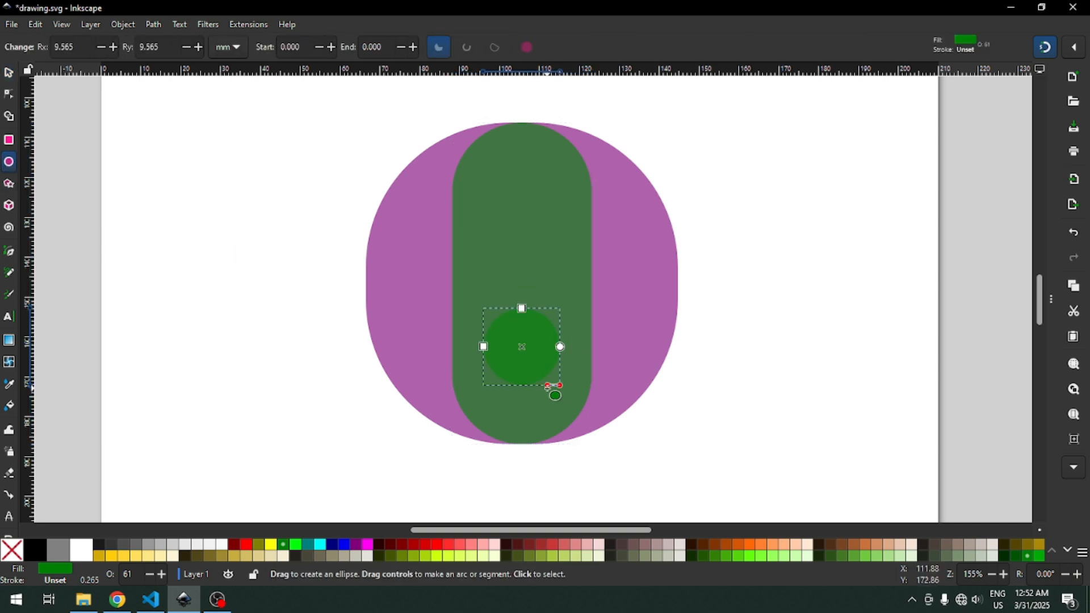
pyautogui.click(345, 546)
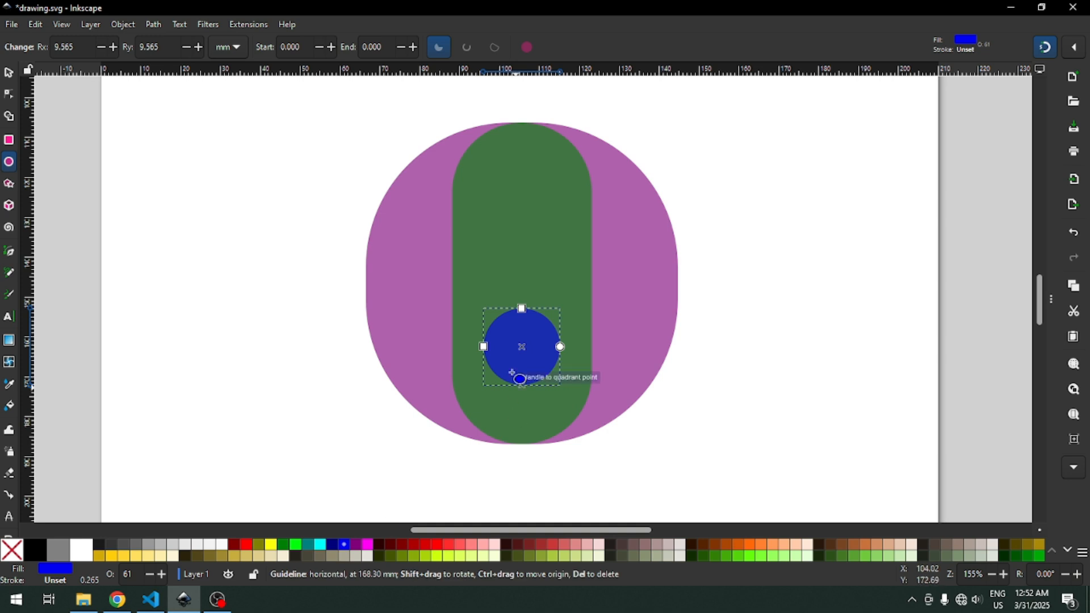
# - Set the blue circle's width and height to 35 mm
pyautogui.click(9, 73)
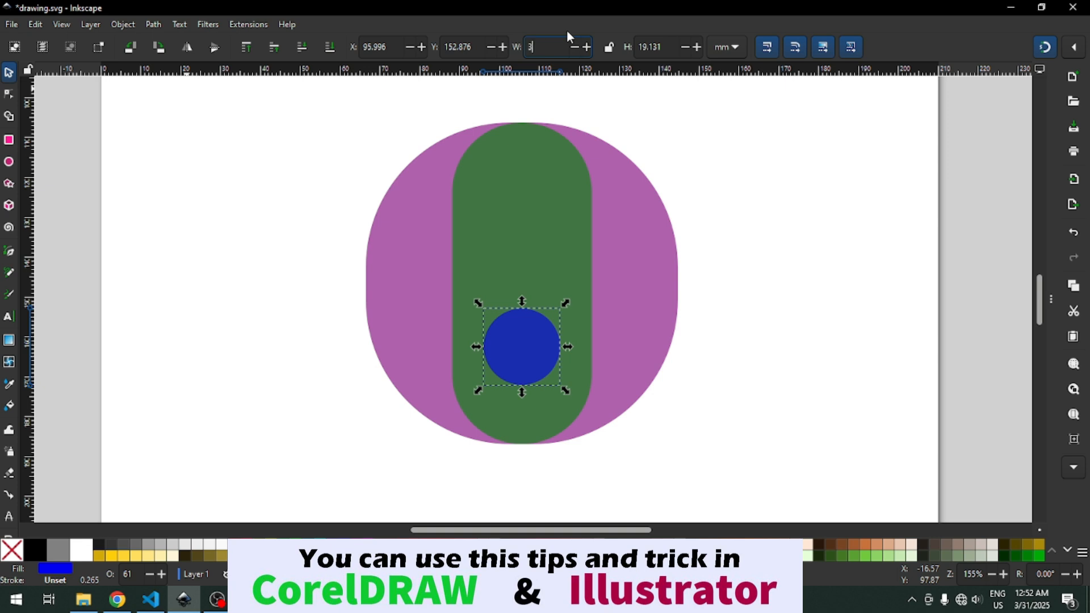
pyautogui.write('35')
pyautogui.press('Return')
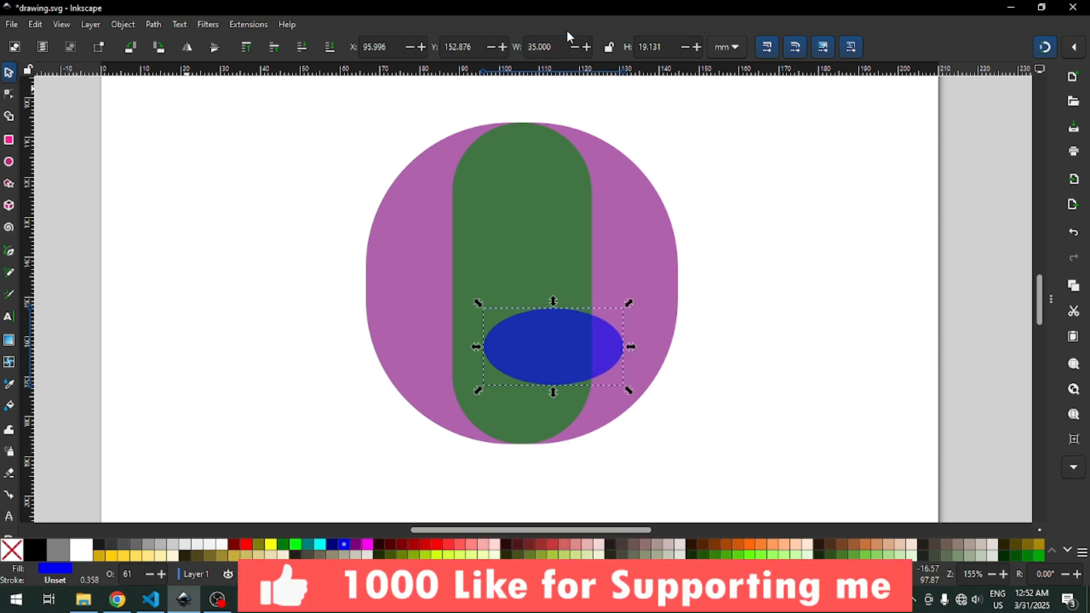
pyautogui.tripleClick(665, 43)
pyautogui.write('35')
pyautogui.press('Return')
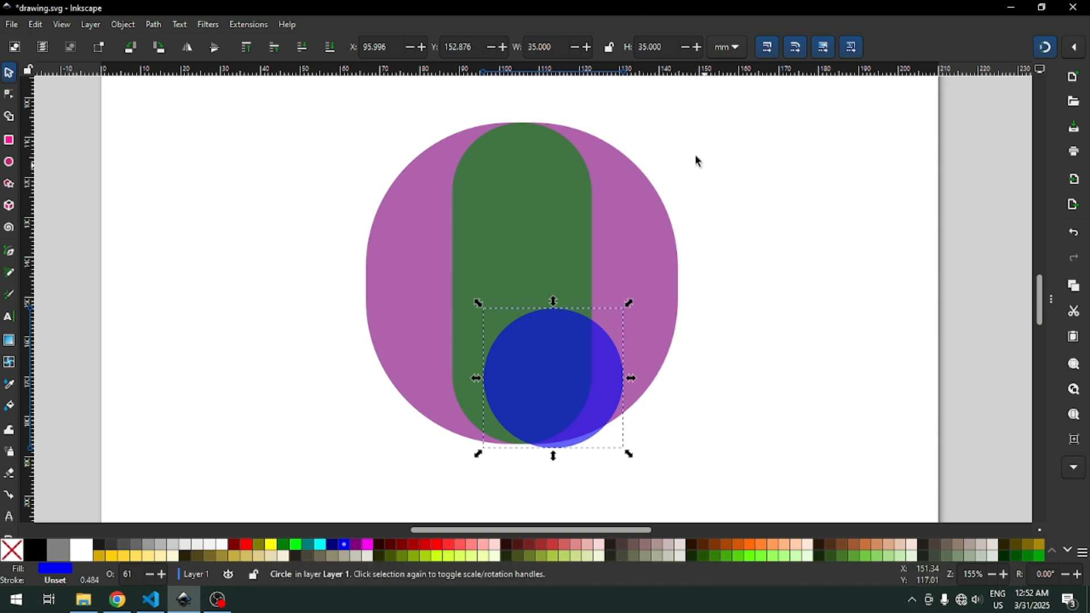
# - Move the blue circle so it fits exactly into the green shape's lower rounded end, and save the drawing
pyautogui.moveTo(574, 402); pyautogui.dragTo(528, 392)
pyautogui.click(699, 413)
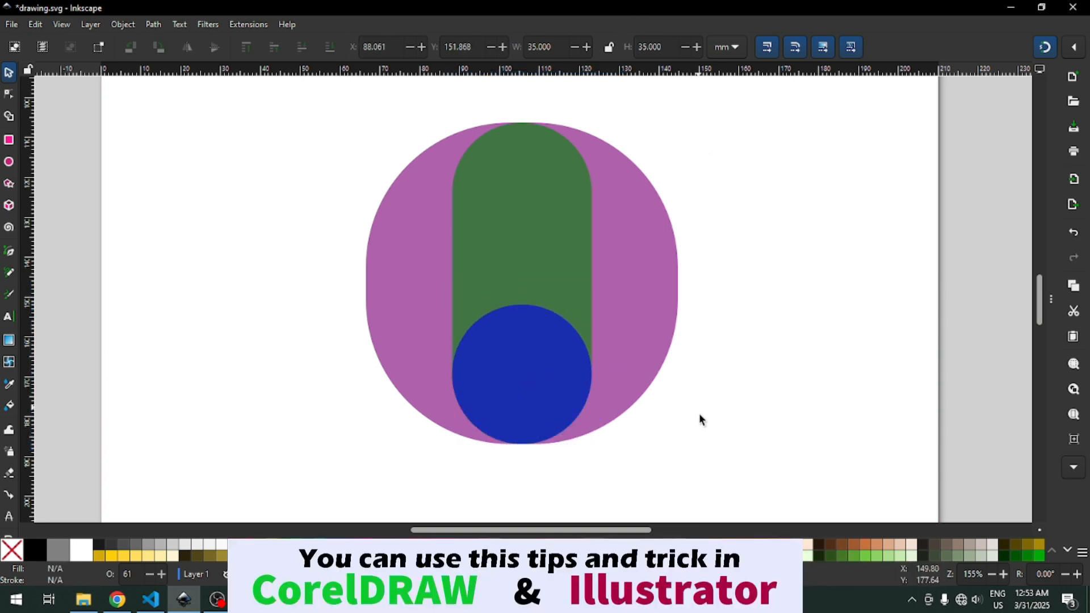
pyautogui.hotkey('ctrl', 's')
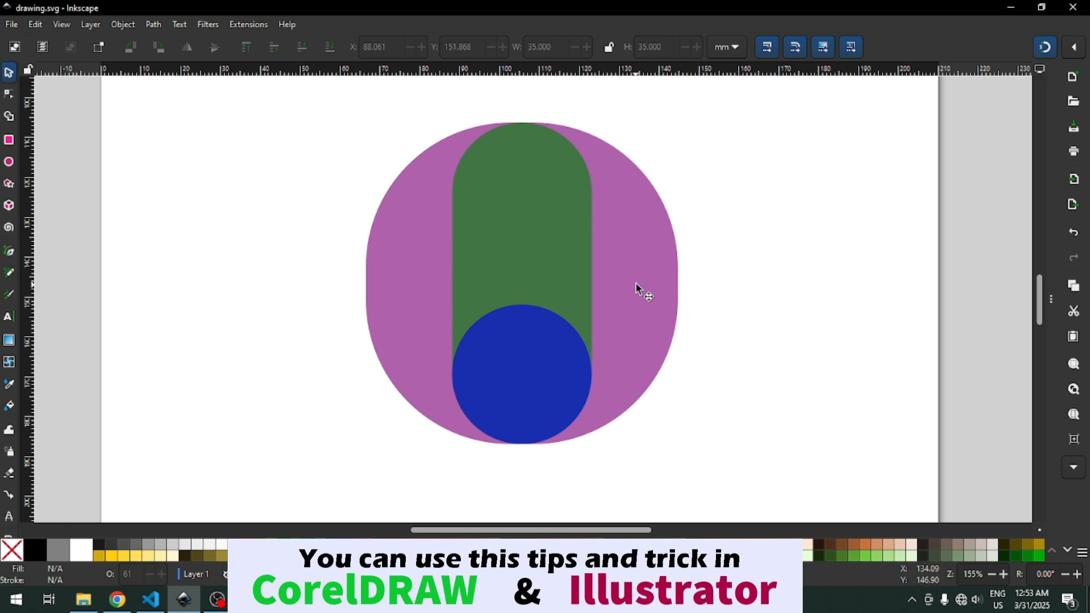
# - Subtract the green shape from the purple one with the Difference path operation
pyautogui.click(550, 243)
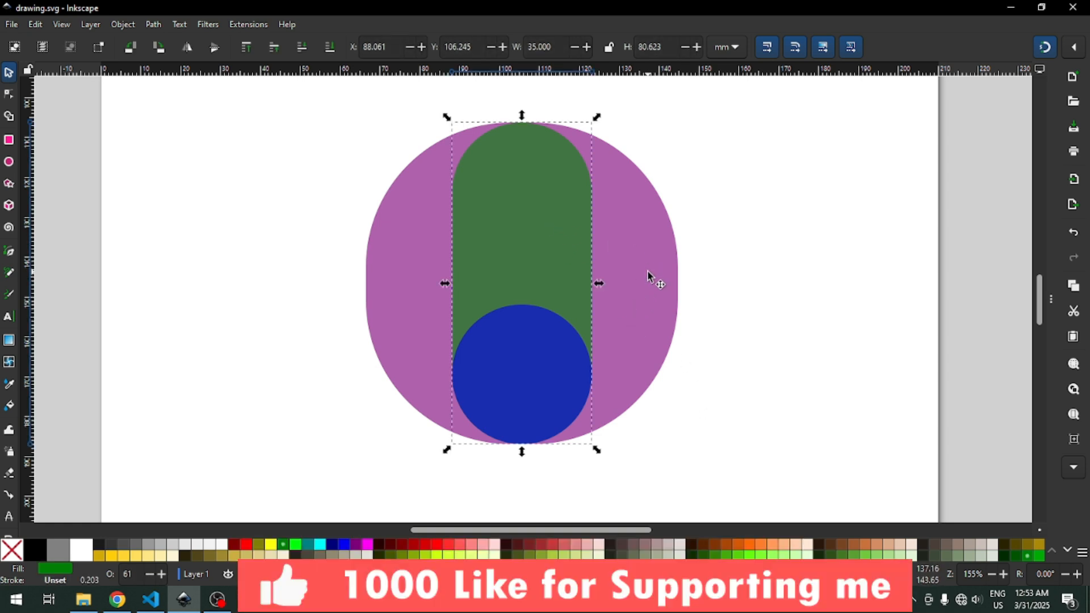
pyautogui.keyDown('shift'); pyautogui.click(650, 278); pyautogui.keyUp('shift')
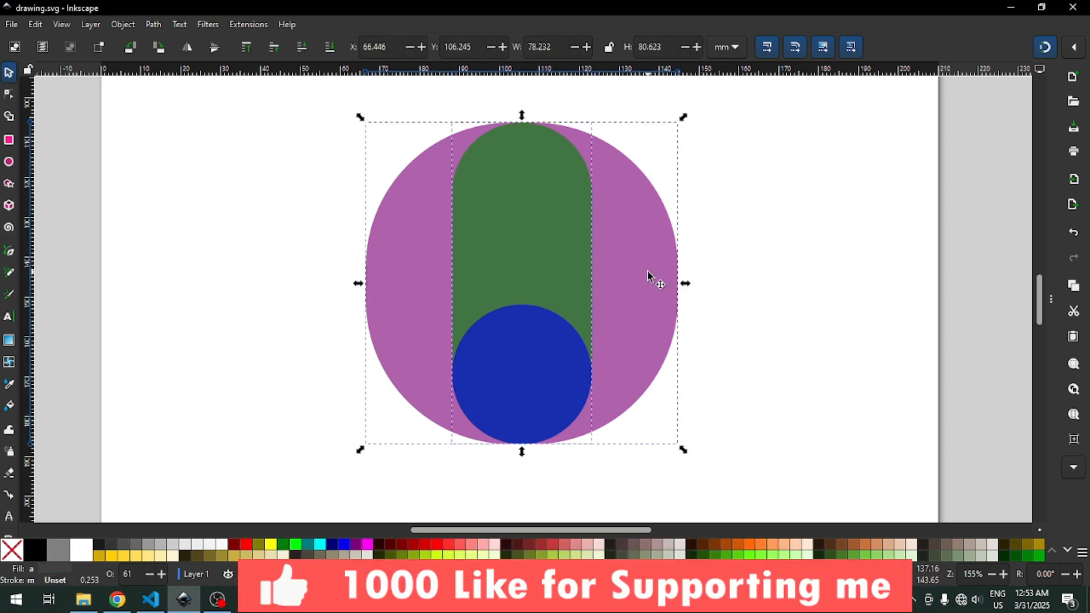
pyautogui.click(152, 24)
pyautogui.click(184, 110)
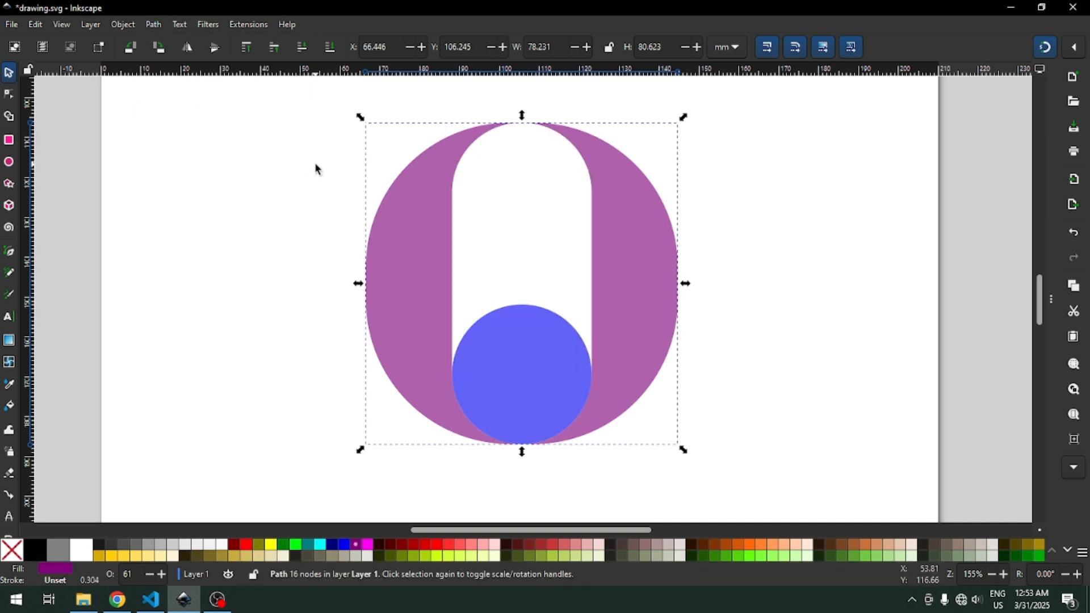
# - Break the purple shape apart into separate paths, delete its left half, and save the drawing
pyautogui.click(154, 26)
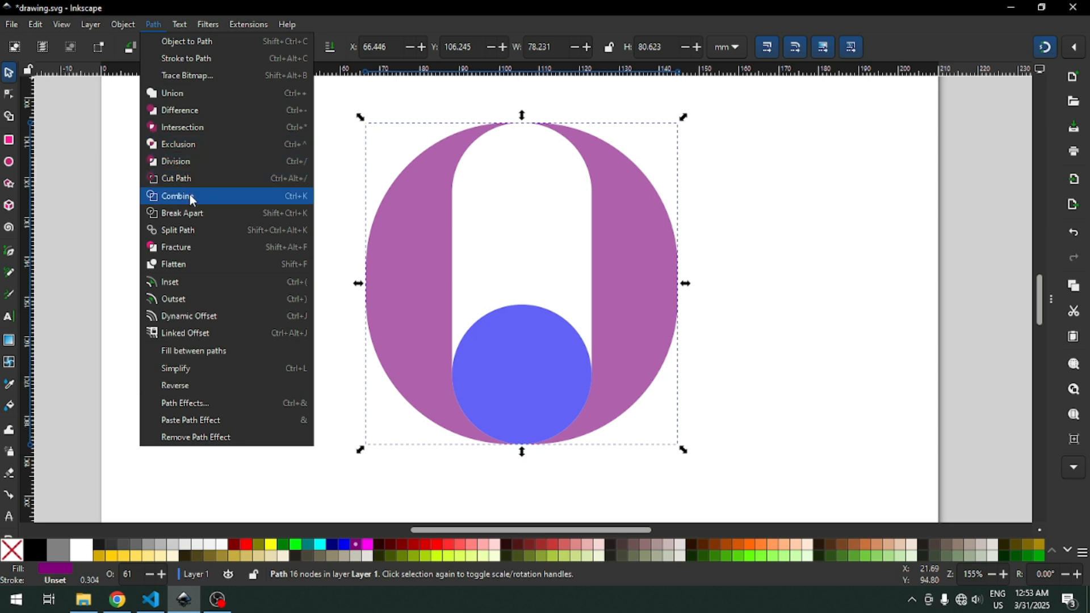
pyautogui.click(197, 214)
pyautogui.click(273, 237)
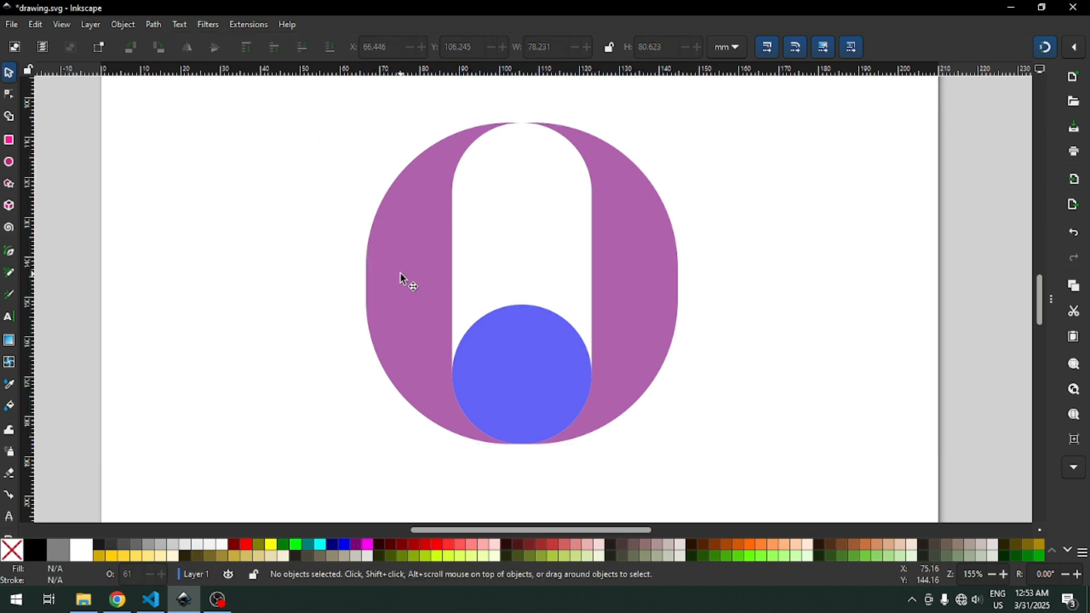
pyautogui.hotkey('ctrl', 's')
pyautogui.click(429, 265)
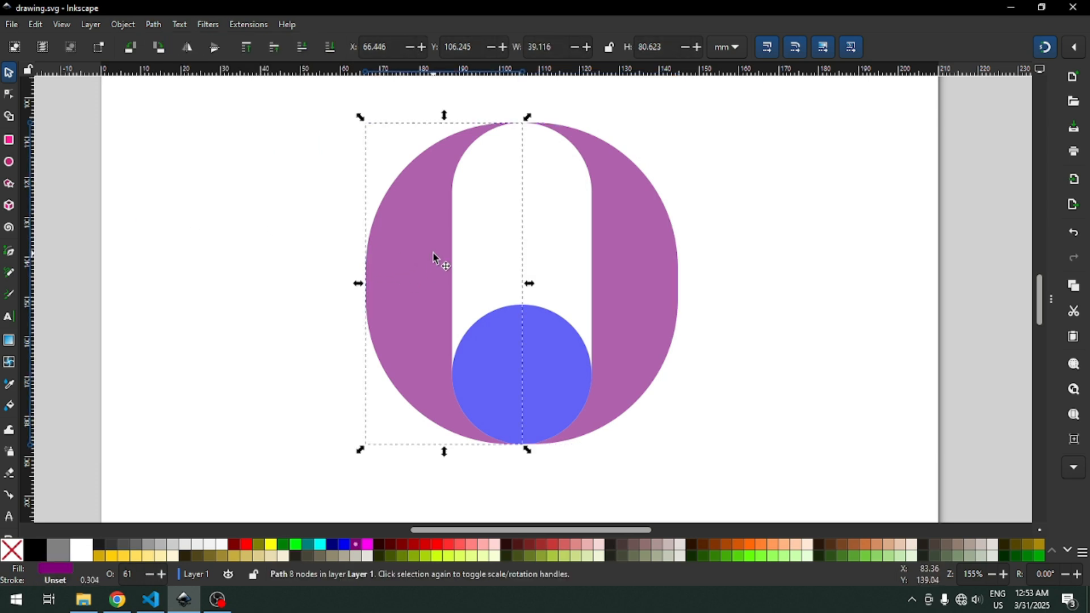
pyautogui.press('Delete')
pyautogui.hotkey('ctrl', 's')
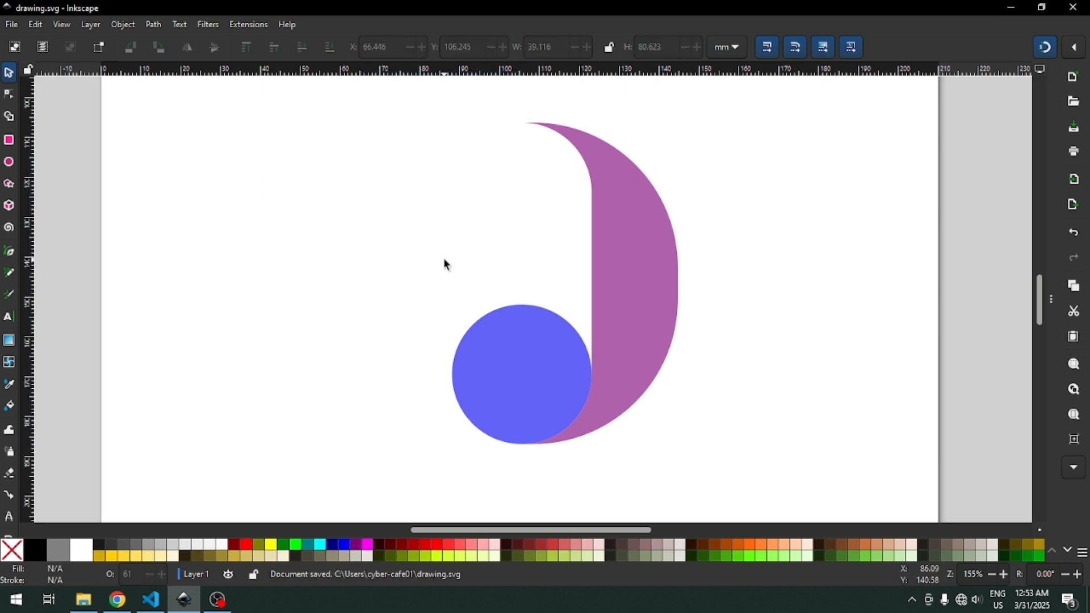
# - Draw a blue rectangle about 75 mm wide covering the upper half of the purple shape, with its lower edge at the shape's mid-height
pyautogui.click(9, 140)
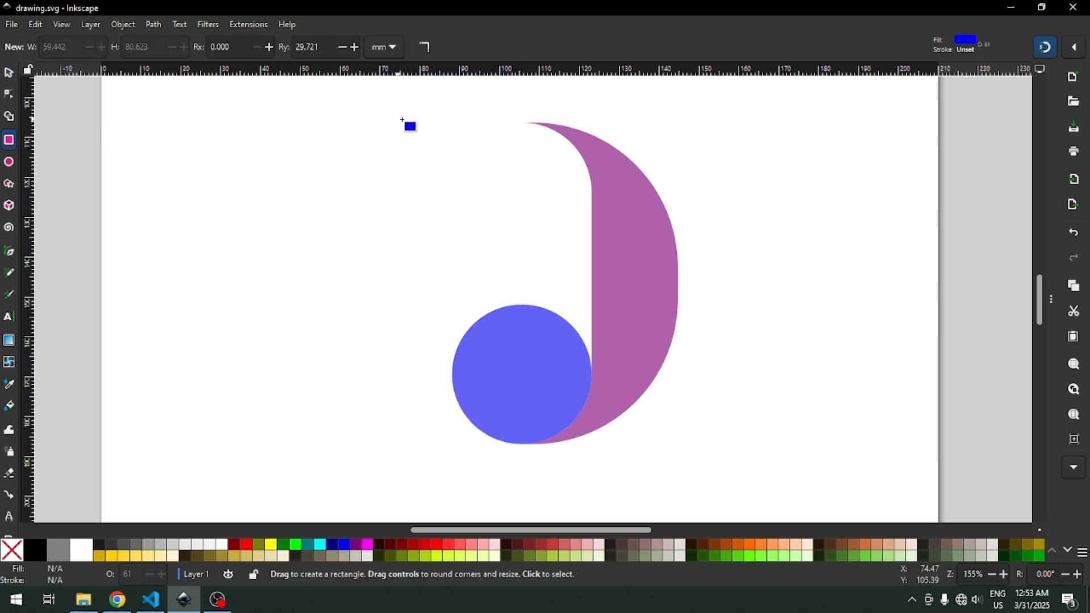
pyautogui.moveTo(453, 92); pyautogui.dragTo(753, 297)
pyautogui.moveTo(761, 196); pyautogui.dragTo(766, 69)
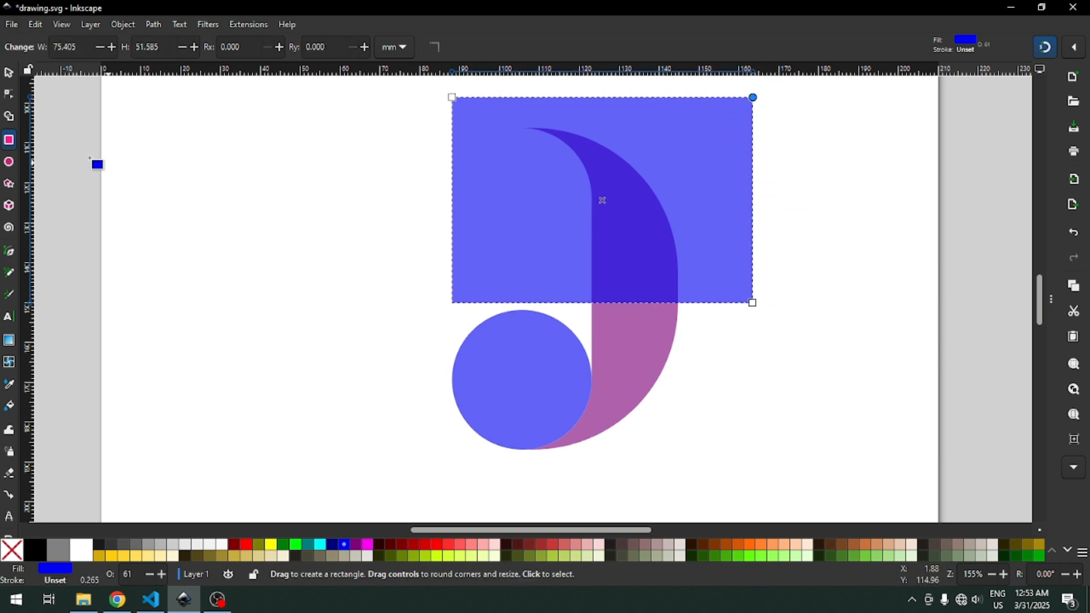
pyautogui.click(9, 72)
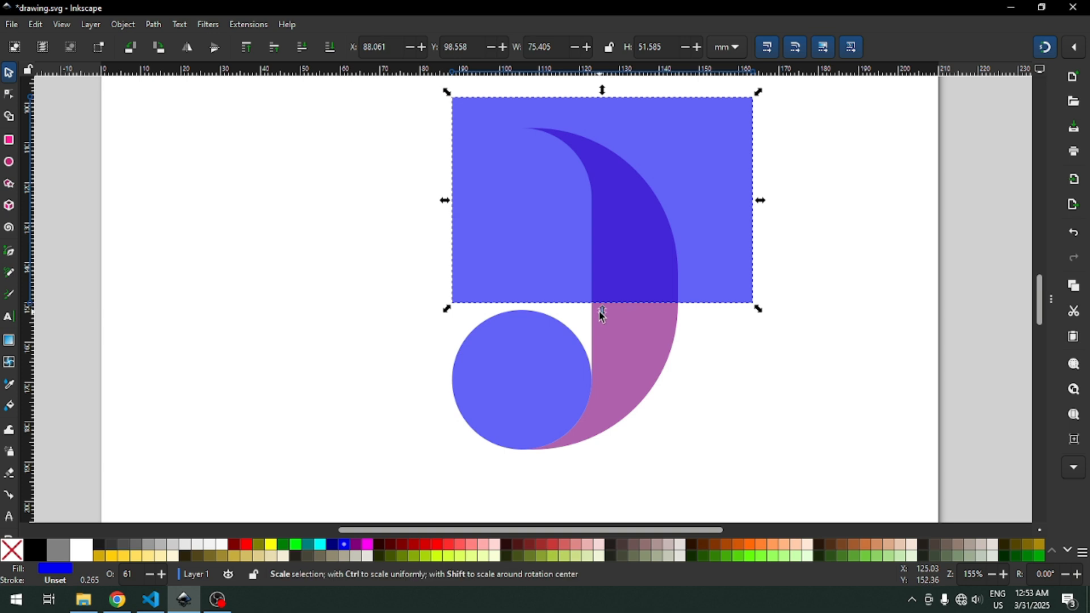
pyautogui.moveTo(603, 311); pyautogui.dragTo(605, 305)
# - Cut the upper half off the purple shape by subtracting the rectangle with the Difference path operation, and save the drawing
pyautogui.keyDown('shift'); pyautogui.click(659, 341); pyautogui.keyUp('shift')
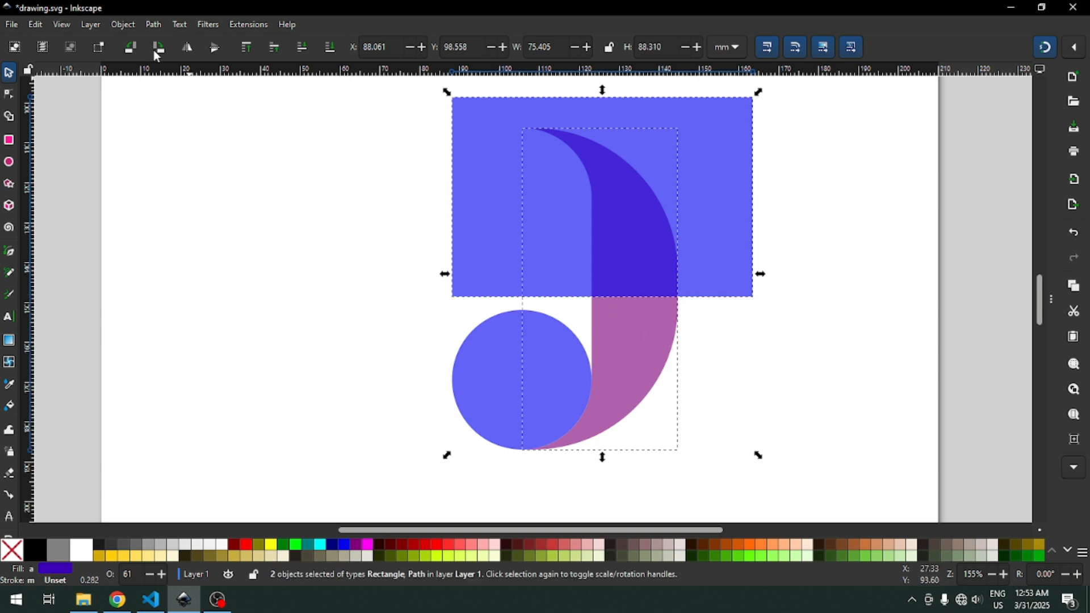
pyautogui.click(153, 24)
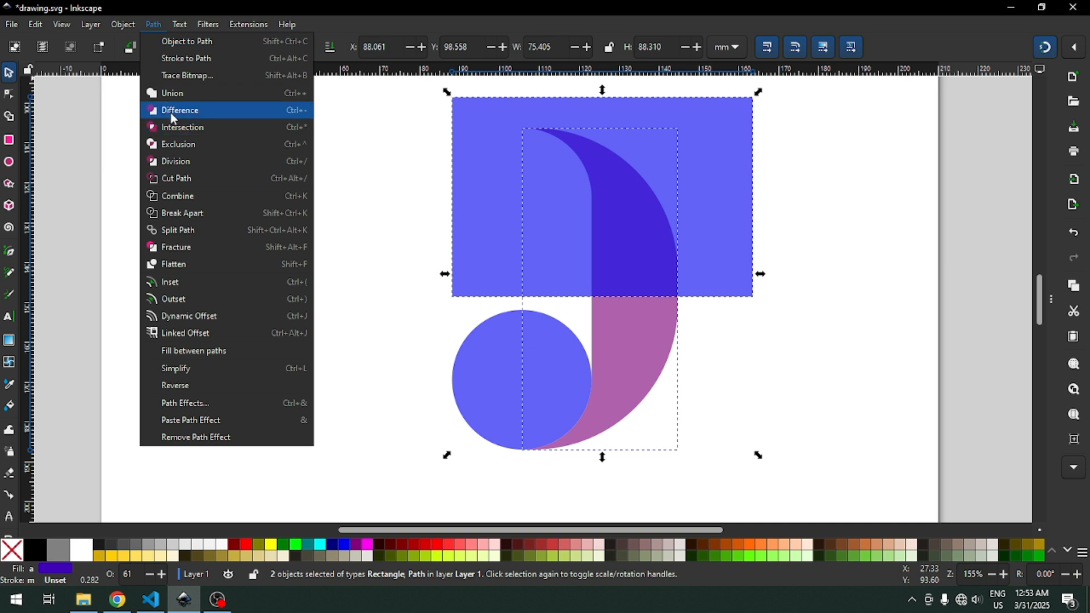
pyautogui.click(170, 111)
pyautogui.hotkey('ctrl', 's')
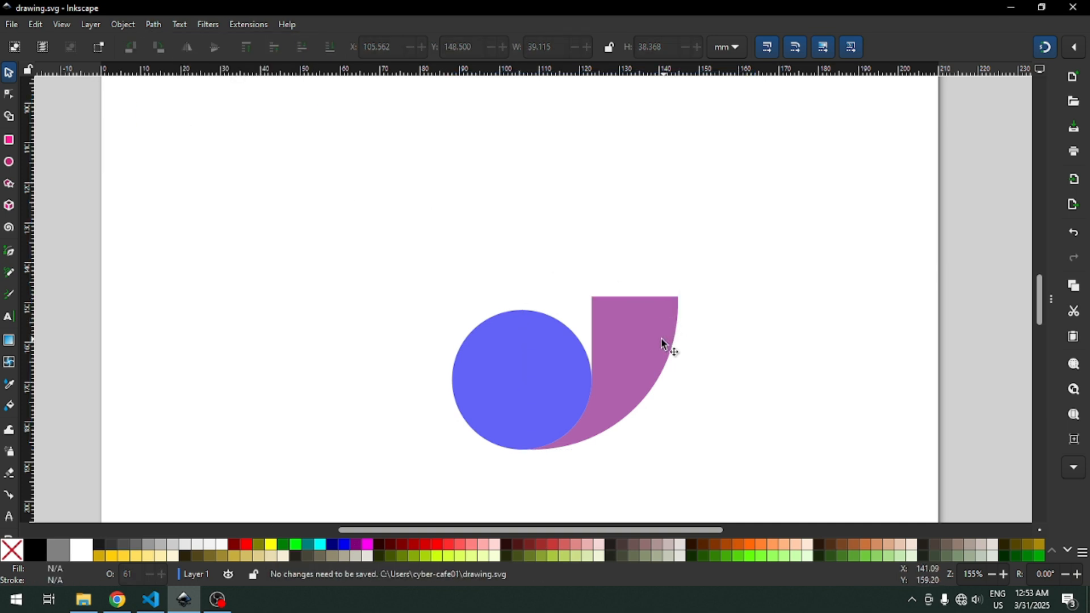
# - Duplicate the purple piece, flip the copy vertically and horizontally, and place it directly above the original to form an S-curve
pyautogui.rightClick(659, 341)
pyautogui.click(576, 246)
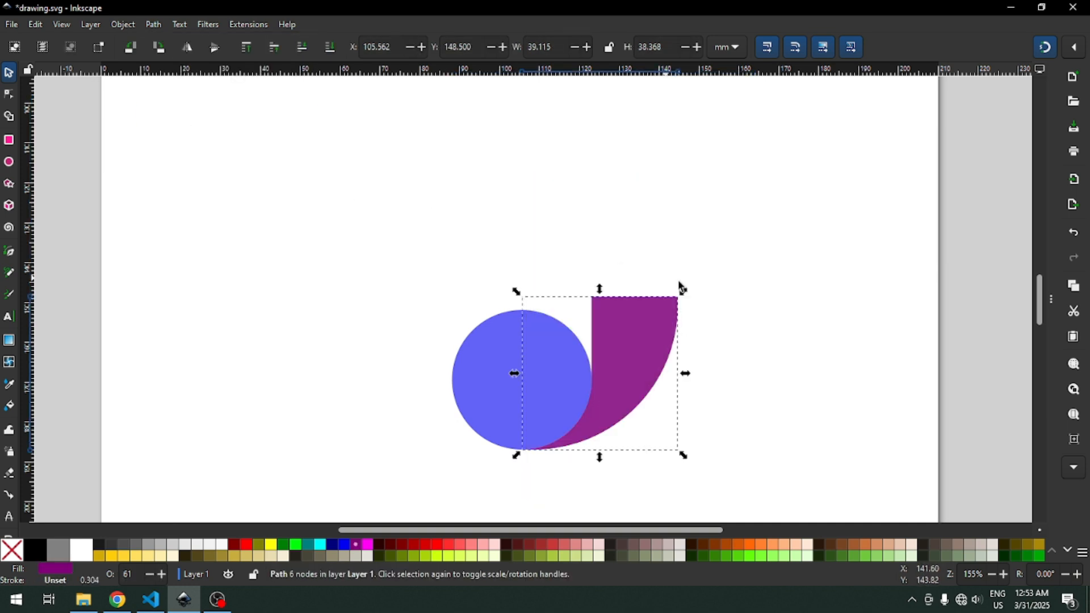
pyautogui.click(217, 54)
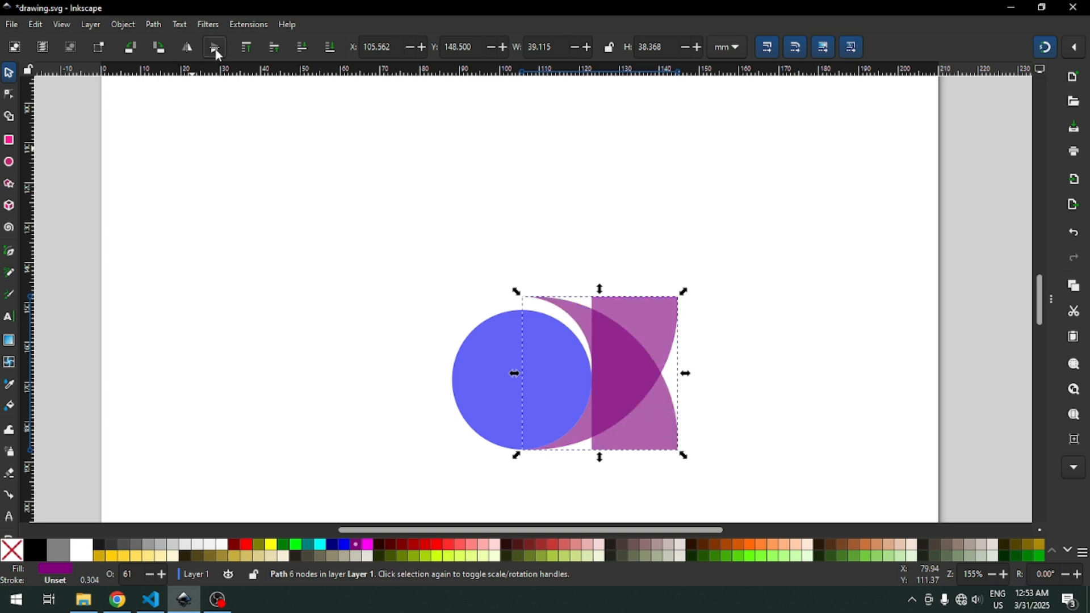
pyautogui.click(188, 48)
pyautogui.moveTo(596, 319); pyautogui.dragTo(659, 173)
pyautogui.moveTo(638, 250); pyautogui.dragTo(635, 269)
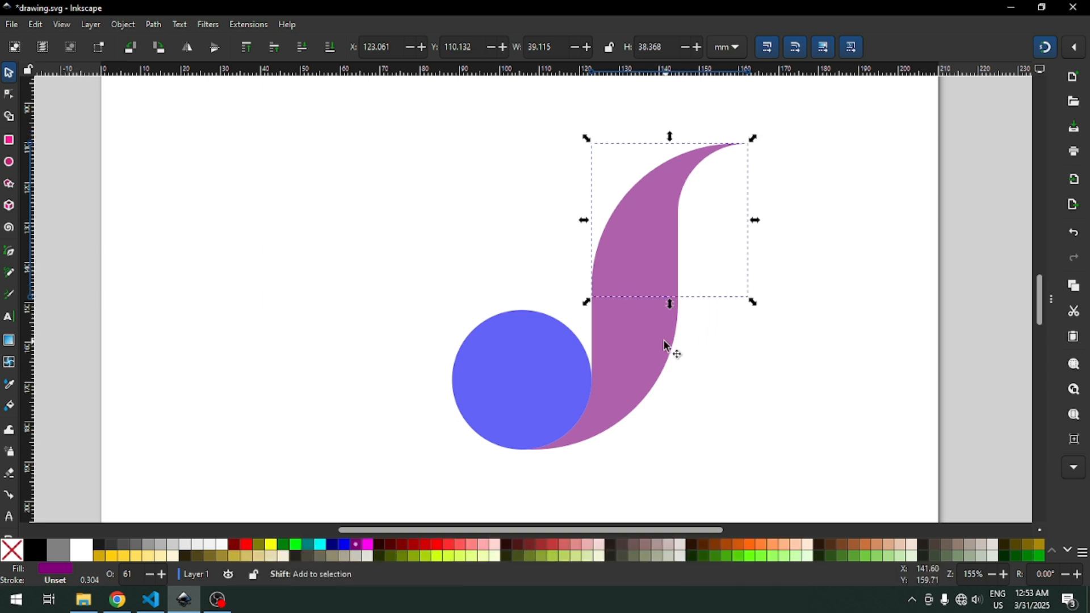
# - Merge the two purple pieces into one path with the Union operation and save the drawing
pyautogui.keyDown('shift'); pyautogui.click(639, 336); pyautogui.keyUp('shift')
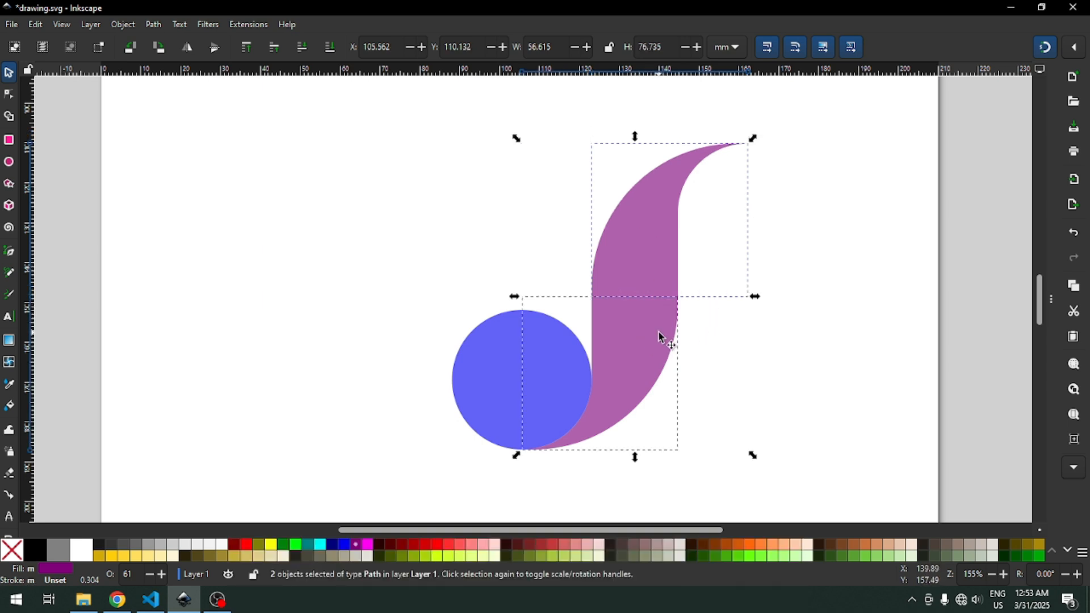
pyautogui.click(154, 23)
pyautogui.click(163, 93)
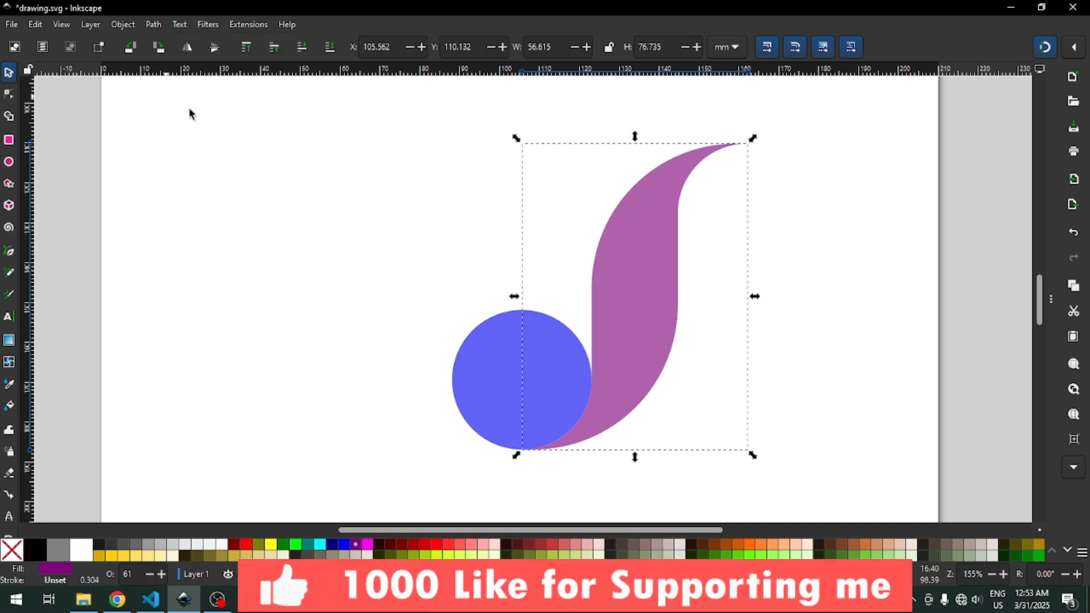
pyautogui.click(797, 285)
pyautogui.hotkey('ctrl', 's')
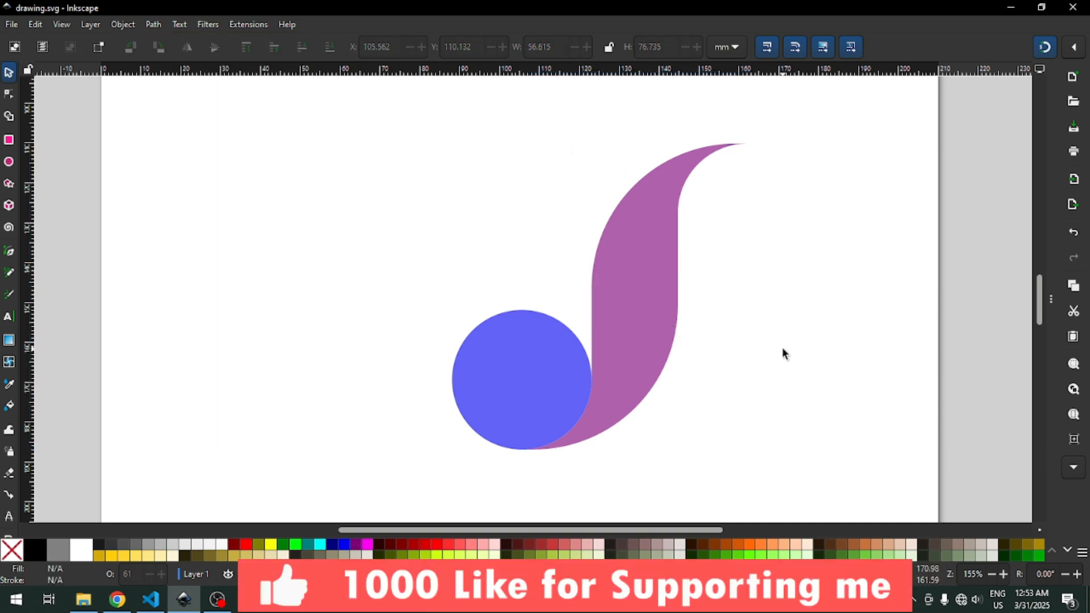
pyautogui.click(598, 266)
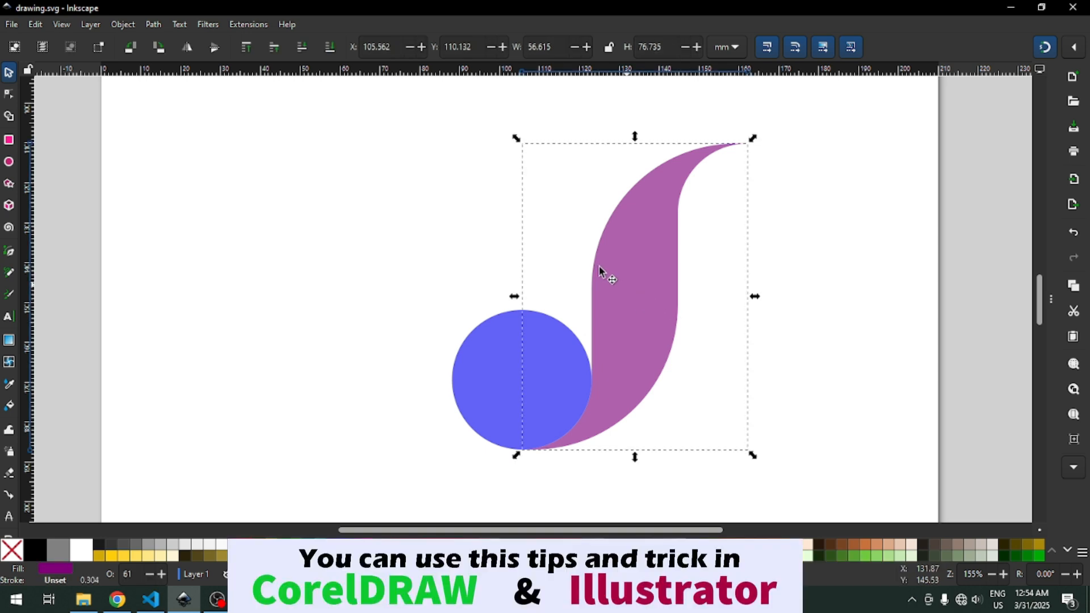
pyautogui.click(9, 98)
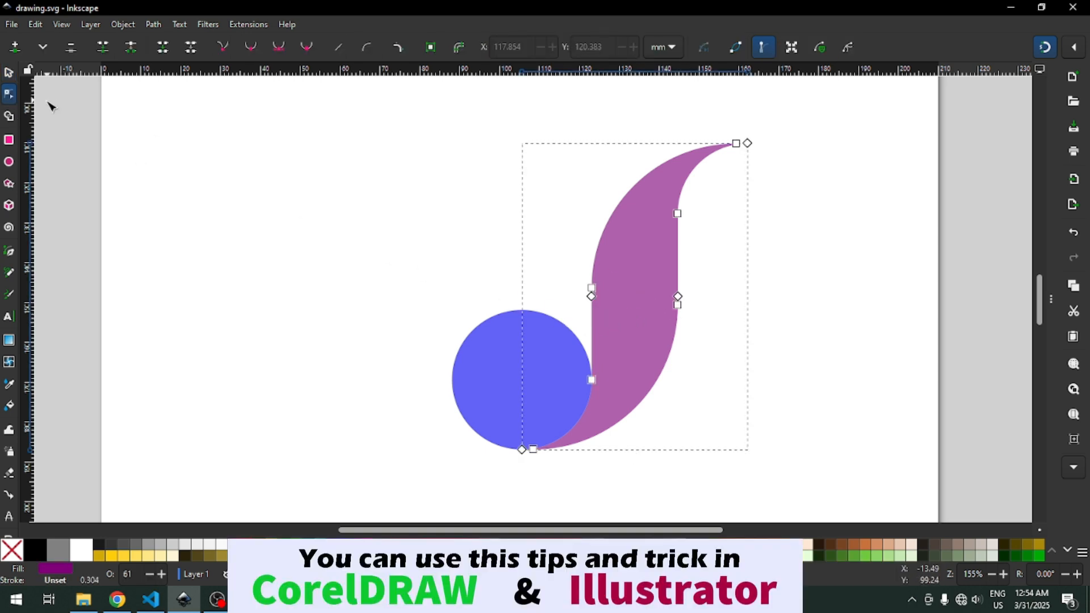
pyautogui.click(11, 76)
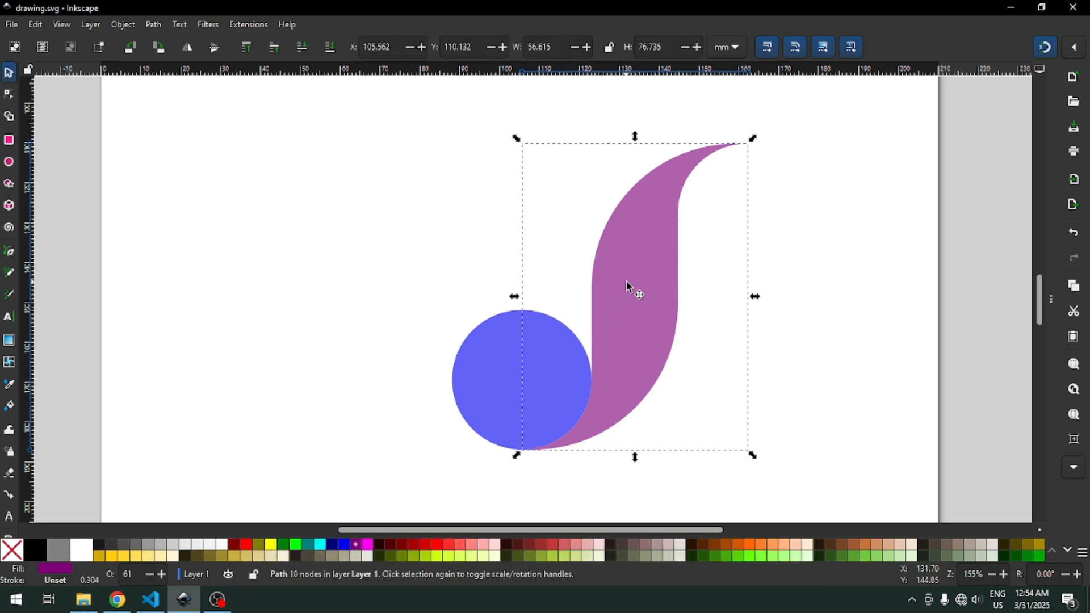
pyautogui.click(885, 291)
# - Duplicate the purple S-curve shape in place
pyautogui.scroll(1, 885, 291)
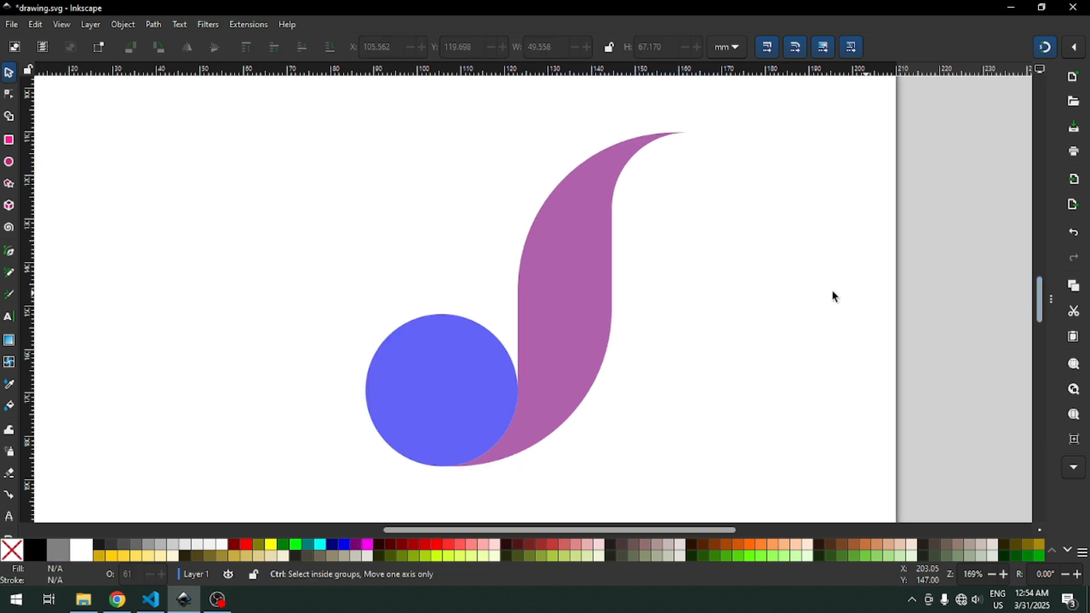
pyautogui.click(601, 297)
pyautogui.rightClick(599, 295)
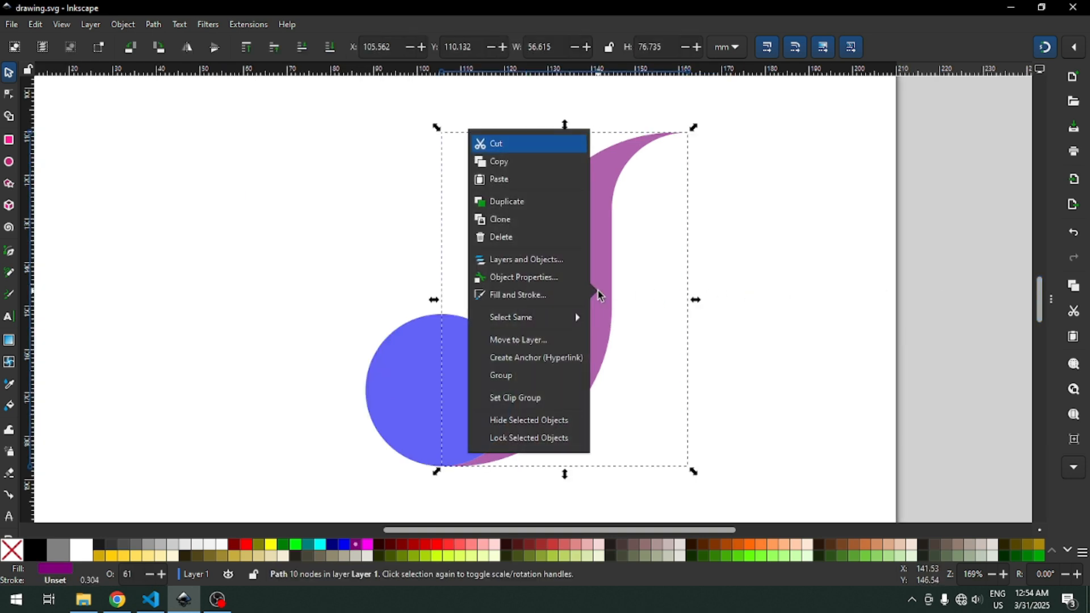
pyautogui.click(518, 205)
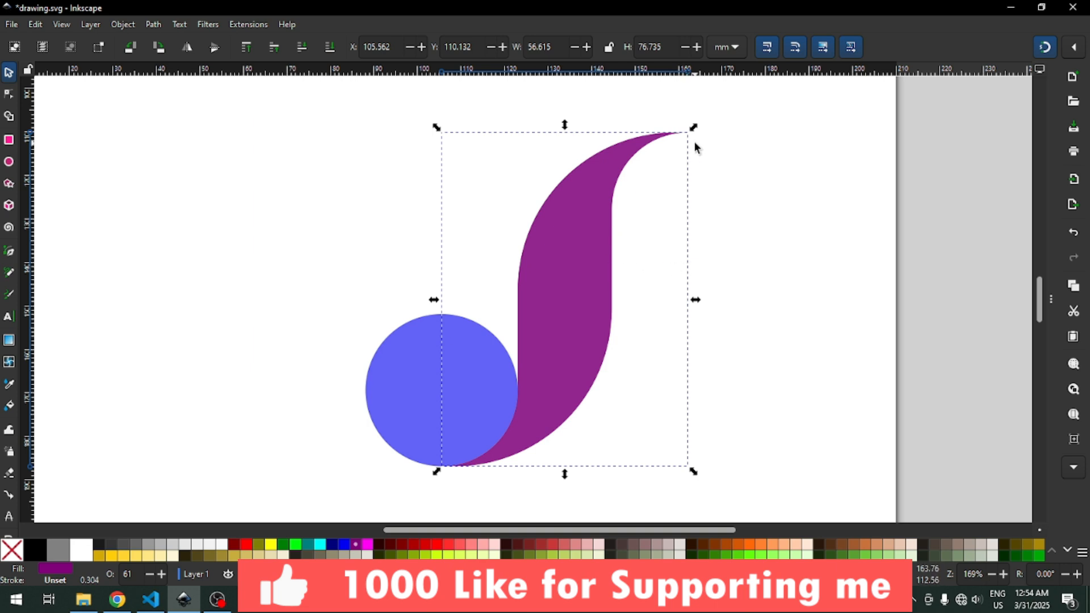
# - Shift the seven upper nodes of the duplicated S-curve straight down by about 14 mm
pyautogui.click(9, 94)
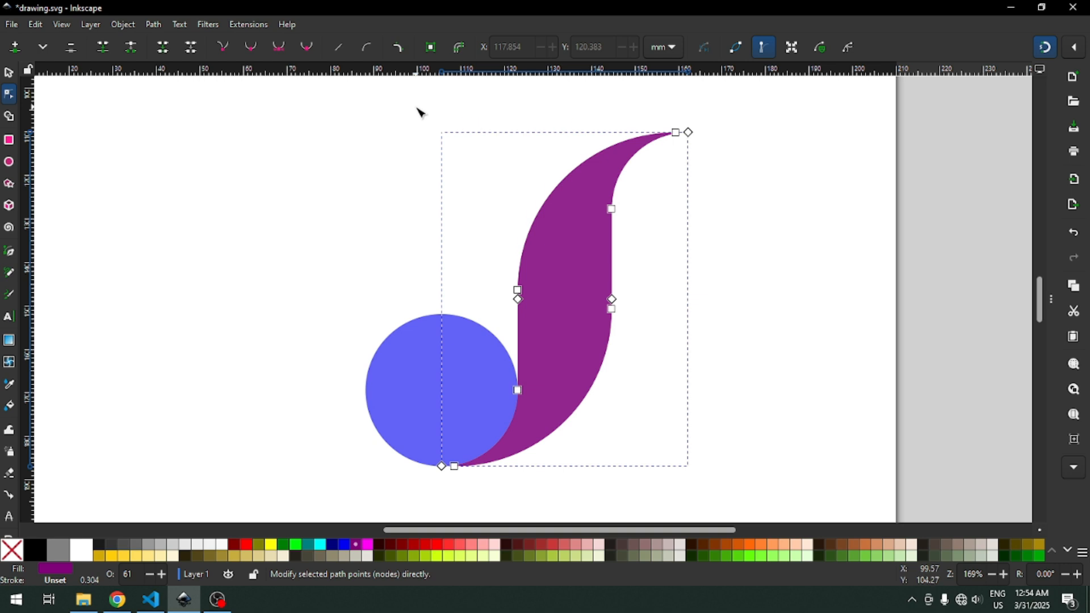
pyautogui.moveTo(389, 108); pyautogui.dragTo(770, 327)
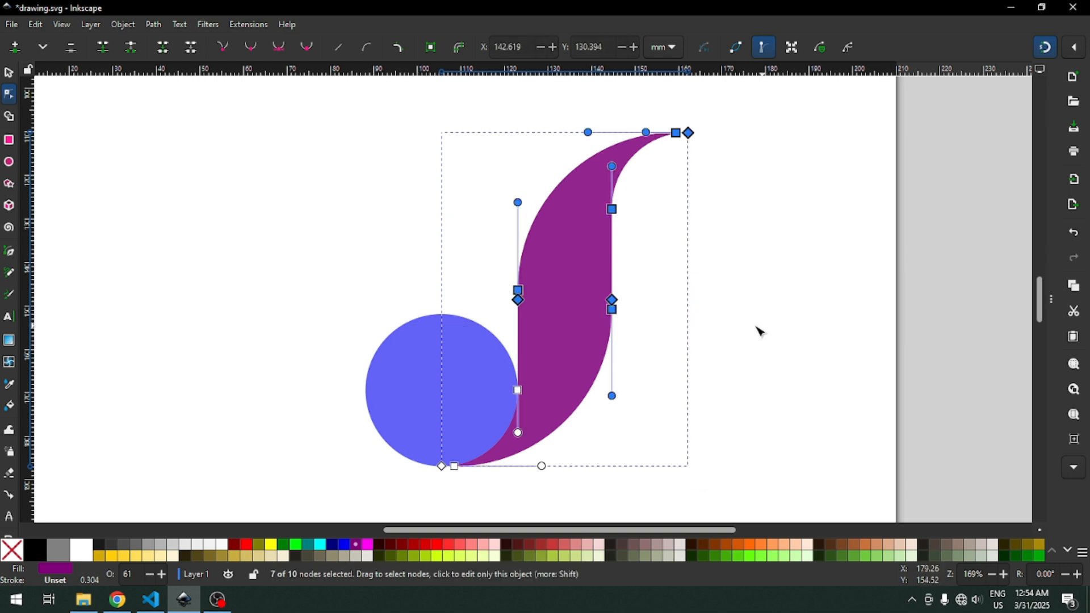
pyautogui.moveTo(520, 301); pyautogui.dragTo(524, 342)
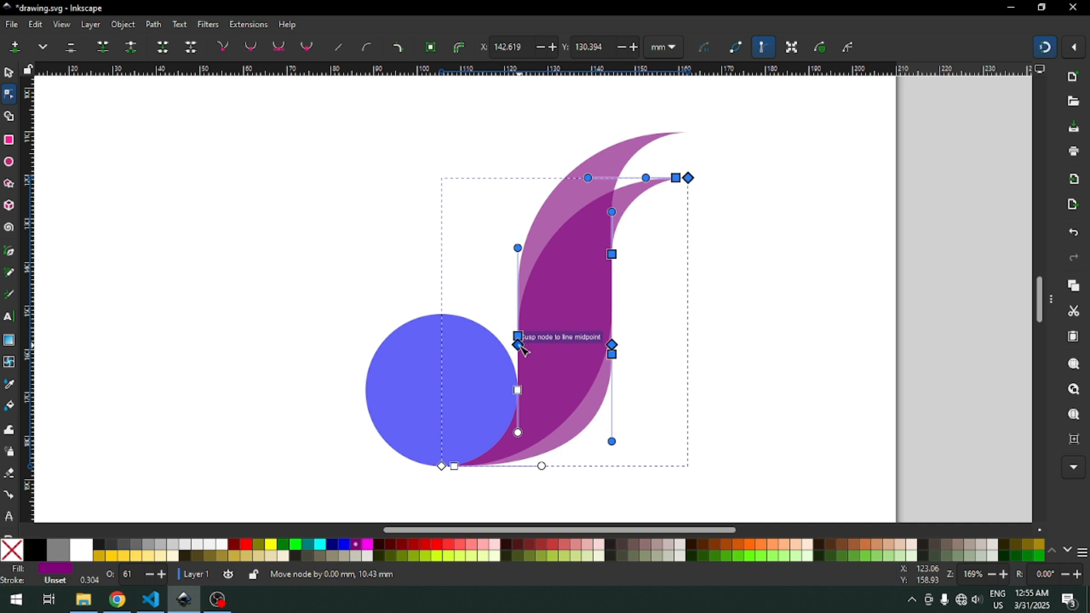
pyautogui.moveTo(525, 363); pyautogui.dragTo(520, 361)
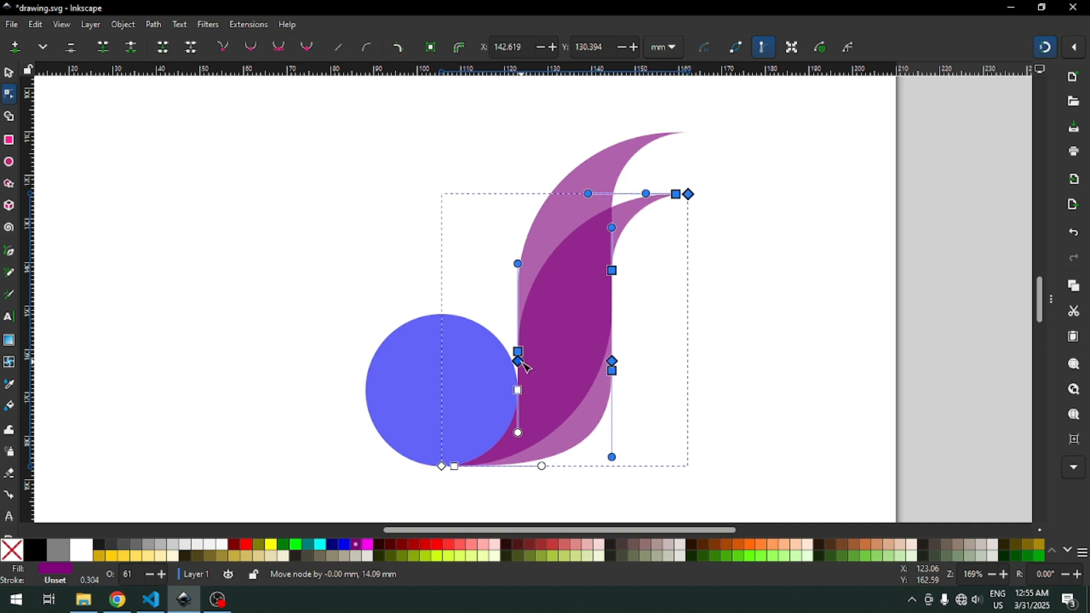
# - Delete the two neighbouring nodes on the lower part of the duplicate's right edge
pyautogui.click(676, 365)
pyautogui.moveTo(676, 345); pyautogui.dragTo(614, 367)
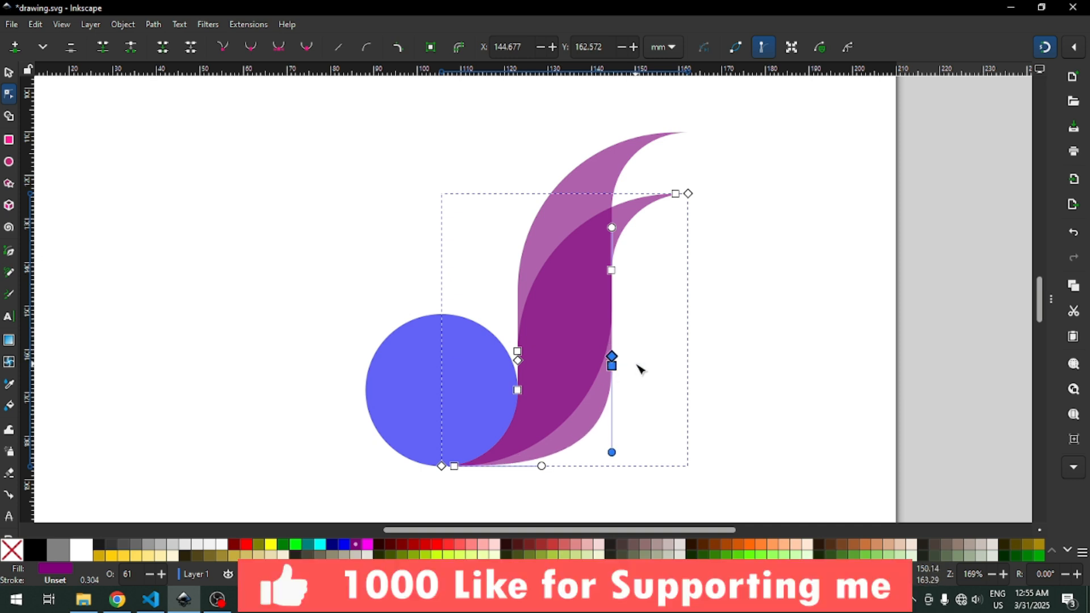
pyautogui.press('Delete')
# - Turn snapping off and adjust the handles of the duplicate's lower right curve so it closely follows the original's edge
pyautogui.moveTo(612, 479); pyautogui.dragTo(611, 466)
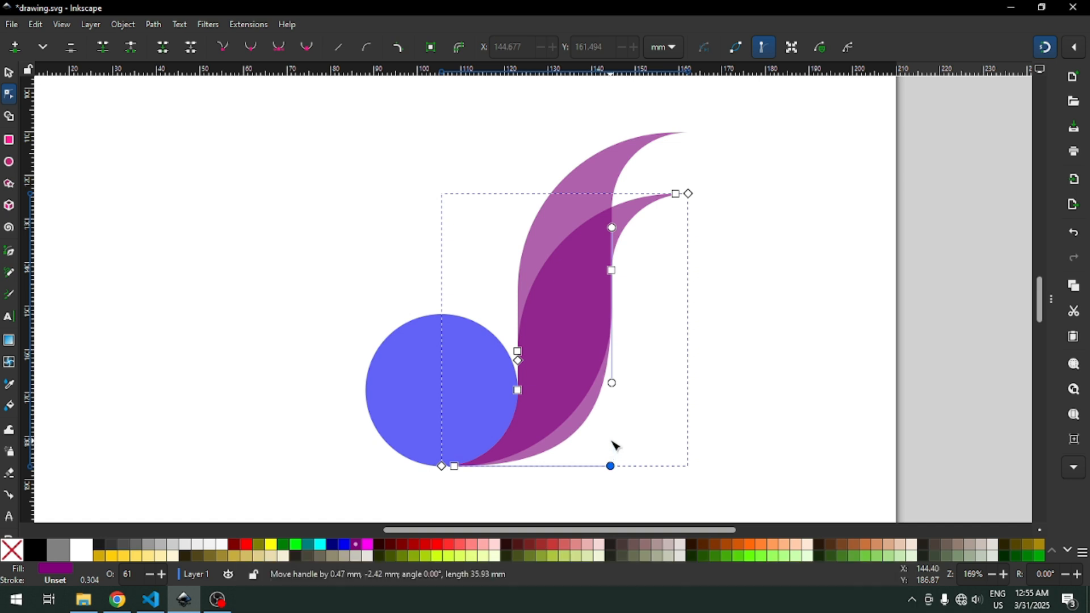
pyautogui.click(1046, 48)
pyautogui.moveTo(612, 466); pyautogui.dragTo(575, 448)
pyautogui.moveTo(612, 383)
pyautogui.mouseDown()
pyautogui.moveTo(614, 346)
pyautogui.moveTo(613, 374)
pyautogui.mouseUp()
pyautogui.click(678, 304)
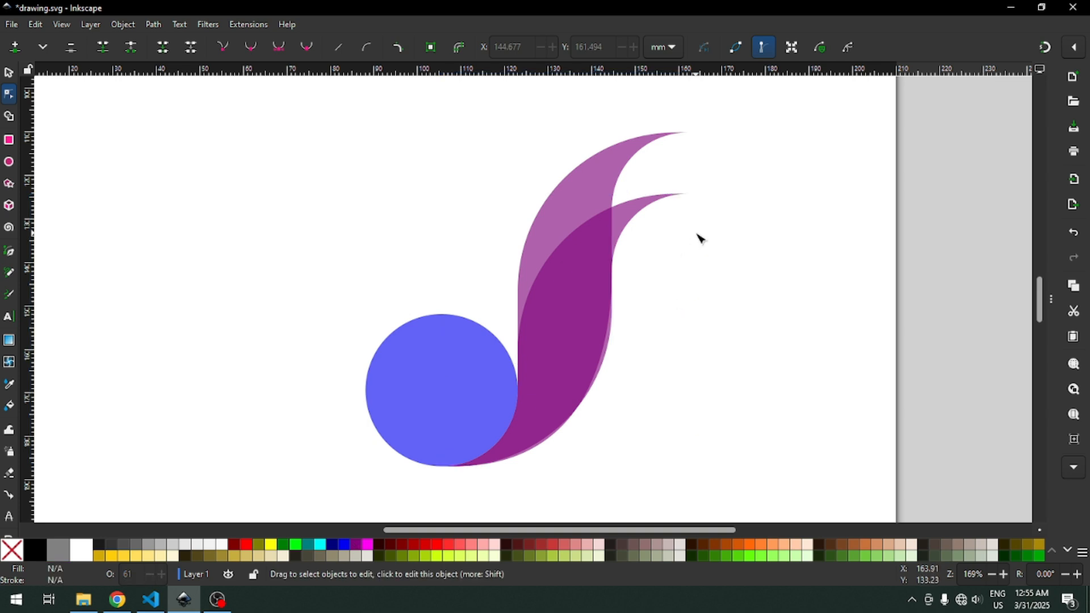
# - Delete the duplicate's outermost tip node and move the remaining tip node about 4.7 mm left and 1.1 mm down
pyautogui.click(653, 206)
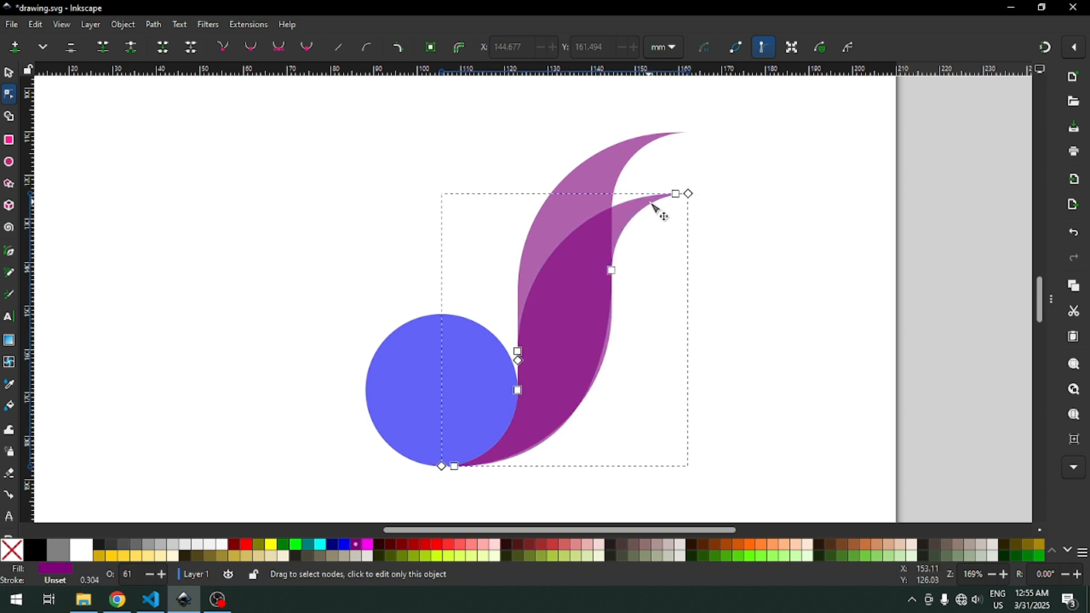
pyautogui.click(689, 195)
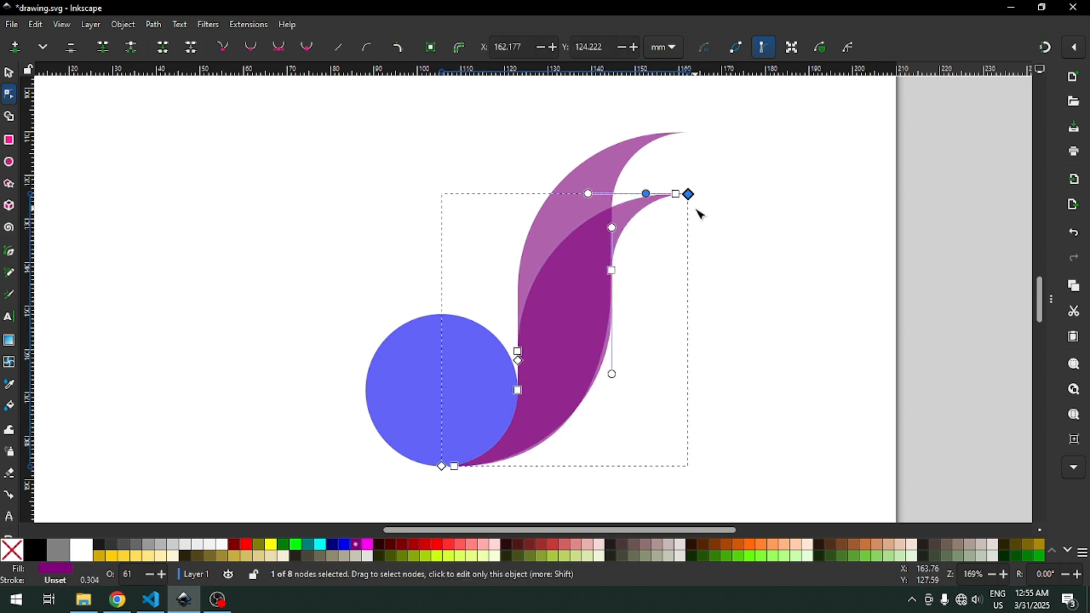
pyautogui.press('Delete')
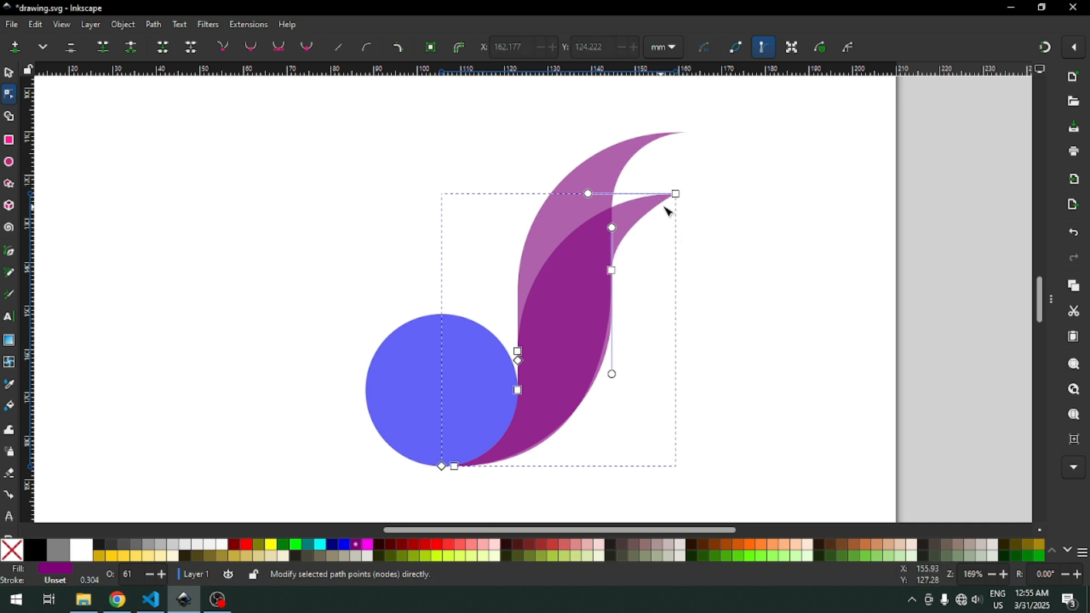
pyautogui.moveTo(679, 199); pyautogui.dragTo(659, 203)
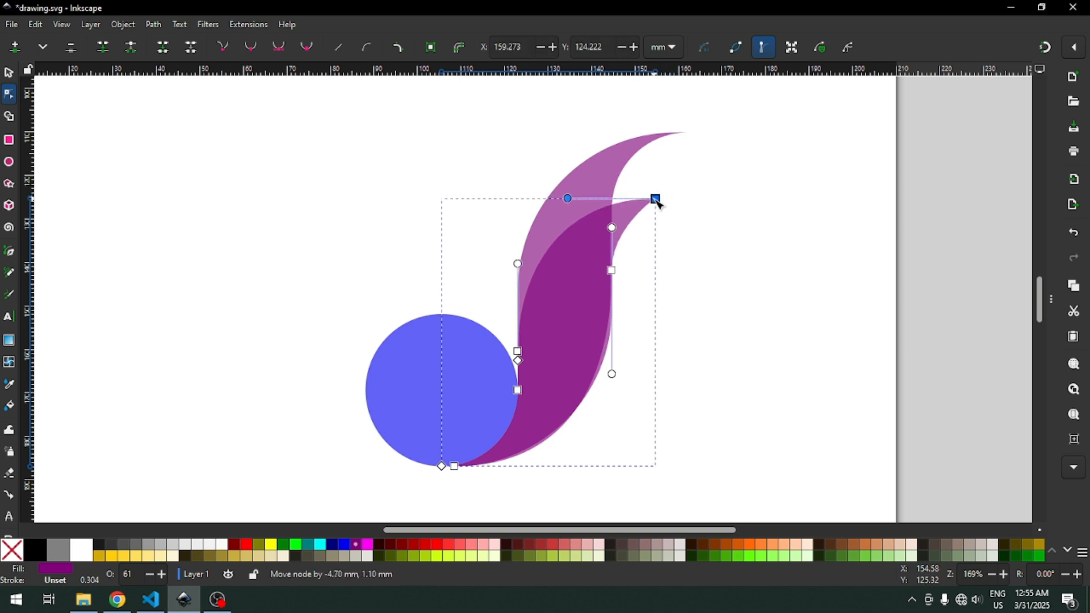
# - Refine the duplicate's upper left curve by adjusting the handles at its tip and left-edge node, and save the drawing
pyautogui.moveTo(567, 199)
pyautogui.mouseDown()
pyautogui.moveTo(592, 200)
pyautogui.moveTo(582, 198)
pyautogui.mouseUp()
pyautogui.click(698, 307)
pyautogui.click(518, 353)
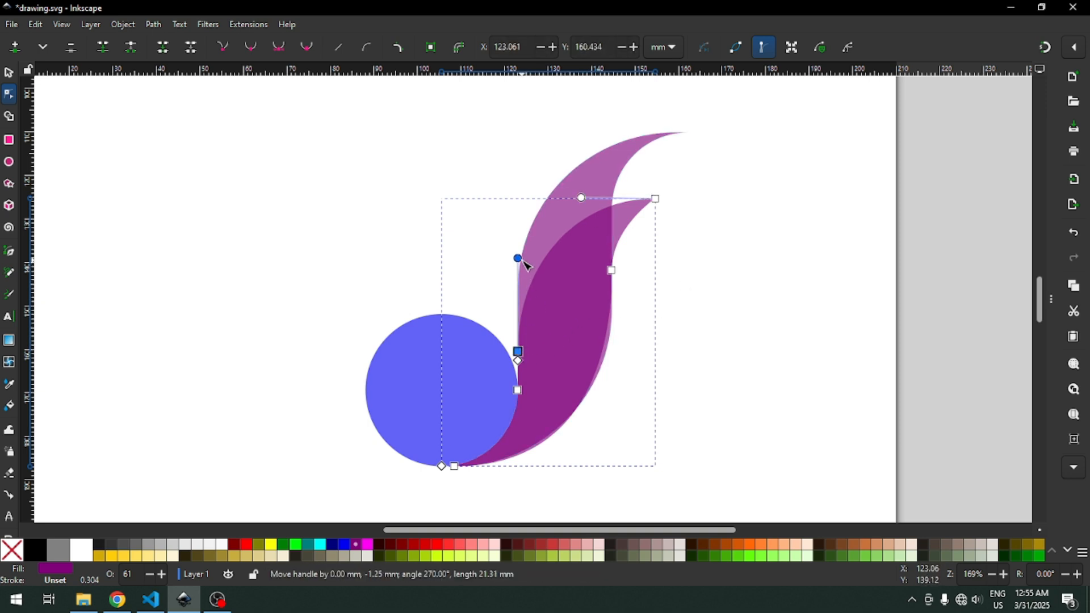
pyautogui.click(708, 321)
pyautogui.click(761, 328)
pyautogui.hotkey('ctrl', 's')
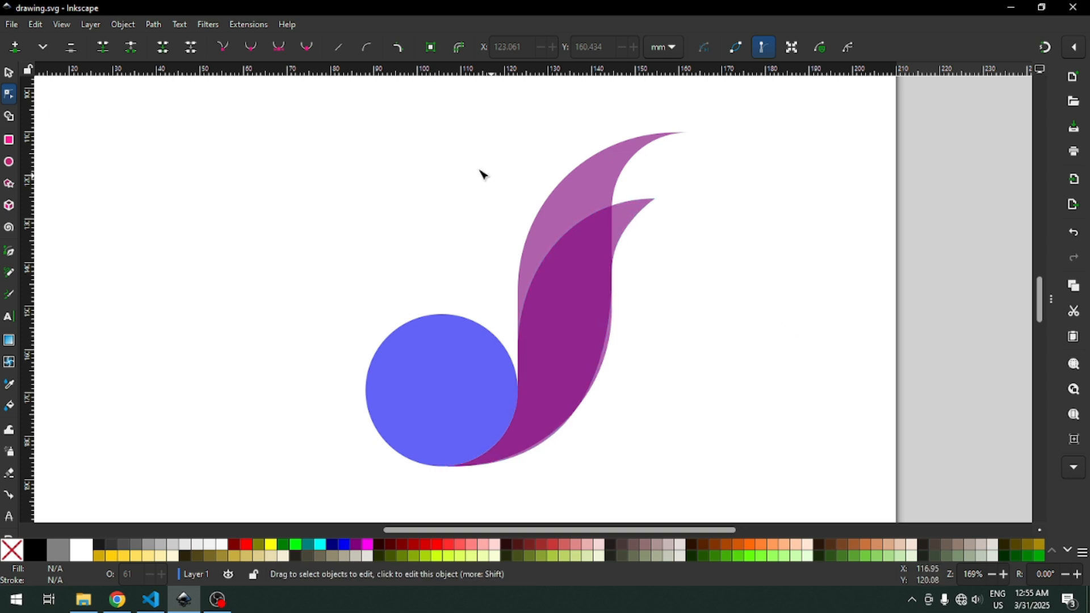
# - Fill the shorter S-curve shape with dark red #AA0000 and save the drawing
pyautogui.click(9, 73)
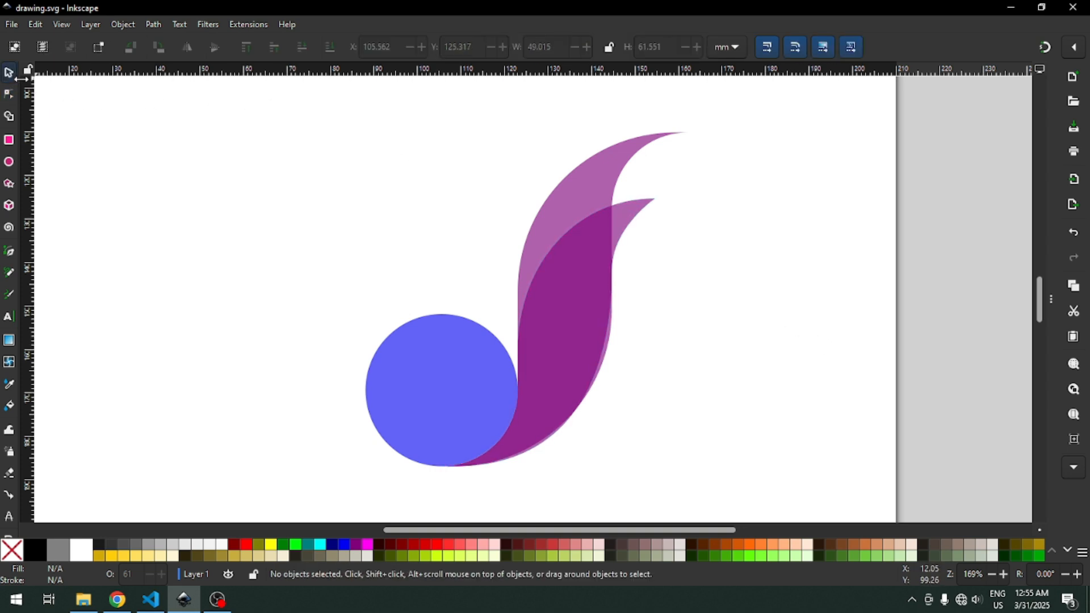
pyautogui.hotkey('ctrl', 's')
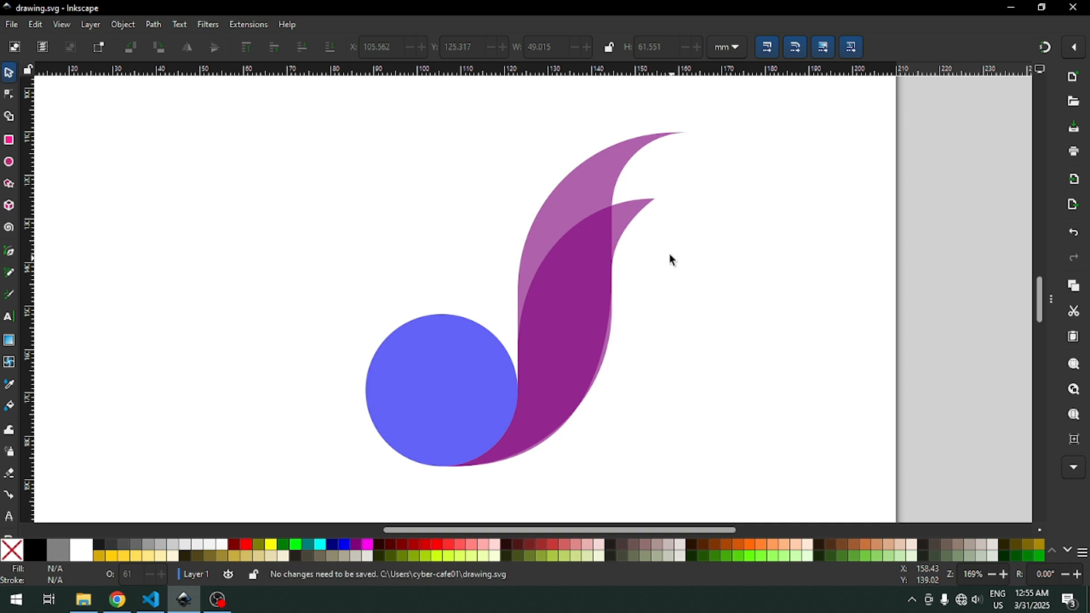
pyautogui.click(632, 217)
pyautogui.click(422, 546)
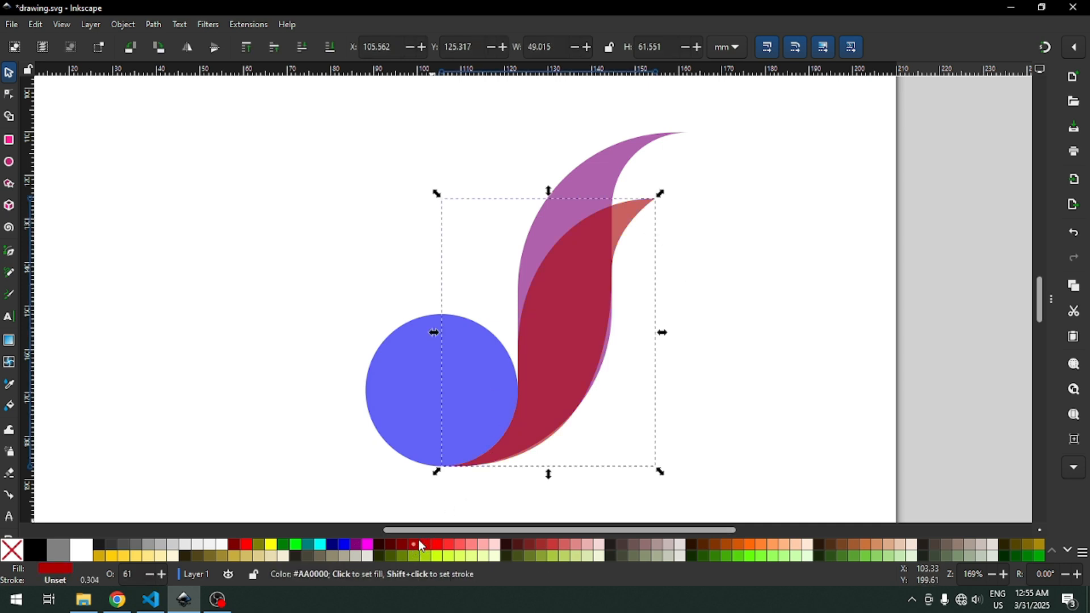
pyautogui.click(710, 310)
pyautogui.hotkey('ctrl', 's')
pyautogui.hotkey('ctrl', 's')
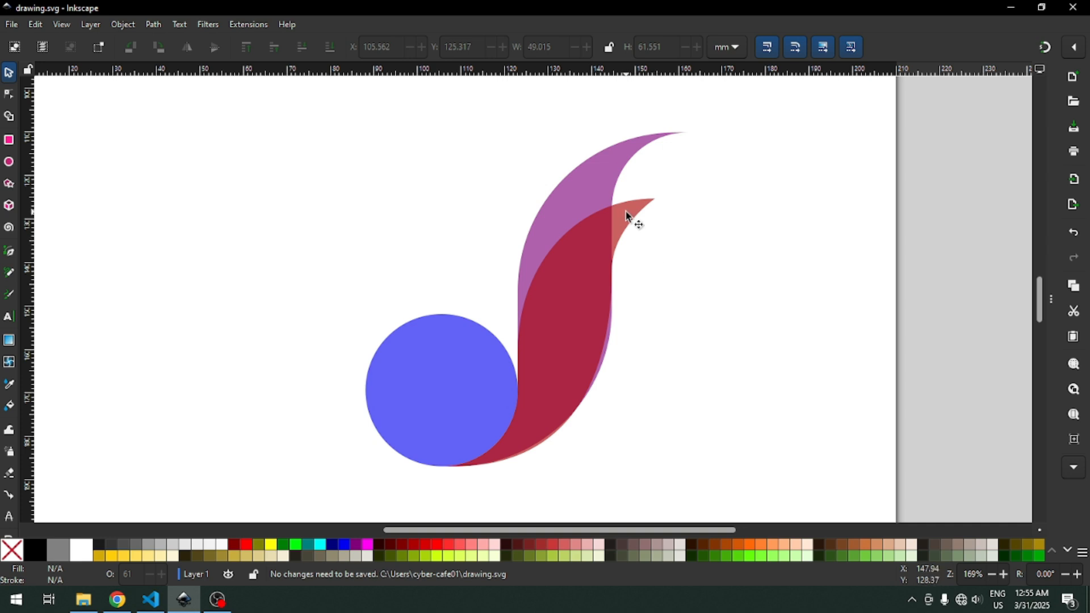
# - Interpolate between the red and purple S-curve paths with exponent 1.0, 3 steps, equal-length segments and duplicated endpaths
pyautogui.click(626, 212)
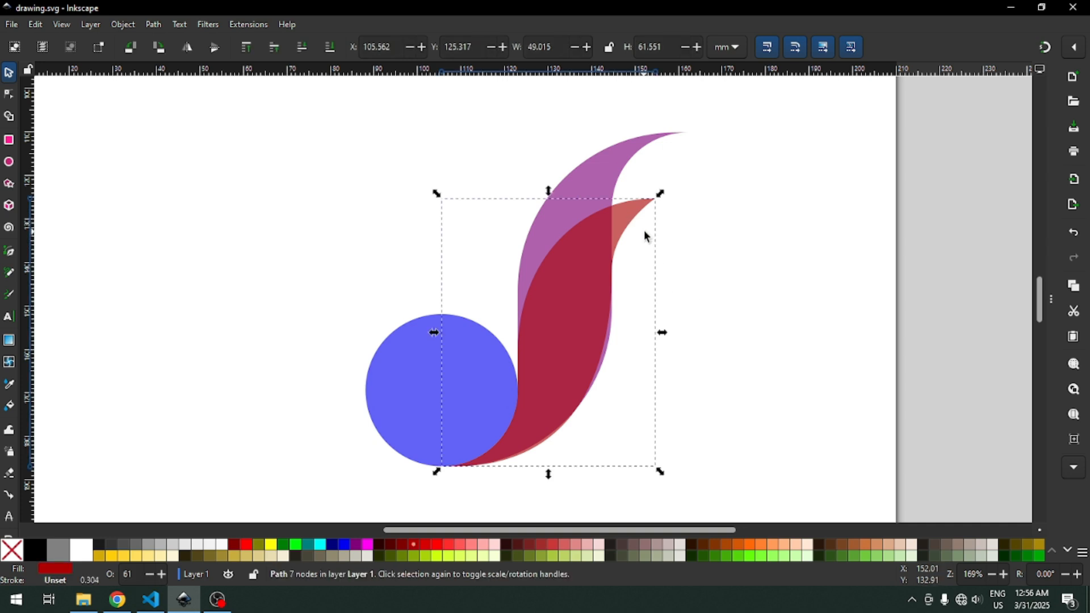
pyautogui.keyDown('shift'); pyautogui.click(601, 169); pyautogui.keyUp('shift')
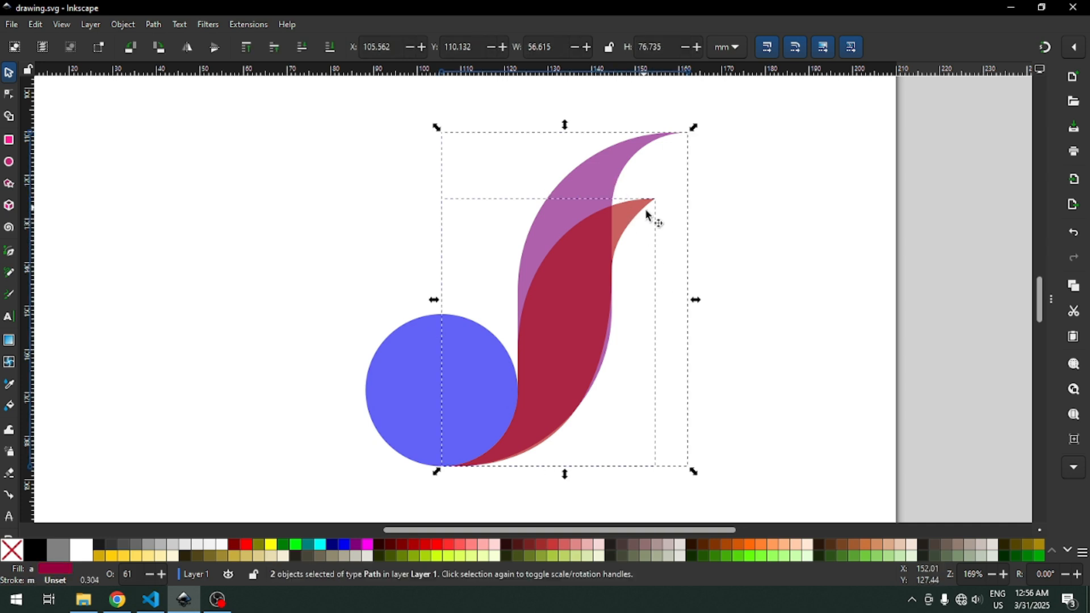
pyautogui.click(252, 25)
pyautogui.moveTo(317, 180)
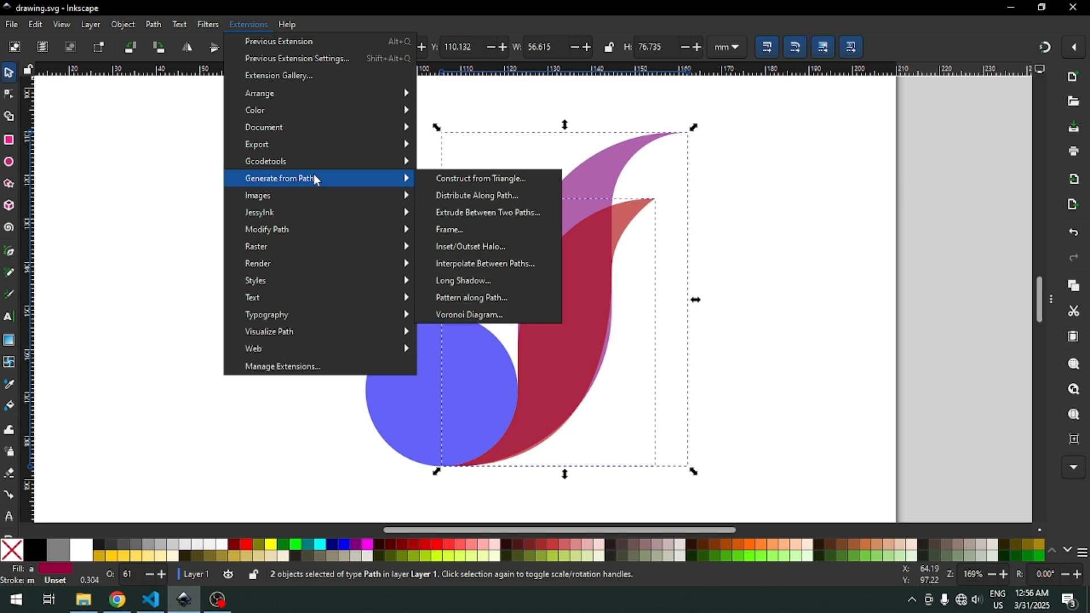
pyautogui.click(491, 265)
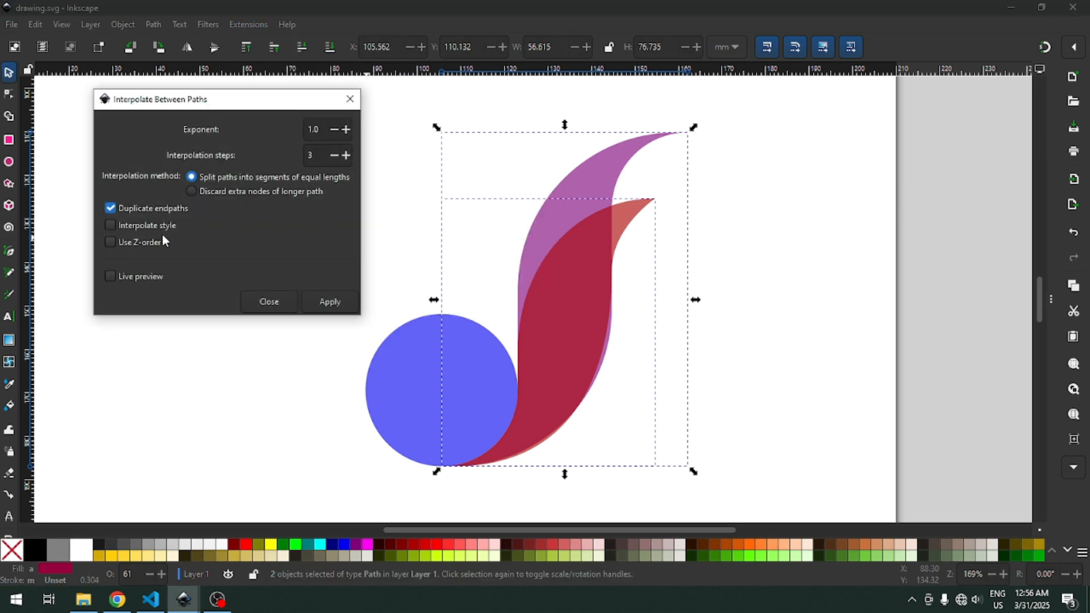
pyautogui.click(132, 277)
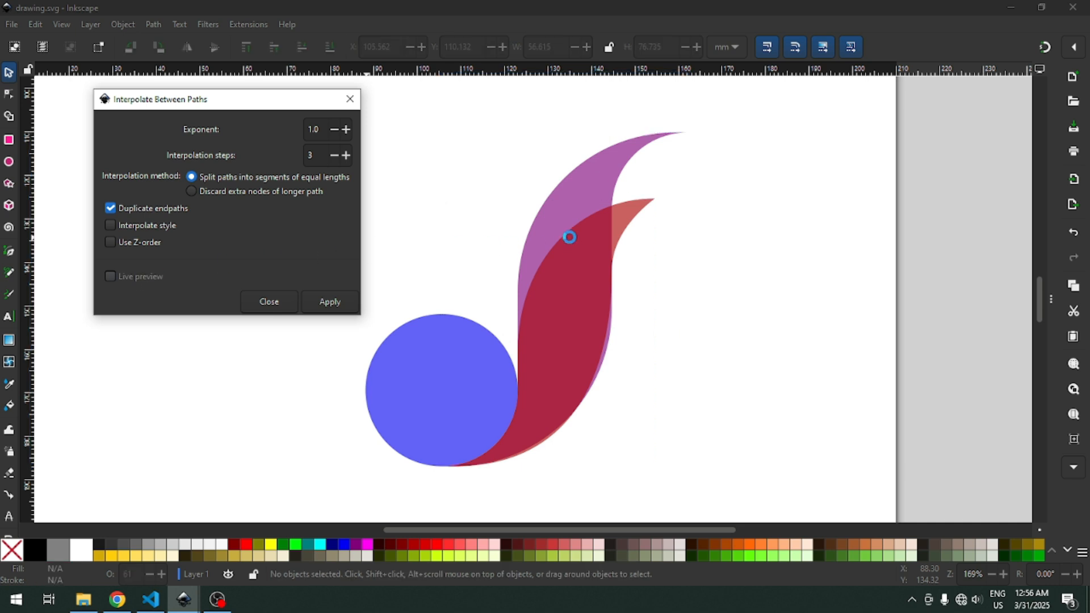
pyautogui.click(347, 300)
pyautogui.click(270, 303)
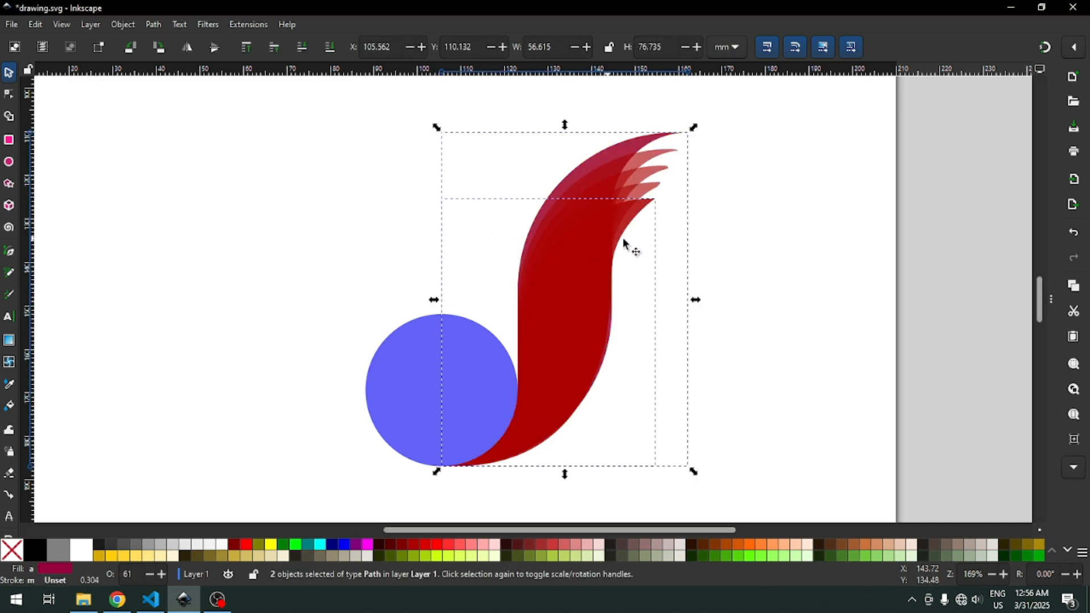
# - Ungroup the interpolated S-curve shapes into separate paths and save the drawing
pyautogui.click(714, 235)
pyautogui.click(657, 176)
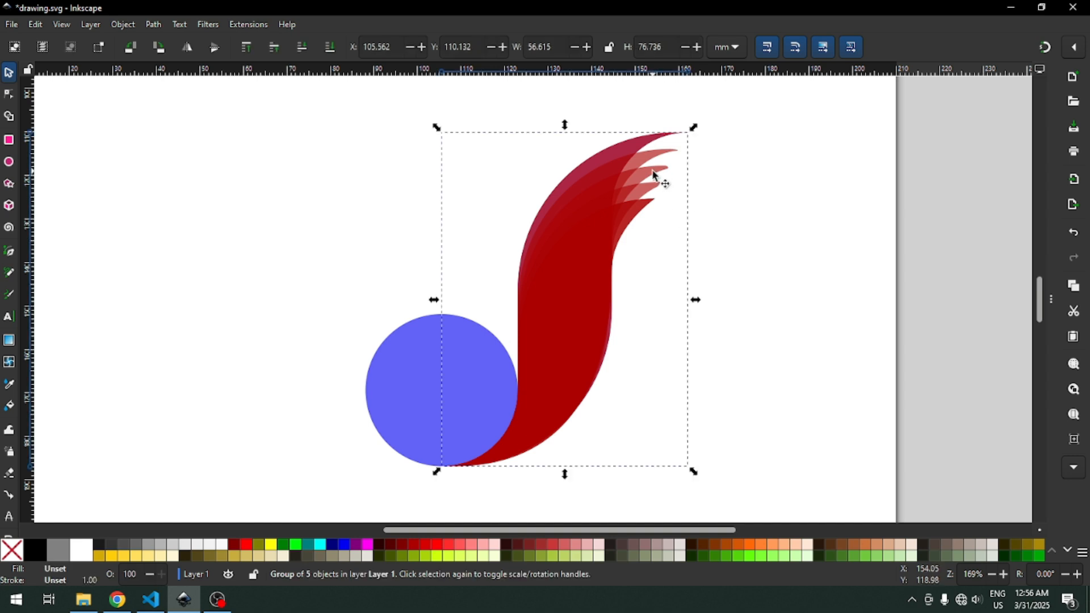
pyautogui.hotkey('ctrl', 's')
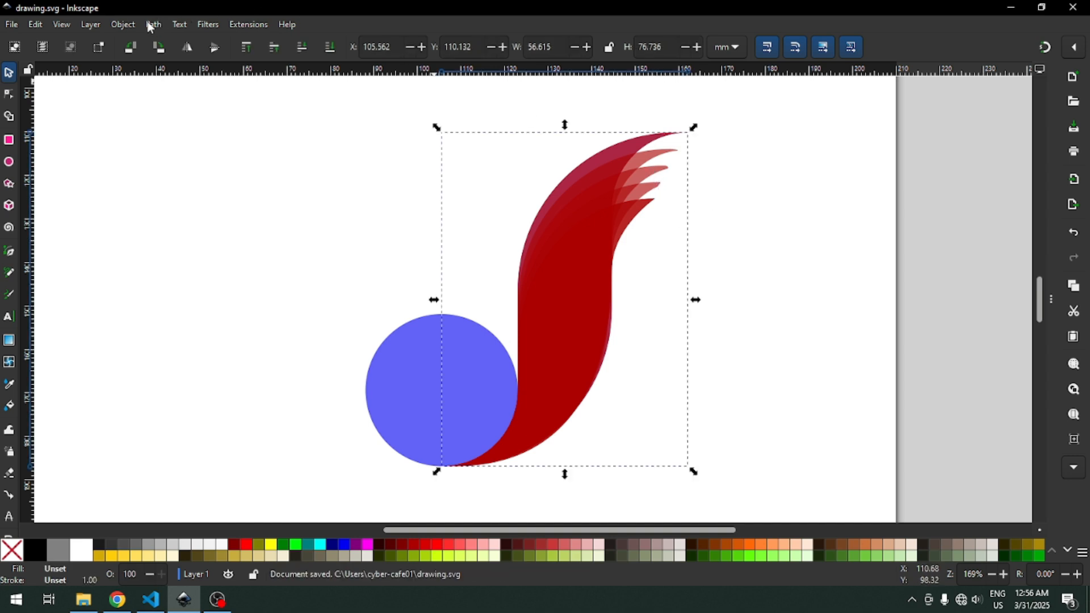
pyautogui.click(123, 24)
pyautogui.click(139, 159)
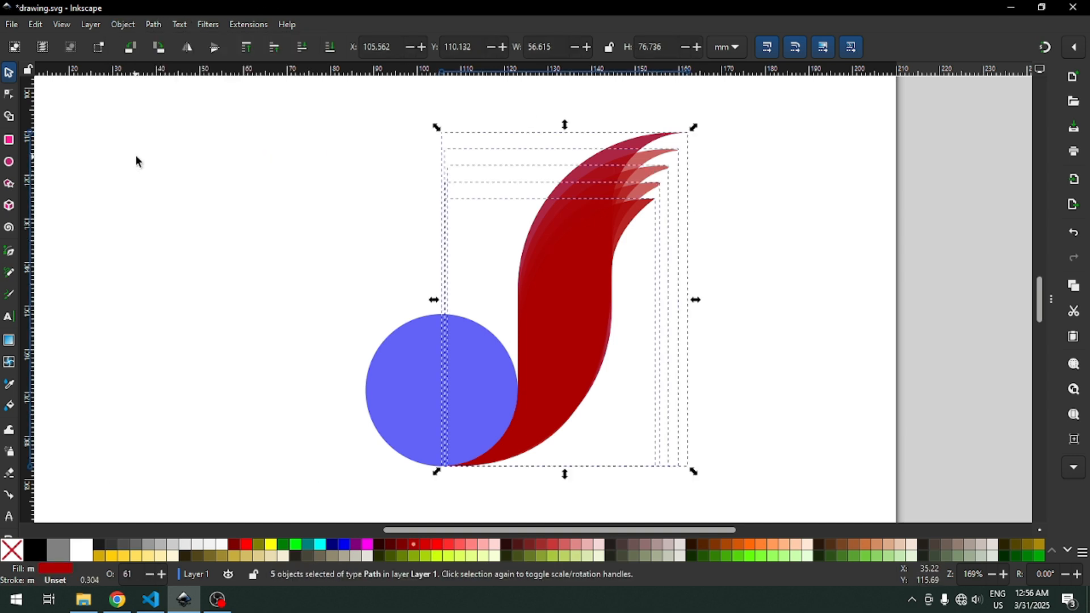
pyautogui.click(747, 192)
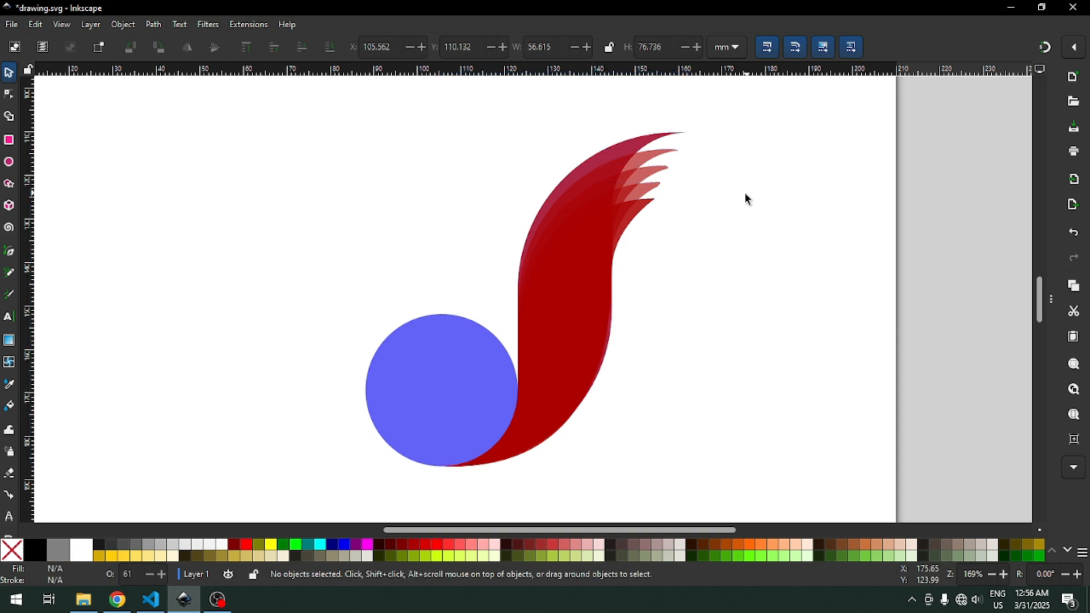
pyautogui.hotkey('ctrl', 's')
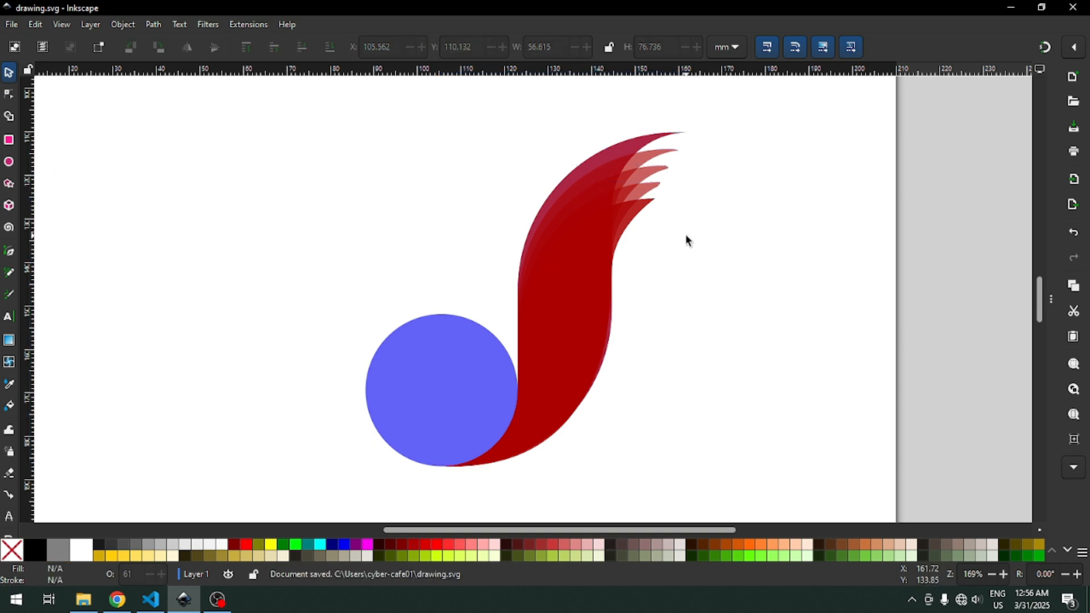
# - Display the blue circle's rotation centre and add a vertical guide just left of the circle at about 82 mm
pyautogui.click(652, 206)
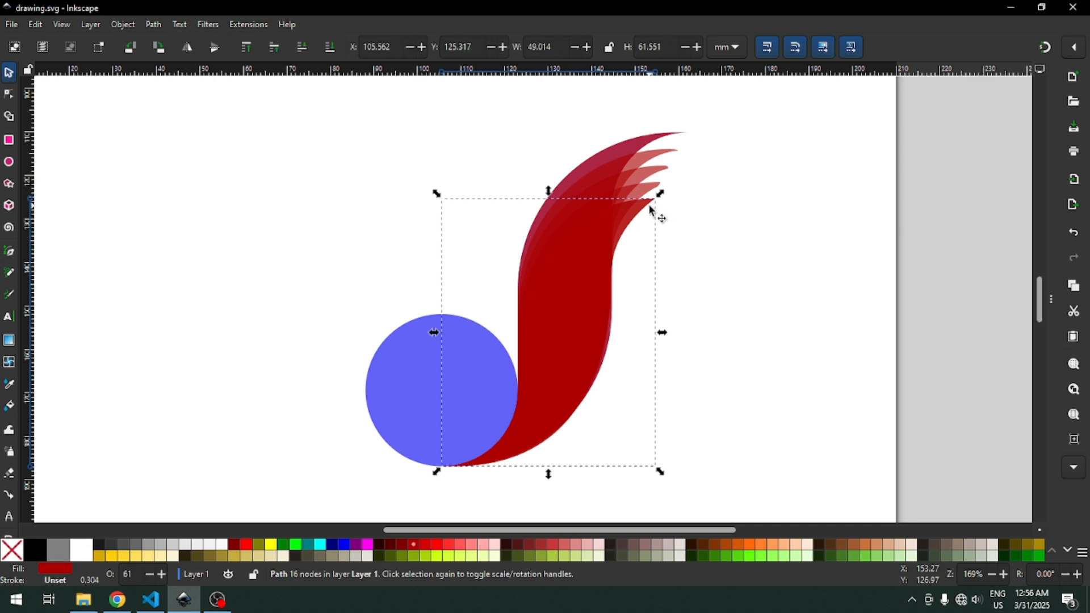
pyautogui.click(466, 392)
pyautogui.click(465, 392)
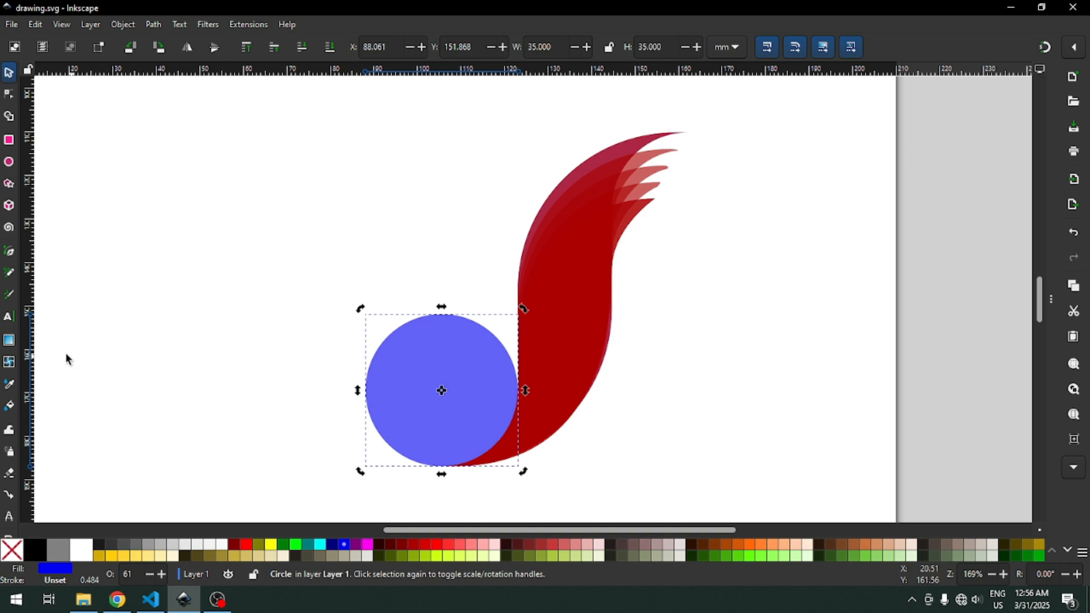
pyautogui.moveTo(28, 339); pyautogui.dragTo(337, 391)
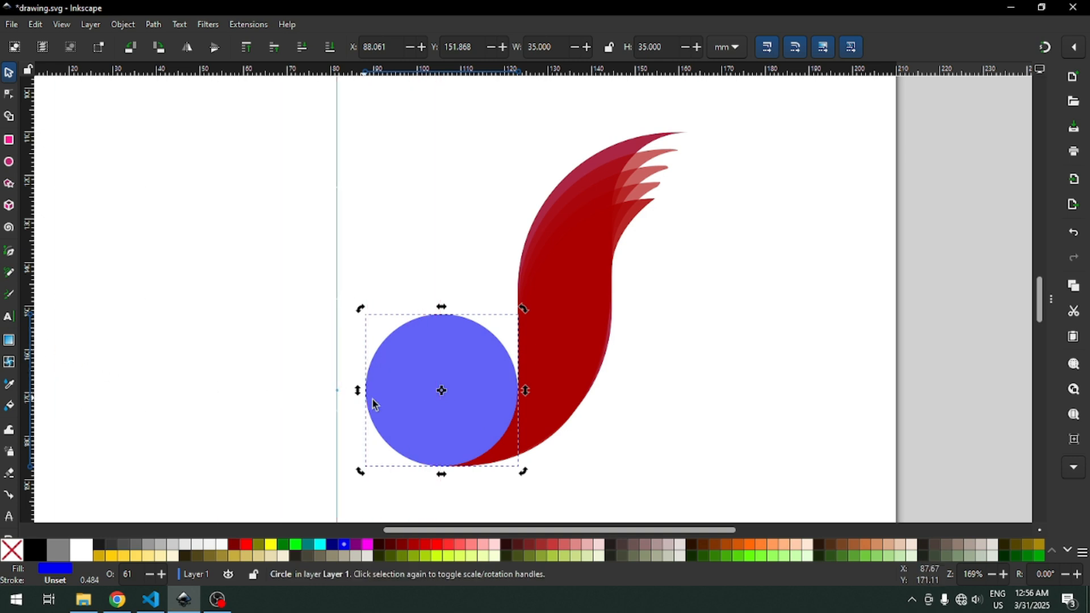
# - Enable snapping, then place the vertical guide and a new horizontal guide so they cross at the circle's centre
pyautogui.click(1045, 50)
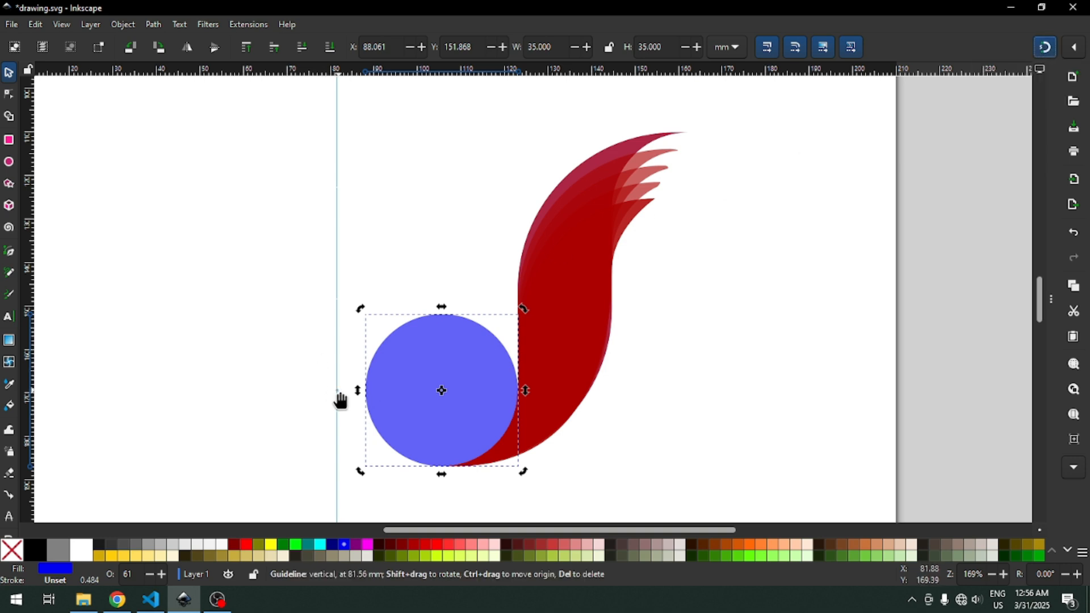
pyautogui.click(1075, 50)
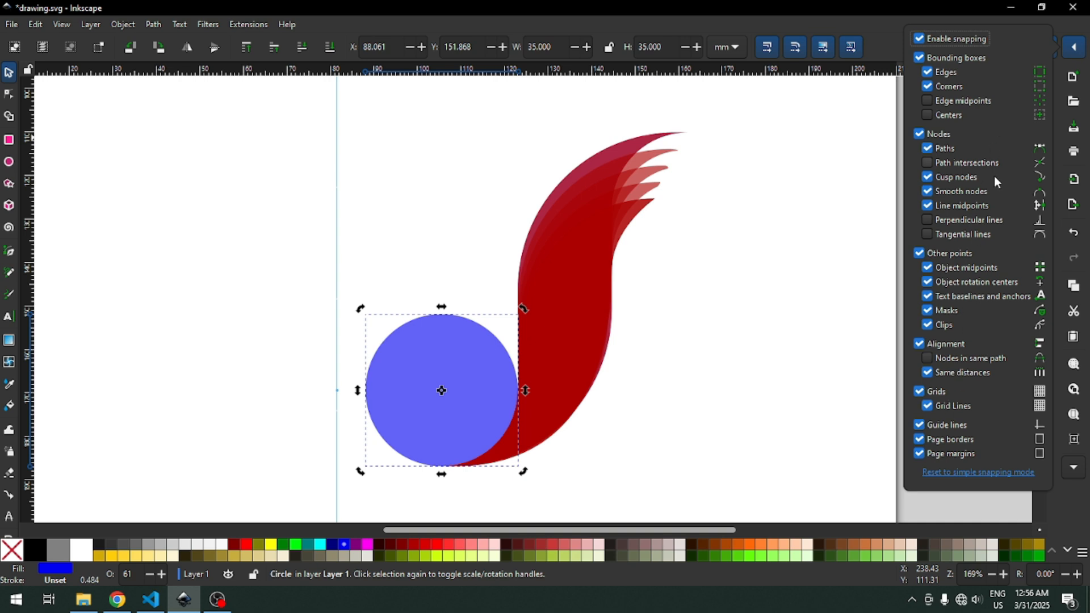
pyautogui.click(805, 334)
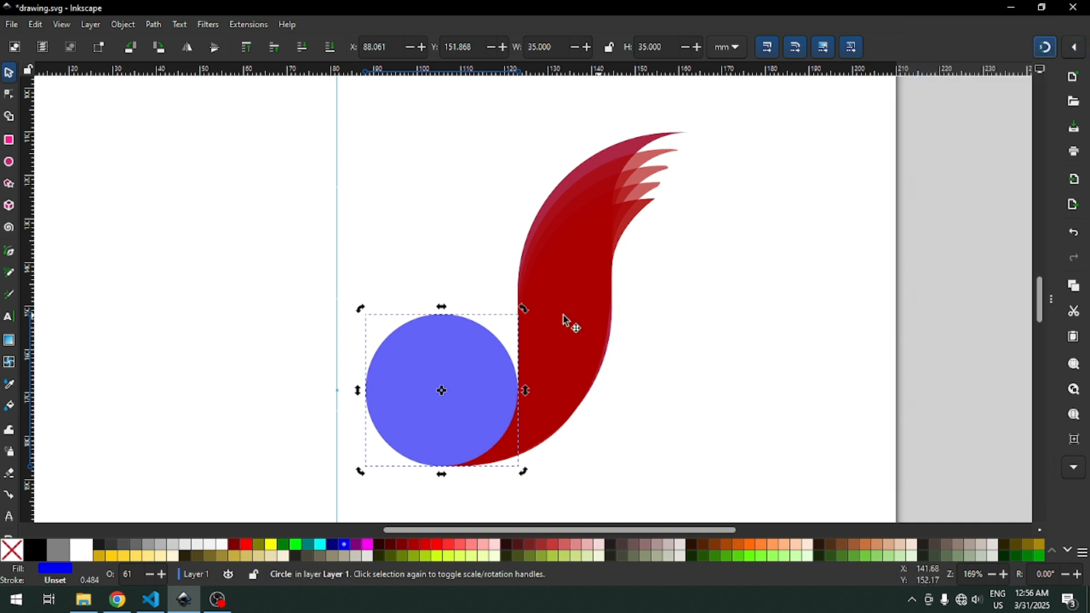
pyautogui.moveTo(338, 399); pyautogui.dragTo(443, 402)
pyautogui.moveTo(414, 73); pyautogui.dragTo(449, 392)
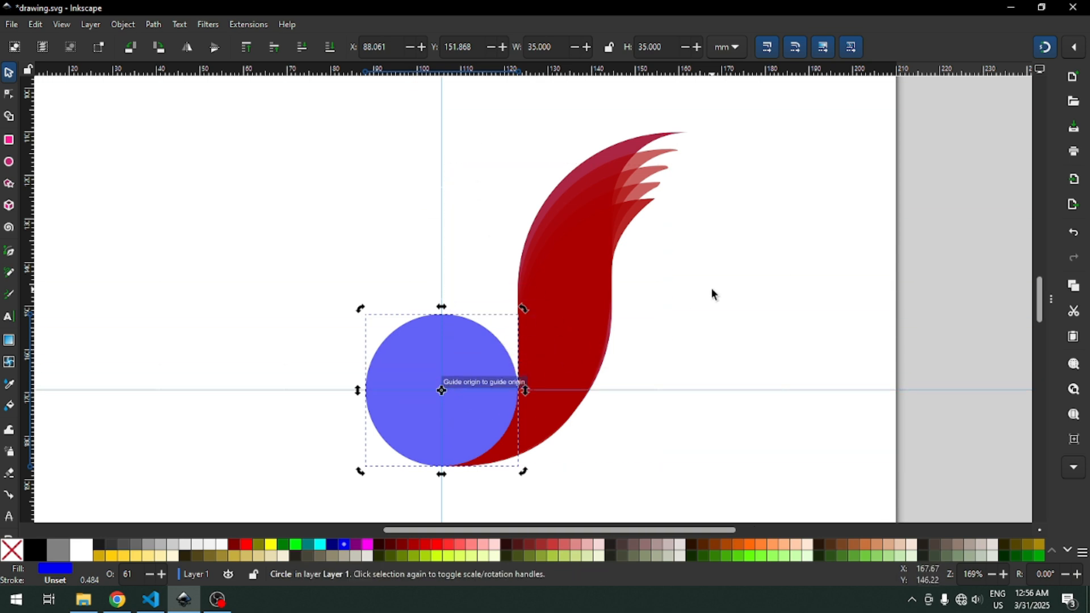
# - Try to move the rotation centre of the second-highest S-curve copy to the circle's centre, and undo it
pyautogui.click(733, 268)
pyautogui.click(590, 327)
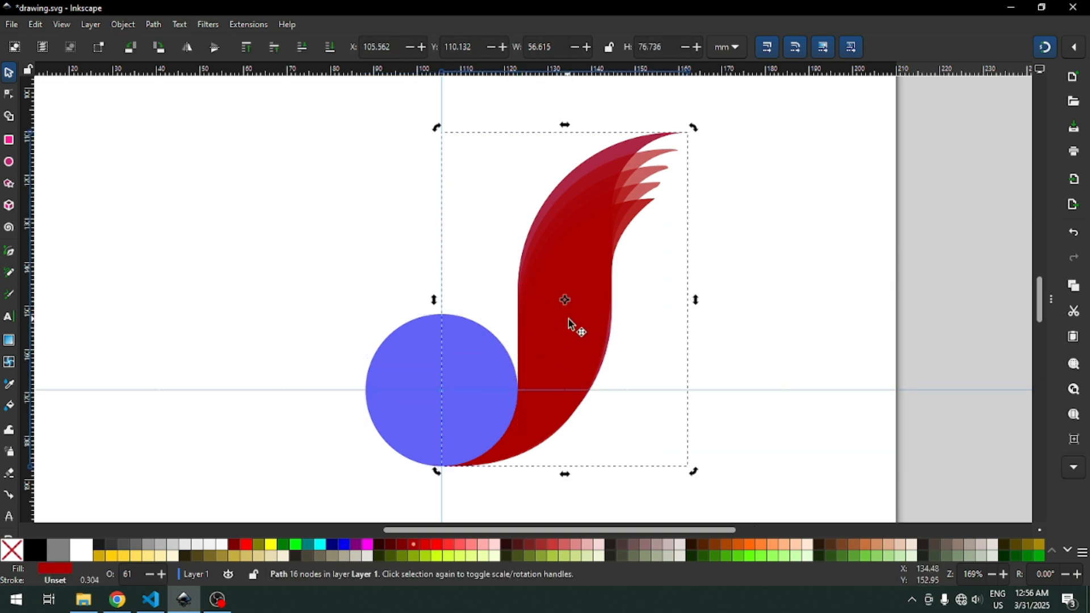
pyautogui.click(717, 166)
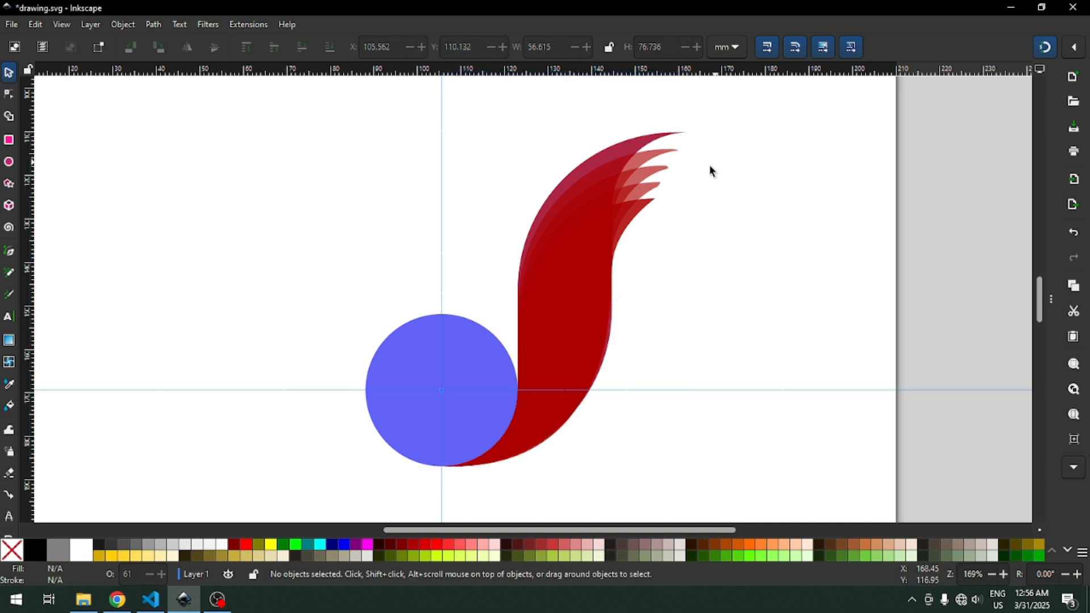
pyautogui.click(668, 151)
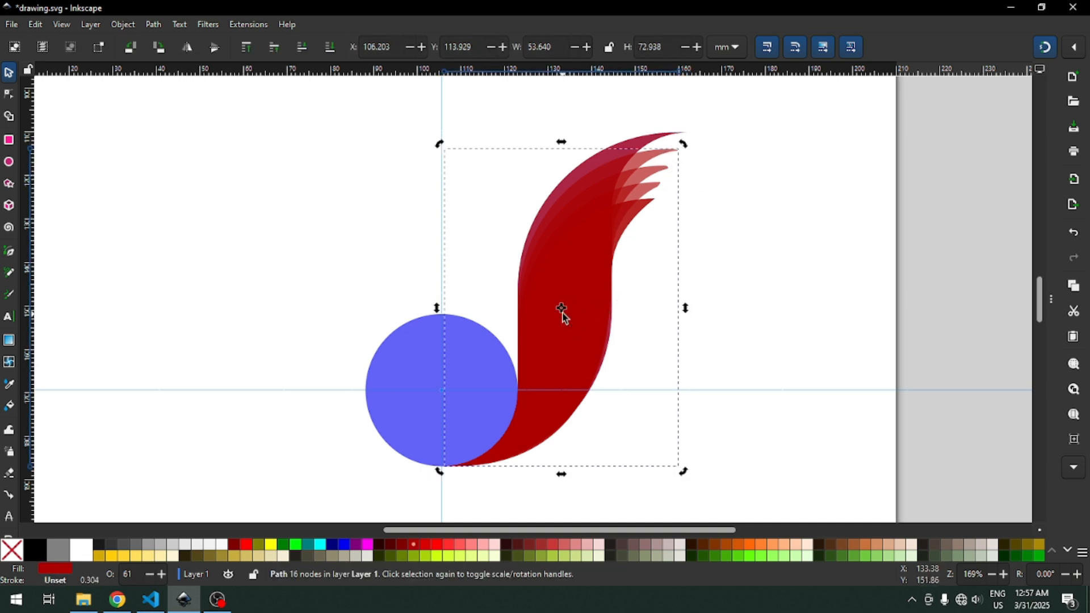
pyautogui.moveTo(562, 309); pyautogui.dragTo(441, 396)
pyautogui.hotkey('ctrl', 'z')
pyautogui.hotkey('ctrl', 's')
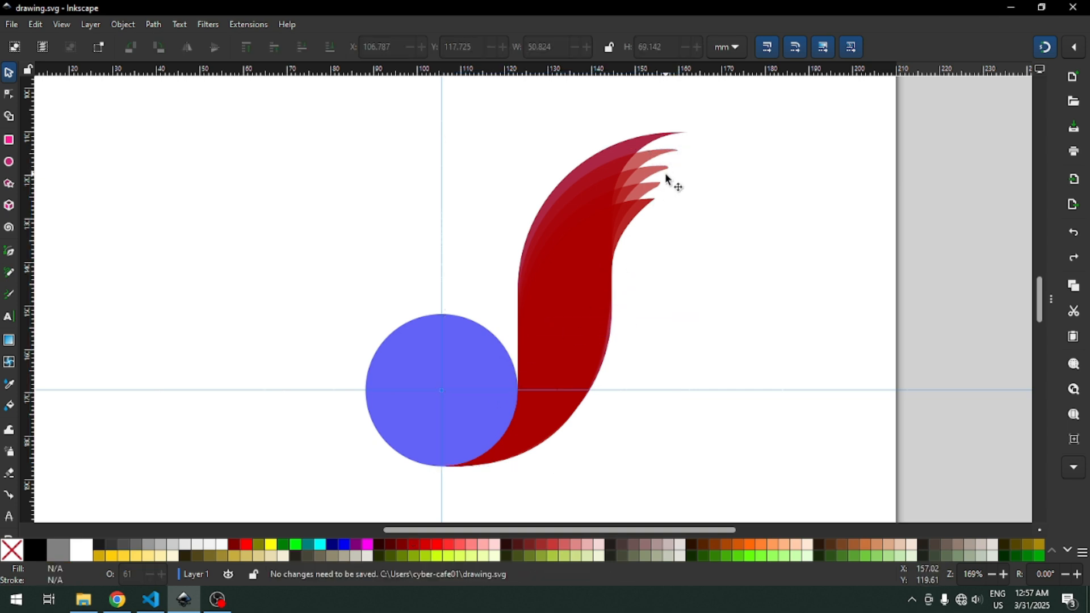
# - Snap the shortest S-curve's rotation centre to the guide crossing, rotate the shape clockwise to about X 81, Y 158 mm, and save
pyautogui.click(651, 207)
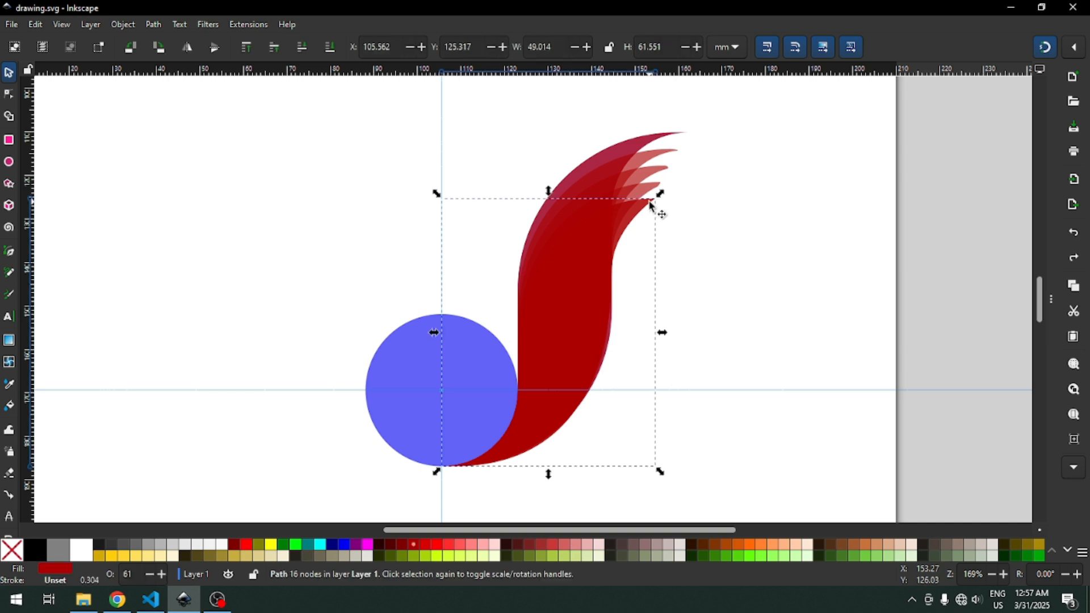
pyautogui.click(651, 206)
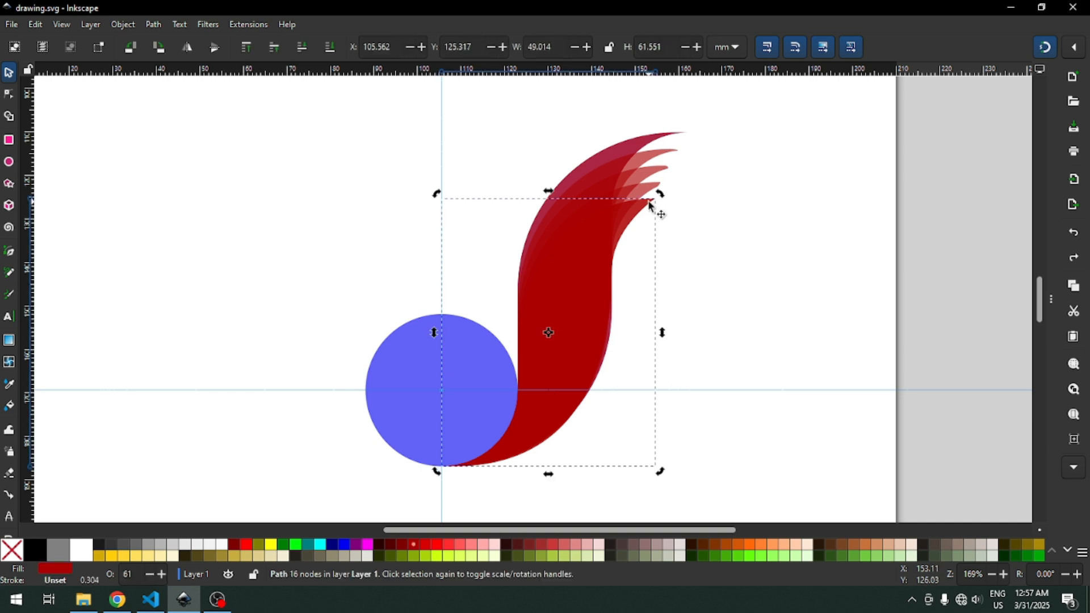
pyautogui.moveTo(549, 334)
pyautogui.mouseDown()
pyautogui.moveTo(448, 399)
pyautogui.moveTo(442, 390)
pyautogui.mouseUp()
pyautogui.click(654, 208)
pyautogui.click(659, 206)
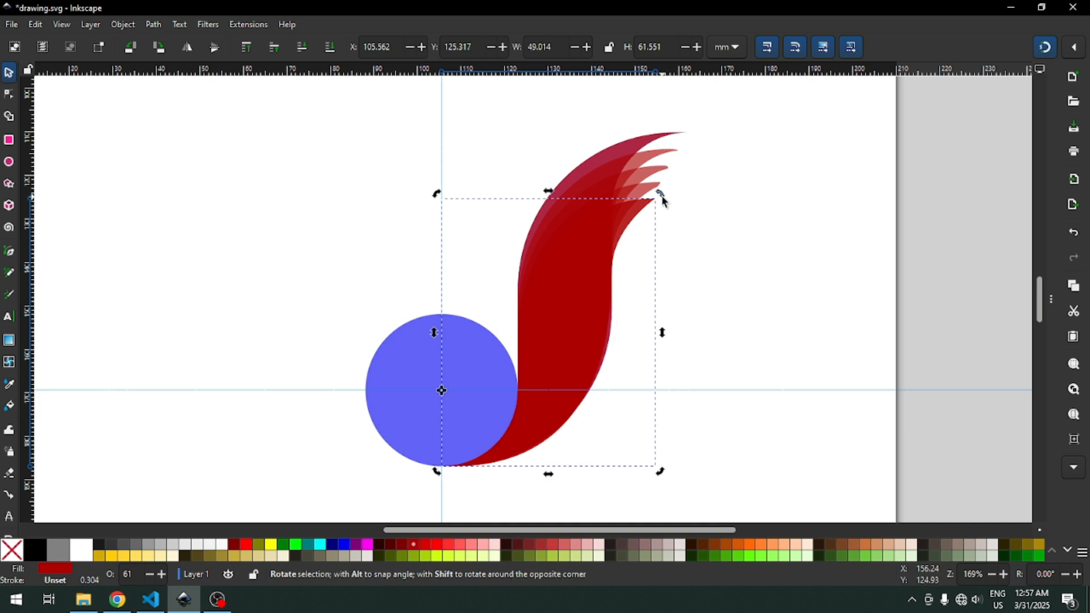
pyautogui.moveTo(662, 198); pyautogui.dragTo(447, 490)
pyautogui.click(699, 278)
pyautogui.hotkey('ctrl', 's')
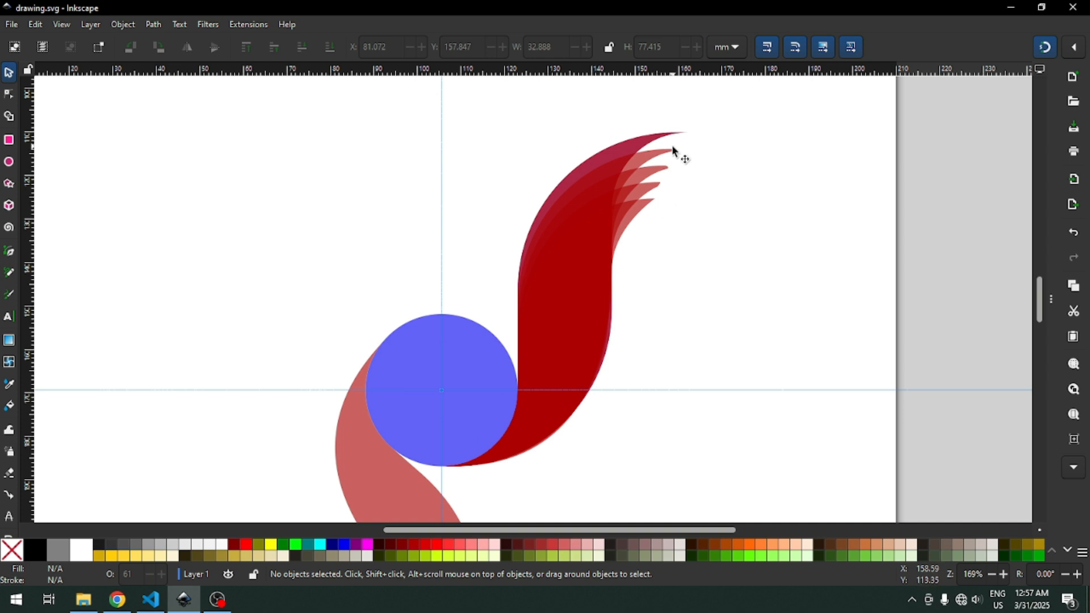
# - Snap the remaining shortest S-curve's rotation centre to the circle's centre, rotate it about half a turn to about X 49, Y 151 mm, and save
pyautogui.click(654, 206)
pyautogui.click(654, 206)
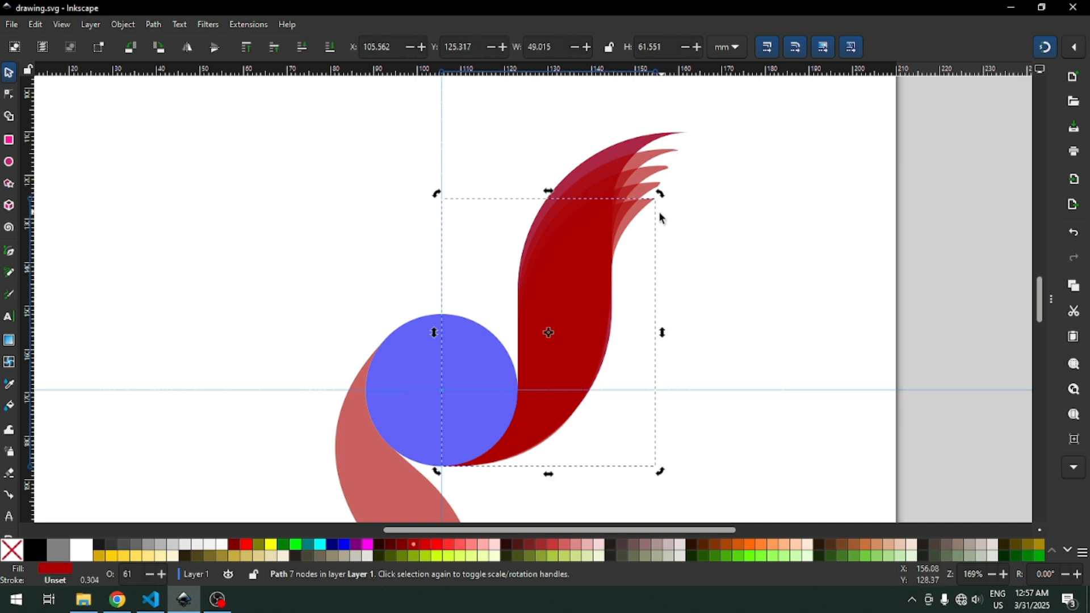
pyautogui.moveTo(546, 342); pyautogui.dragTo(440, 396)
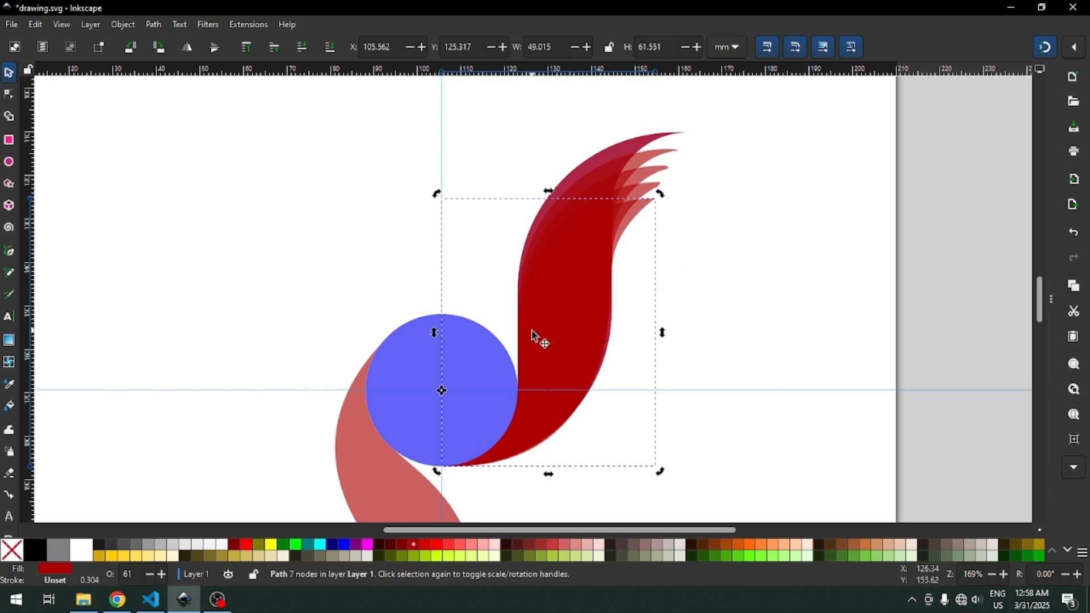
pyautogui.click(469, 366)
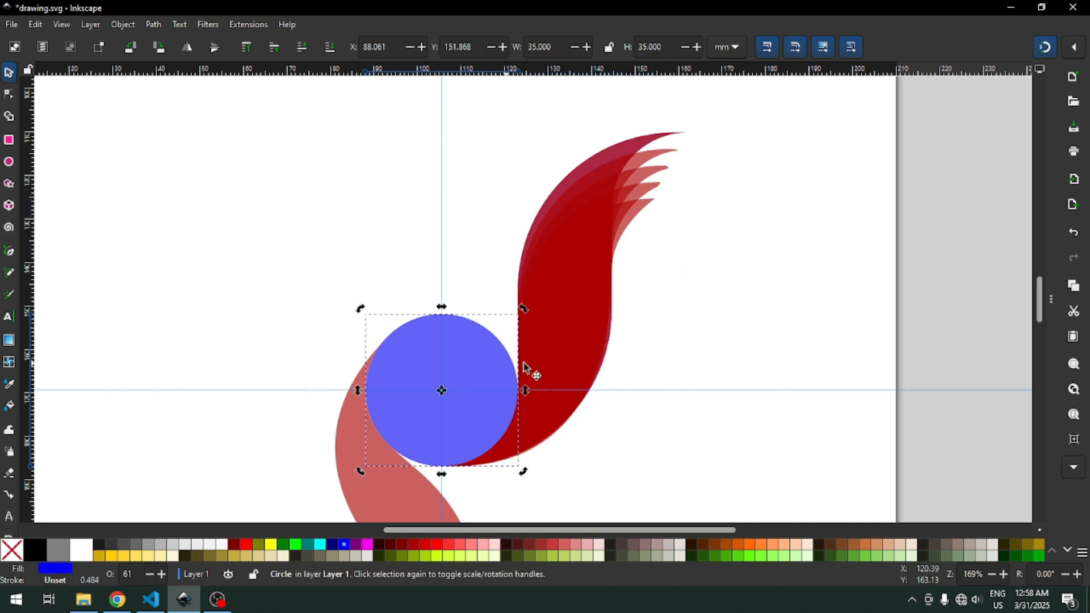
pyautogui.click(654, 208)
pyautogui.click(654, 208)
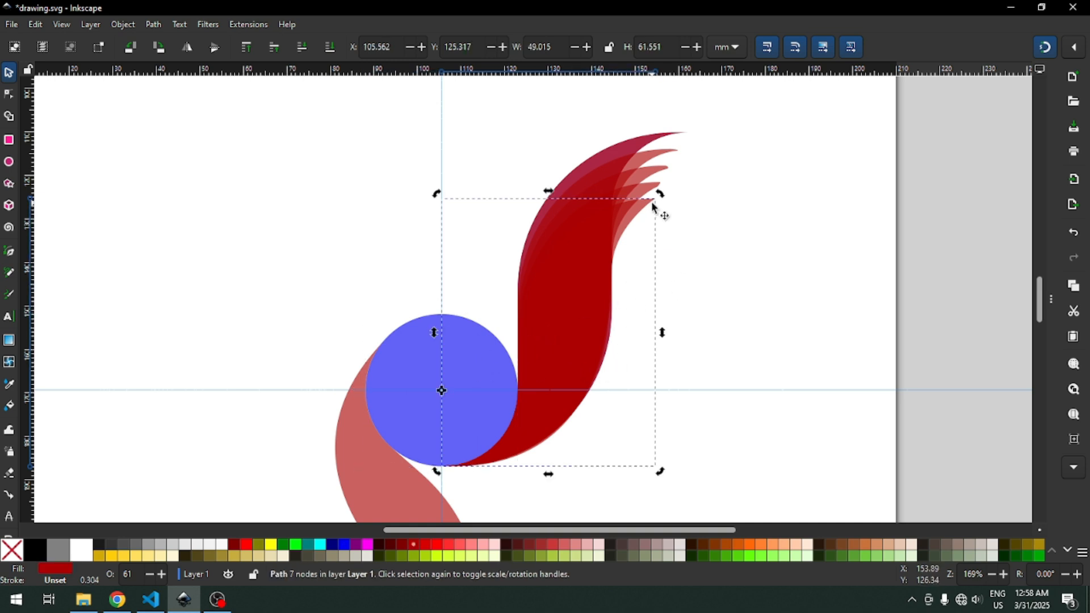
pyautogui.moveTo(662, 194); pyautogui.dragTo(324, 479)
pyautogui.hotkey('ctrl', 's')
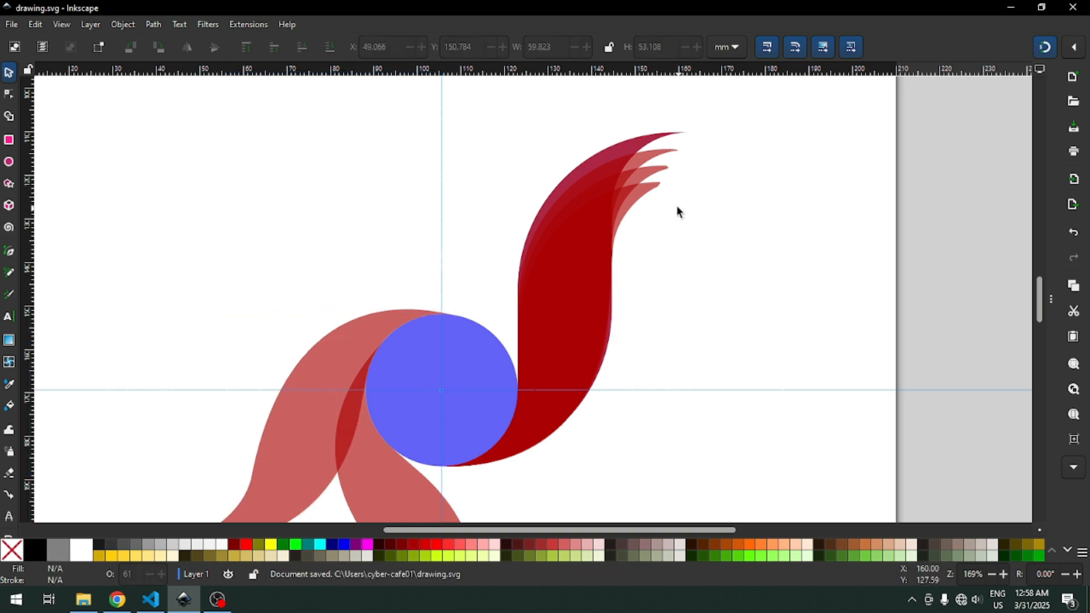
# - Snap the shortest stacked S-curve's rotation centre to the circle's centre, rotate the curve counter-clockwise until its tip points left, and save
pyautogui.click(658, 192)
pyautogui.click(662, 198)
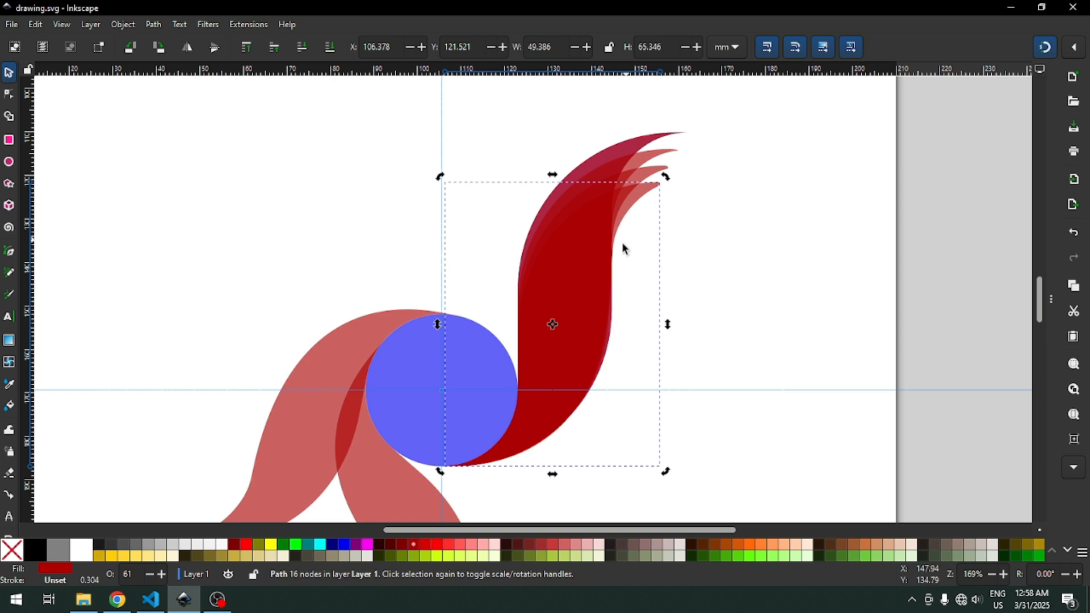
pyautogui.moveTo(552, 324); pyautogui.dragTo(443, 391)
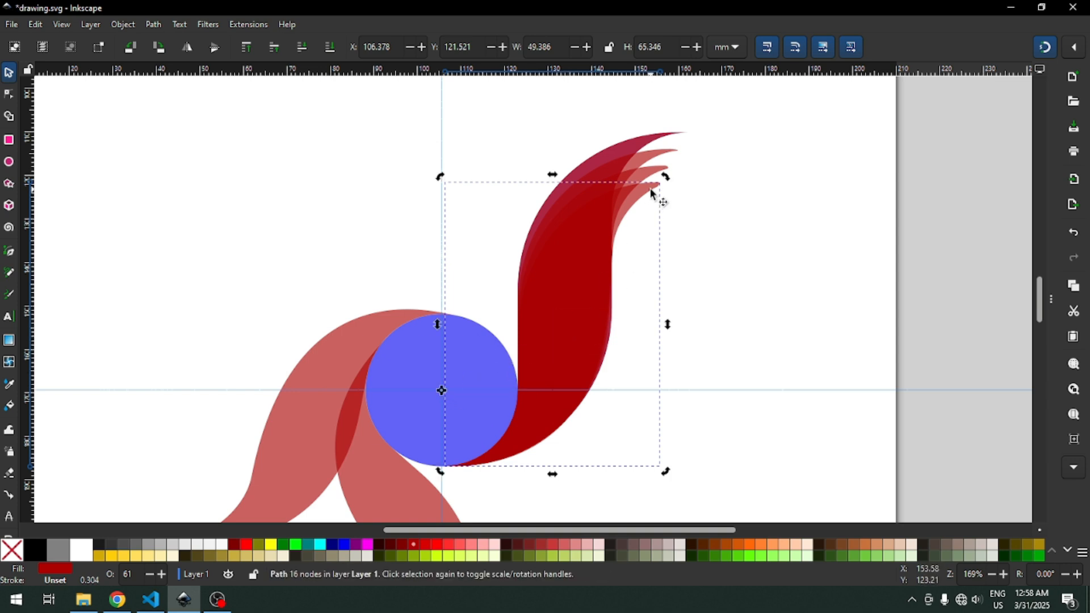
pyautogui.moveTo(666, 179); pyautogui.dragTo(264, 325)
pyautogui.click(706, 217)
pyautogui.hotkey('ctrl', 's')
# - Snap the next shortest S-curve's rotation centre to the guide crossing, rotate the curve counter-clockwise to about X 73, Y 103 mm, and save
pyautogui.click(664, 175)
pyautogui.click(662, 181)
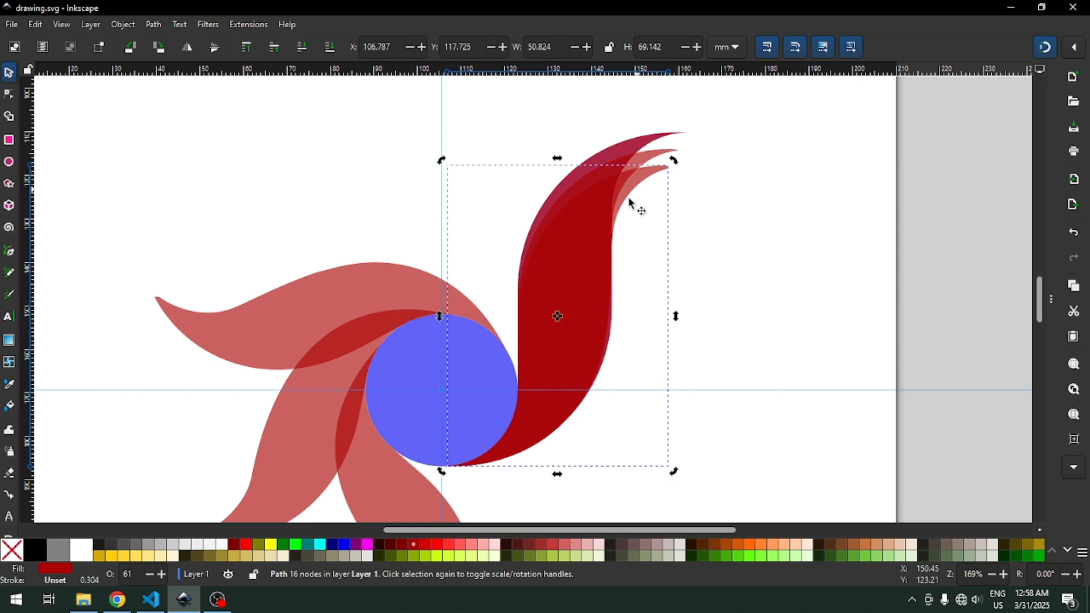
pyautogui.moveTo(557, 317); pyautogui.dragTo(443, 395)
pyautogui.click(662, 175)
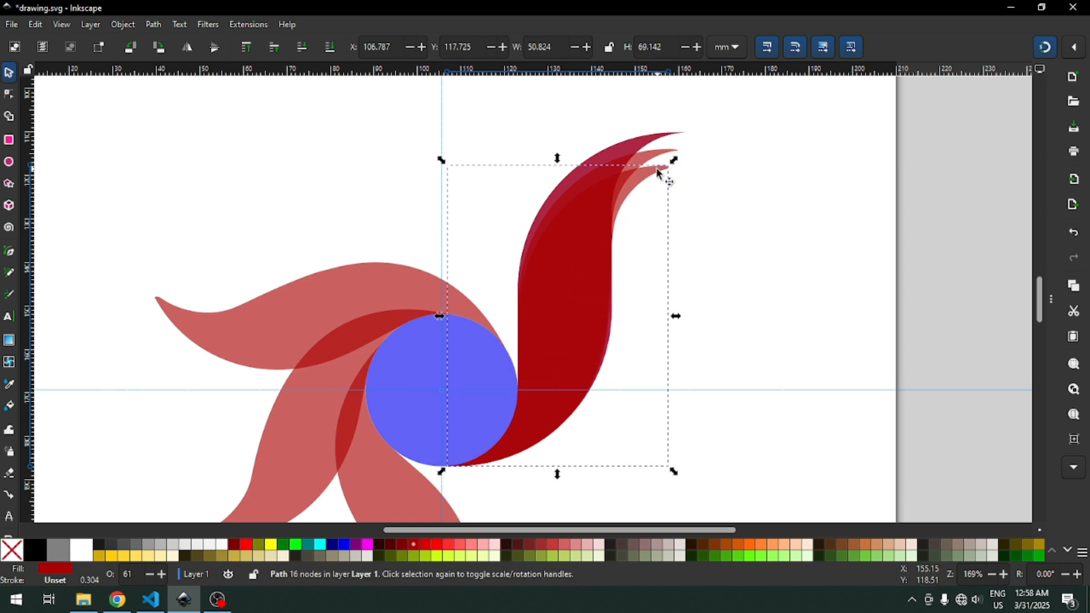
pyautogui.click(661, 173)
pyautogui.moveTo(674, 160); pyautogui.dragTo(358, 198)
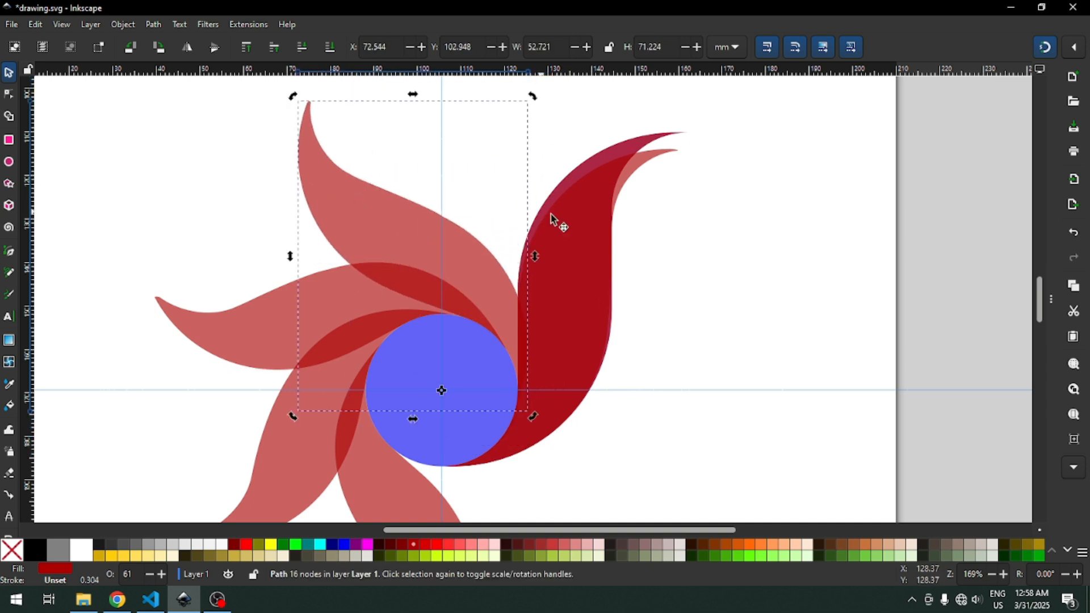
pyautogui.click(693, 254)
pyautogui.hotkey('ctrl', 's')
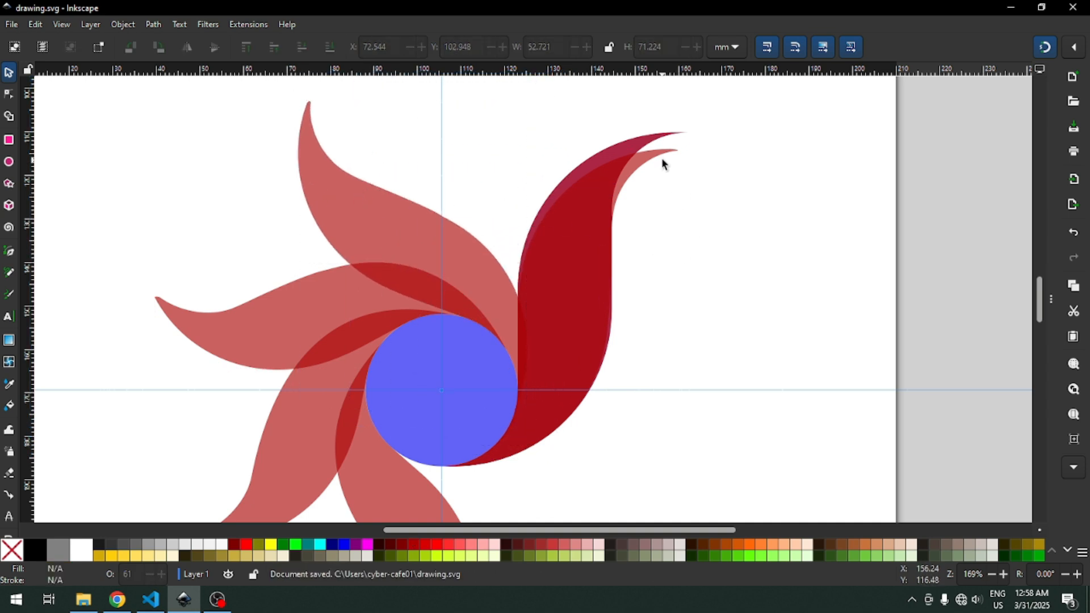
# - Rotate the second-highest S-curve counter-clockwise around the circle's centre to about X 100, Y 93 mm, and save
pyautogui.click(665, 165)
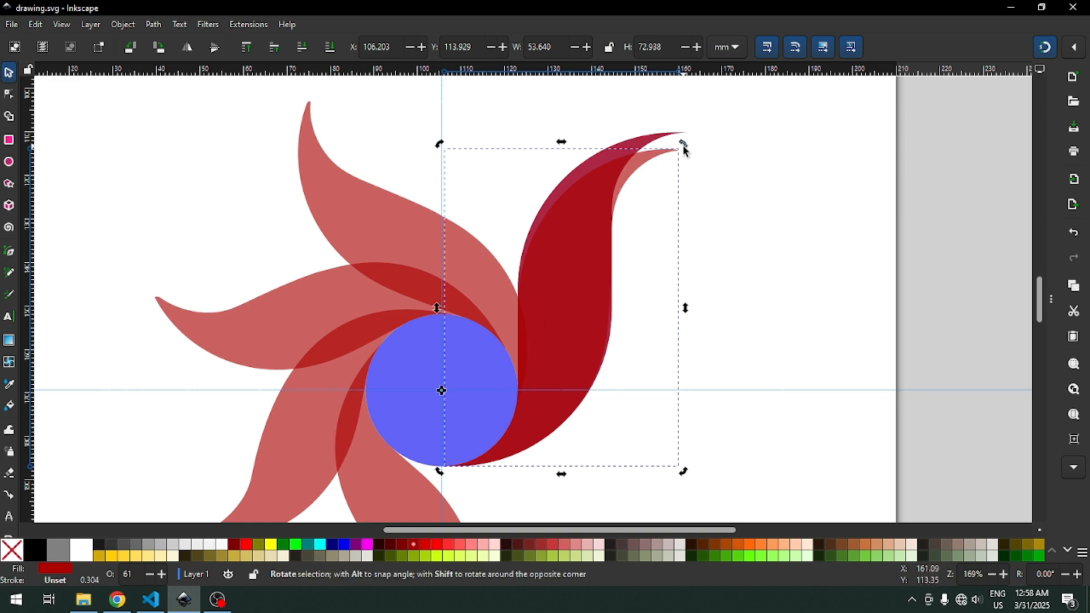
pyautogui.moveTo(683, 143); pyautogui.dragTo(479, 137)
pyautogui.hotkey('ctrl', 's')
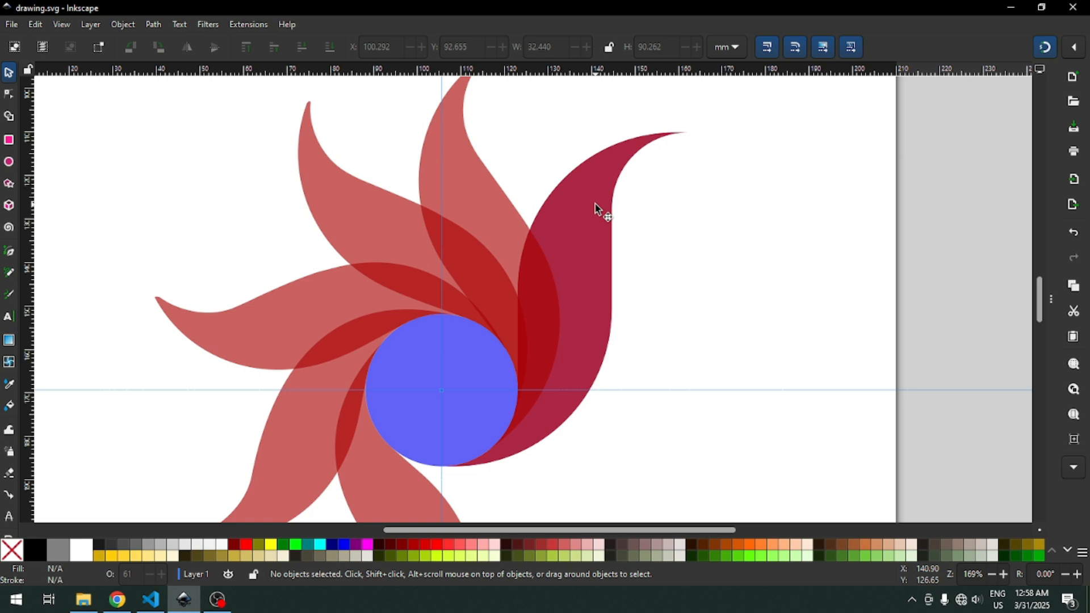
# - Snap the tallest red S-curve's rotation centre to the circle's centre, rotate it about 46° clockwise off the purple curve, and save
pyautogui.scroll(-1, 596, 210)
pyautogui.click(574, 244)
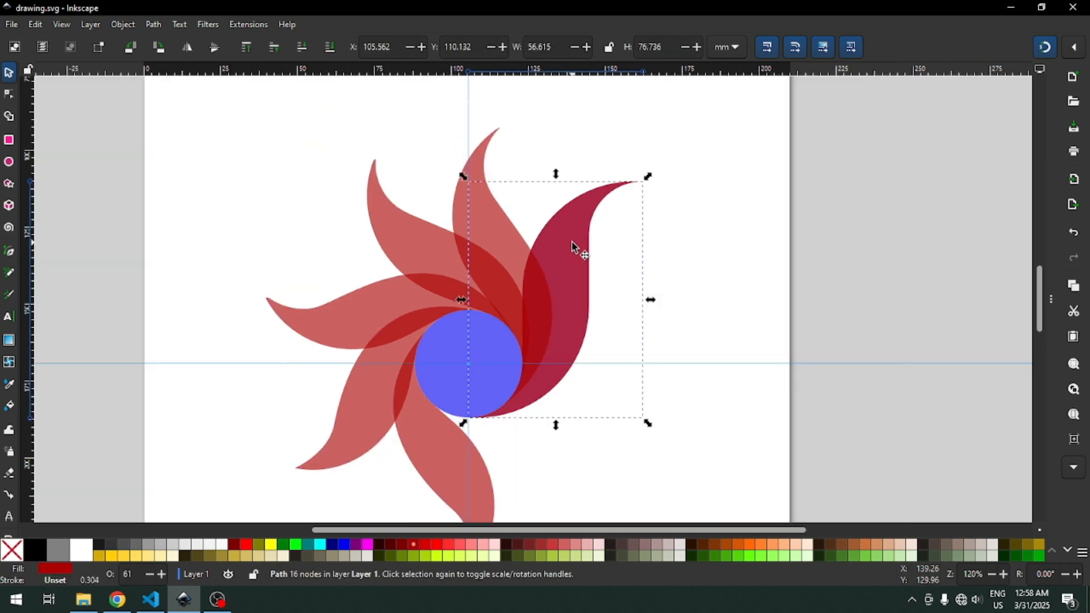
pyautogui.click(574, 239)
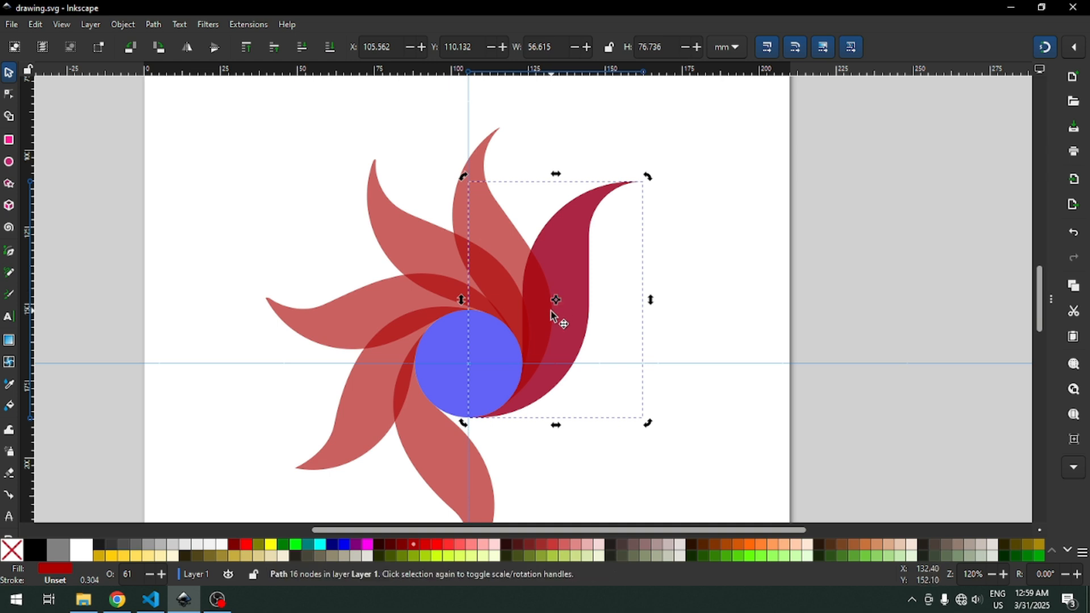
pyautogui.moveTo(557, 301); pyautogui.dragTo(469, 364)
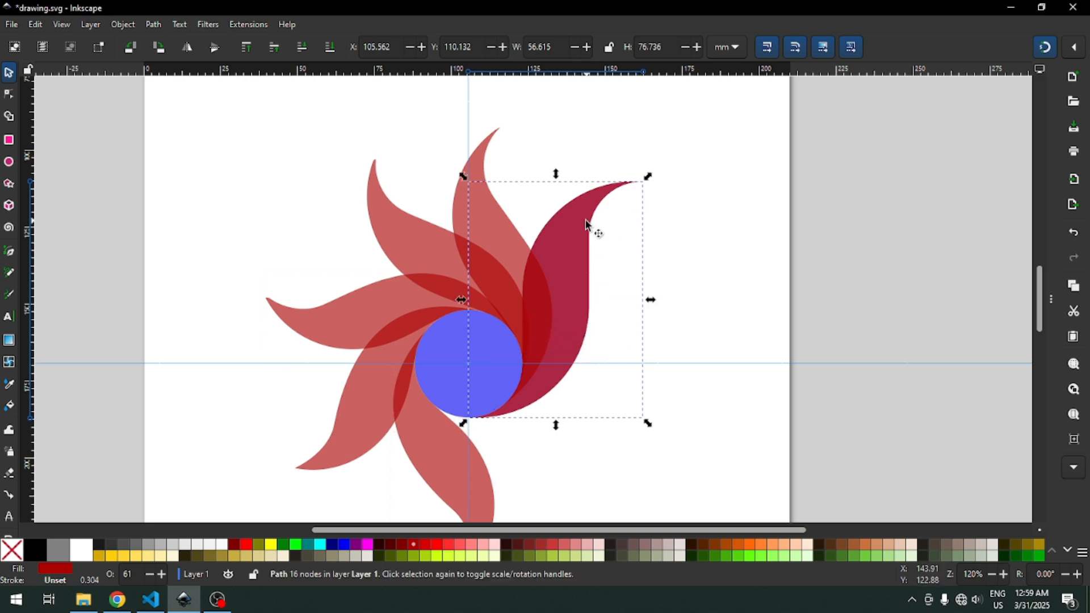
pyautogui.click(631, 207)
pyautogui.moveTo(648, 176); pyautogui.dragTo(680, 356)
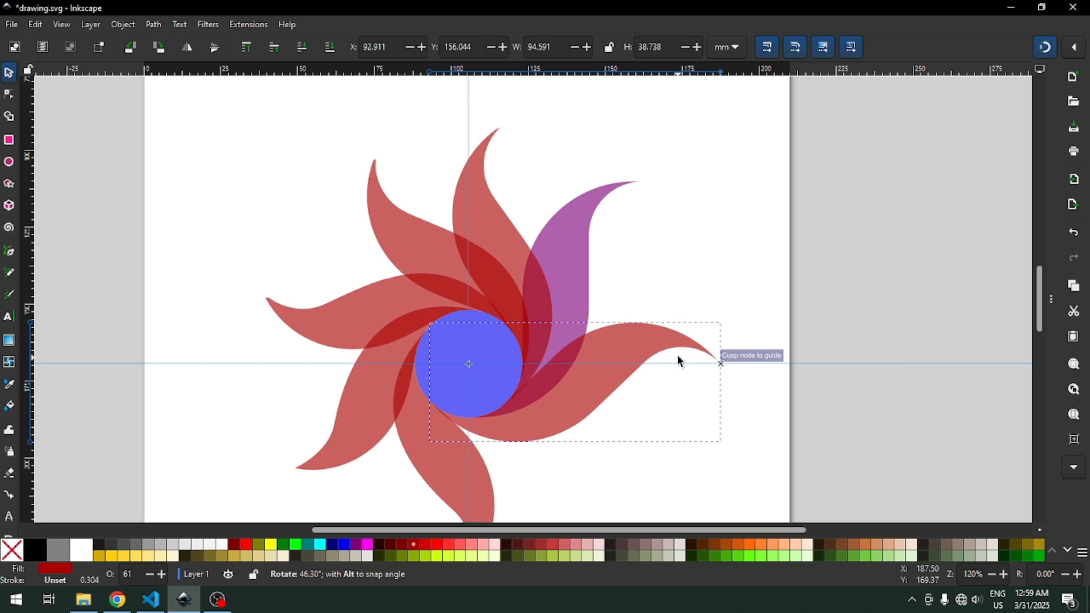
pyautogui.moveTo(681, 358); pyautogui.dragTo(681, 357)
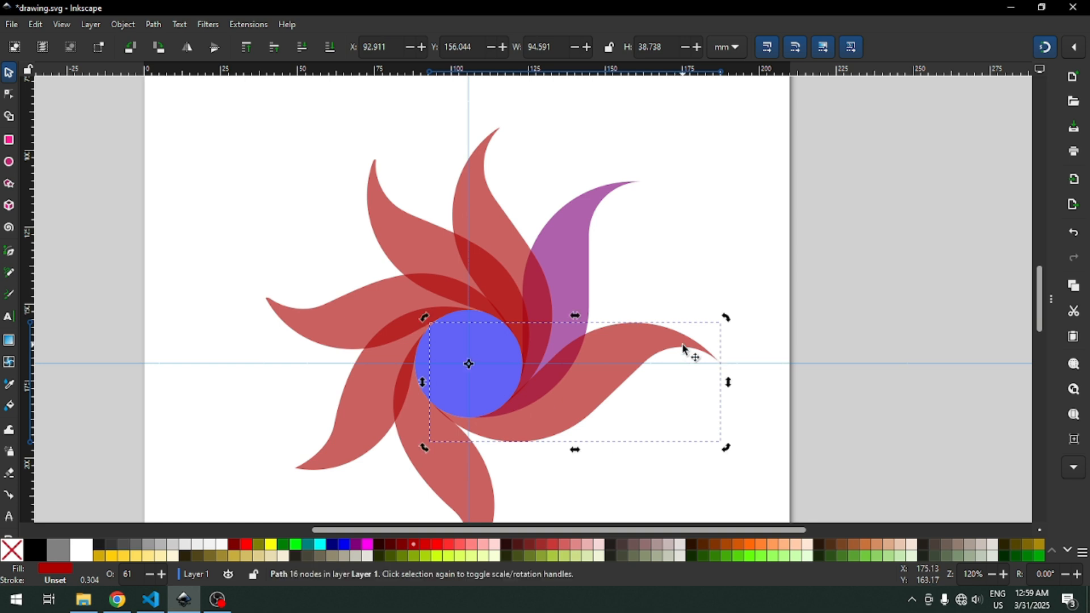
pyautogui.click(713, 256)
pyautogui.hotkey('ctrl', 's')
pyautogui.hotkey('ctrl', 's')
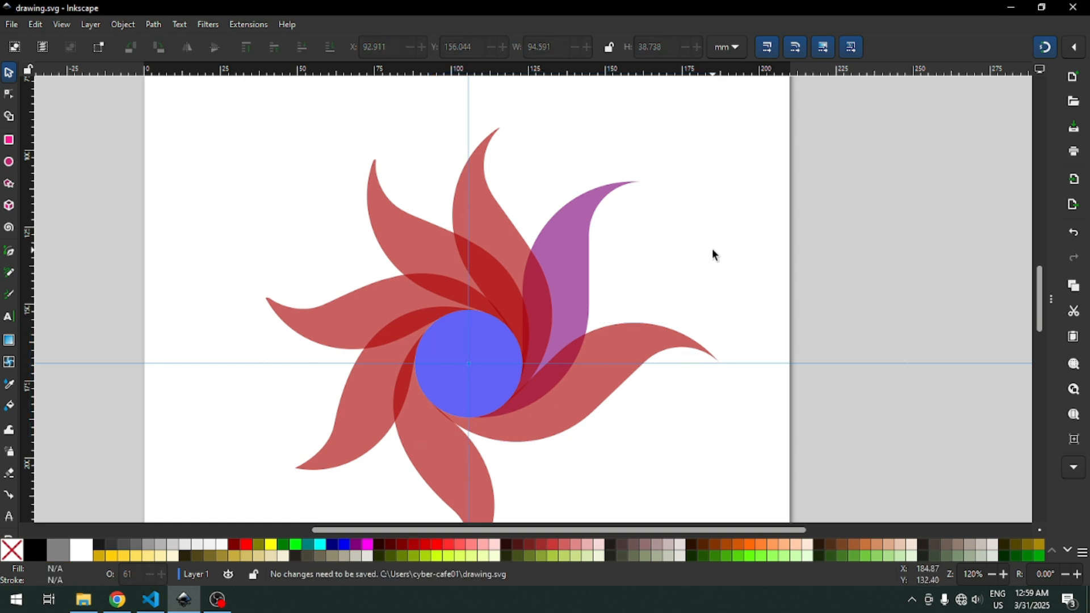
# - Scale the horizontal red S-curve down to about 74 × 30 mm
pyautogui.press('-')
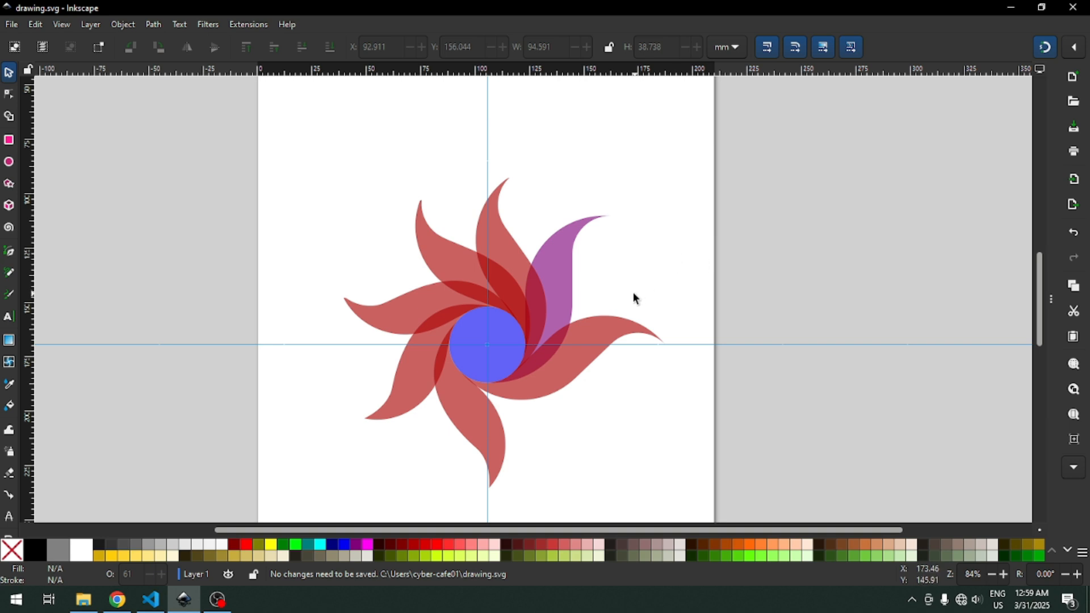
pyautogui.click(631, 337)
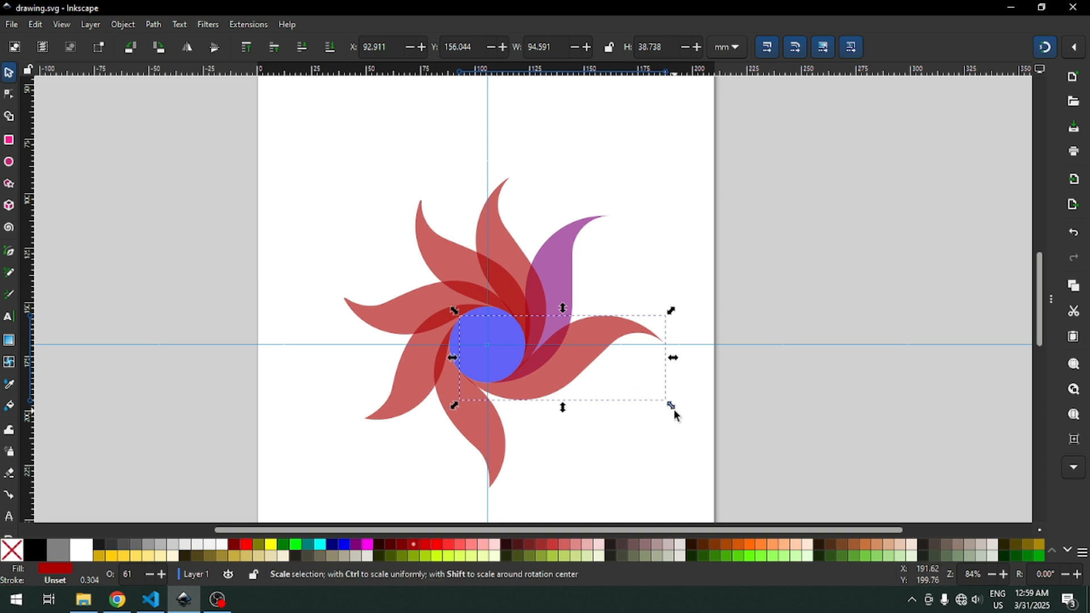
pyautogui.moveTo(670, 408); pyautogui.dragTo(649, 397)
pyautogui.click(615, 414)
# - Move the scaled red S-curve about 3 mm right and 2.6 mm down, to about X 98.7, Y 161.5 mm
pyautogui.press('z')
pyautogui.moveTo(410, 284); pyautogui.dragTo(587, 415)
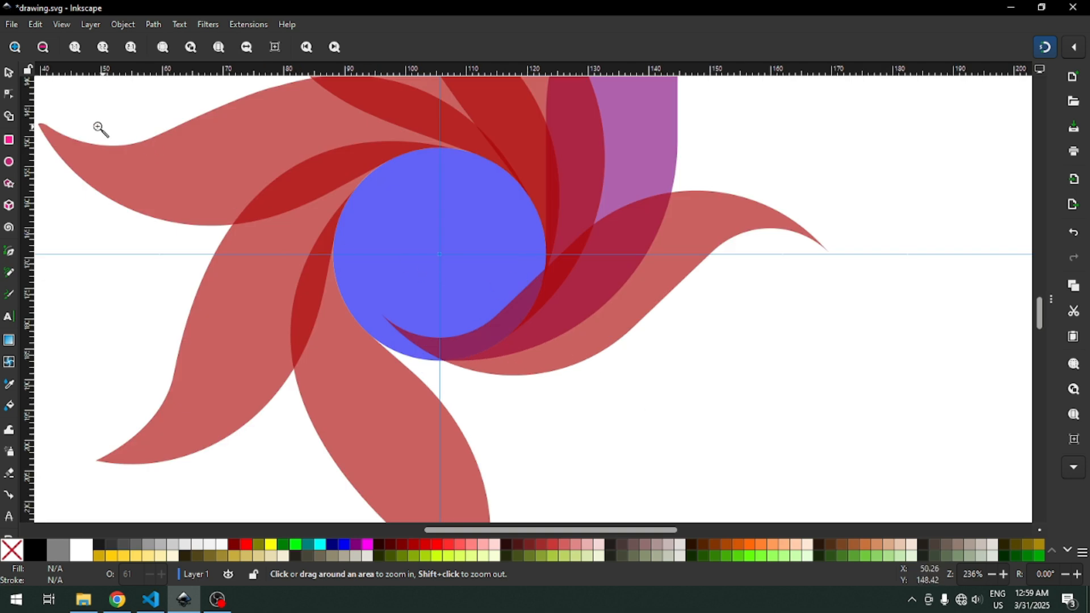
pyautogui.click(8, 72)
pyautogui.click(697, 233)
pyautogui.moveTo(698, 233)
pyautogui.mouseDown()
pyautogui.moveTo(692, 246)
pyautogui.moveTo(714, 268)
pyautogui.moveTo(750, 258)
pyautogui.moveTo(701, 243)
pyautogui.mouseUp()
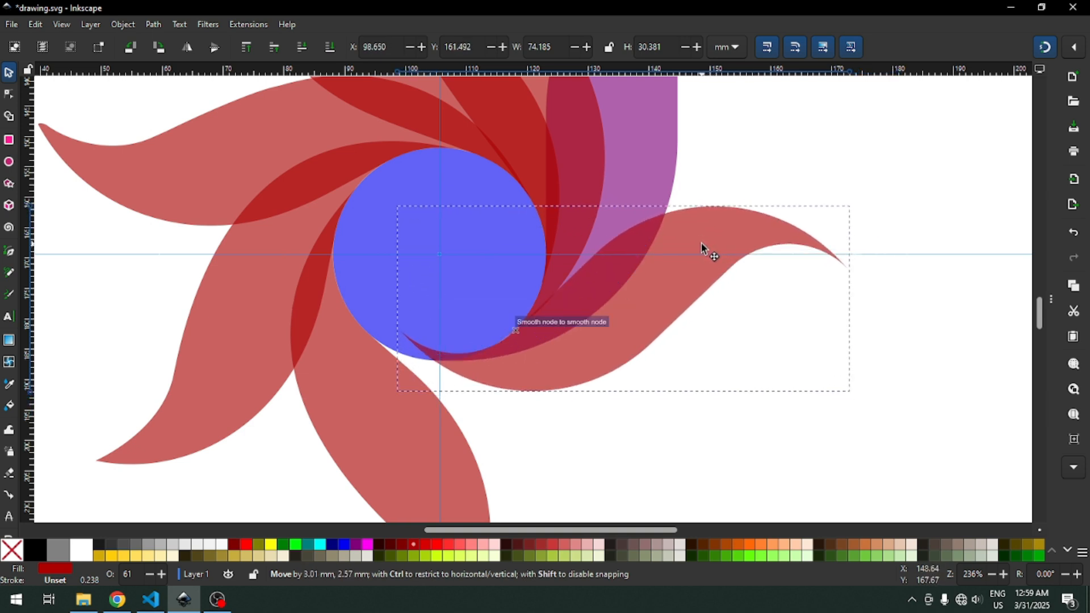
pyautogui.moveTo(702, 244); pyautogui.dragTo(701, 244)
pyautogui.click(683, 401)
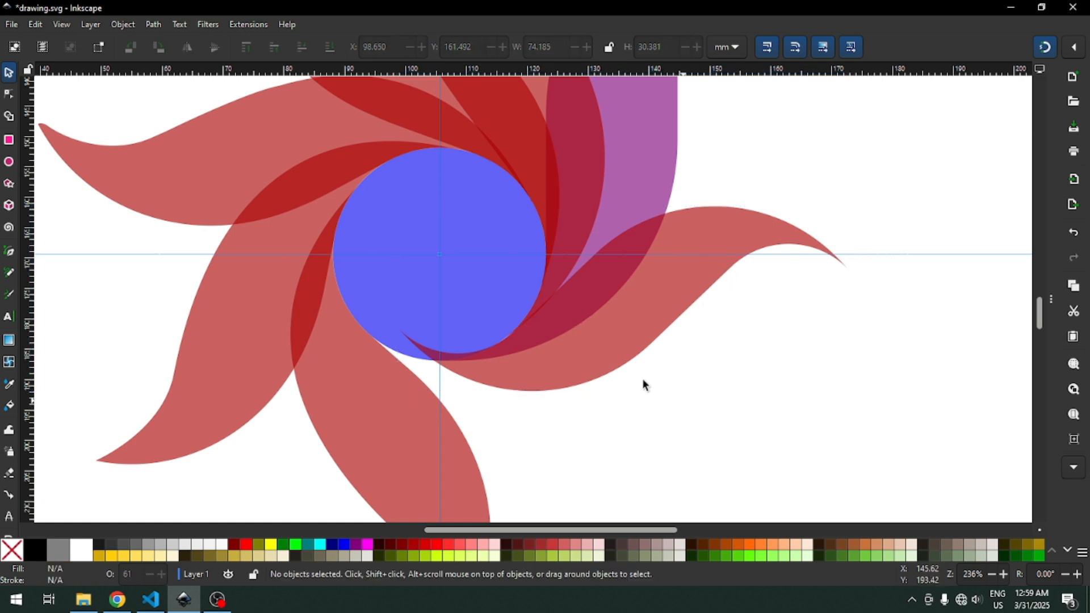
# - Duplicate the blue circle, subtract the duplicate from the overlapping horizontal S-curve with Difference, and save
pyautogui.click(471, 230)
pyautogui.rightClick(467, 226)
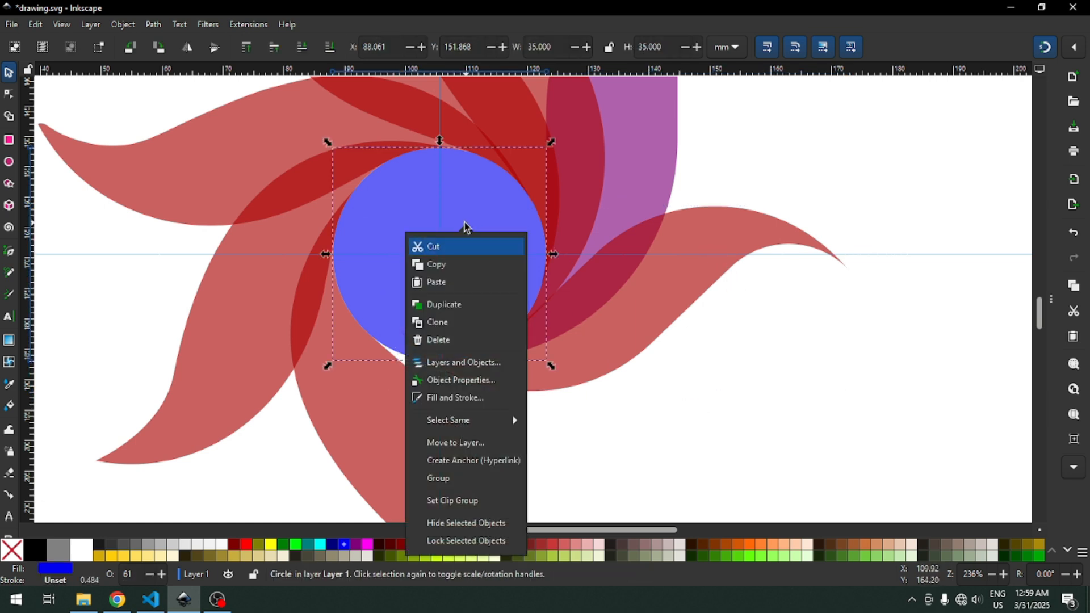
pyautogui.click(453, 305)
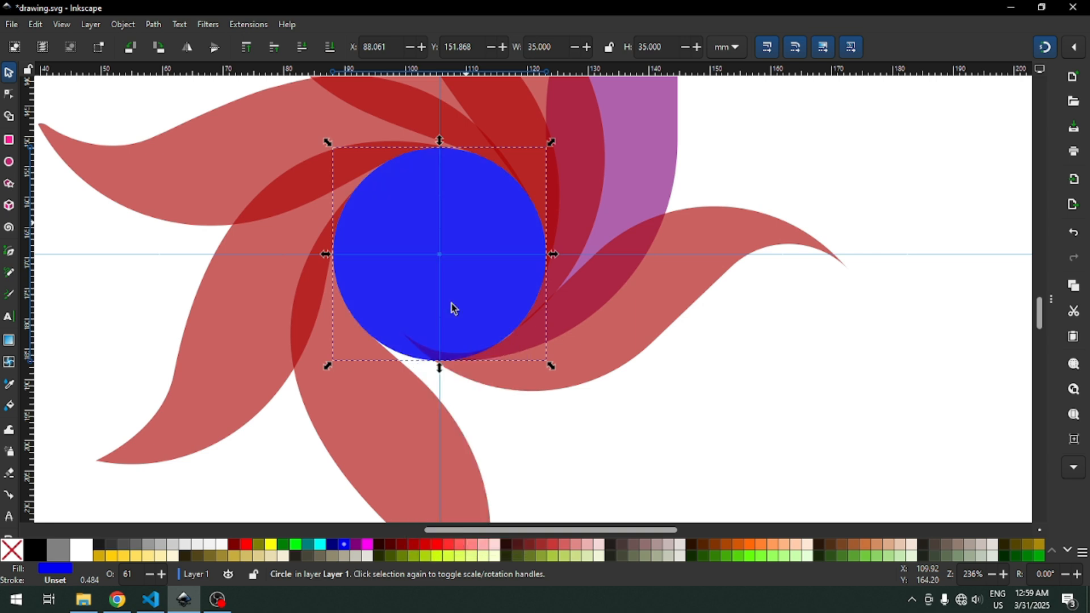
pyautogui.keyDown('shift'); pyautogui.click(691, 283); pyautogui.keyUp('shift')
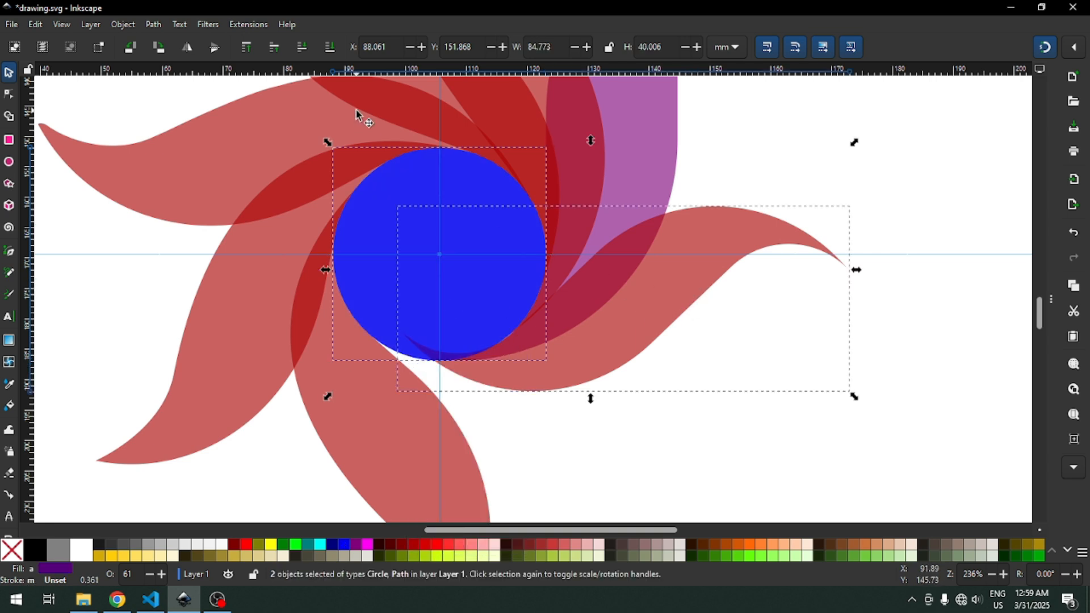
pyautogui.click(156, 23)
pyautogui.click(171, 110)
pyautogui.click(762, 165)
pyautogui.hotkey('ctrl', 's')
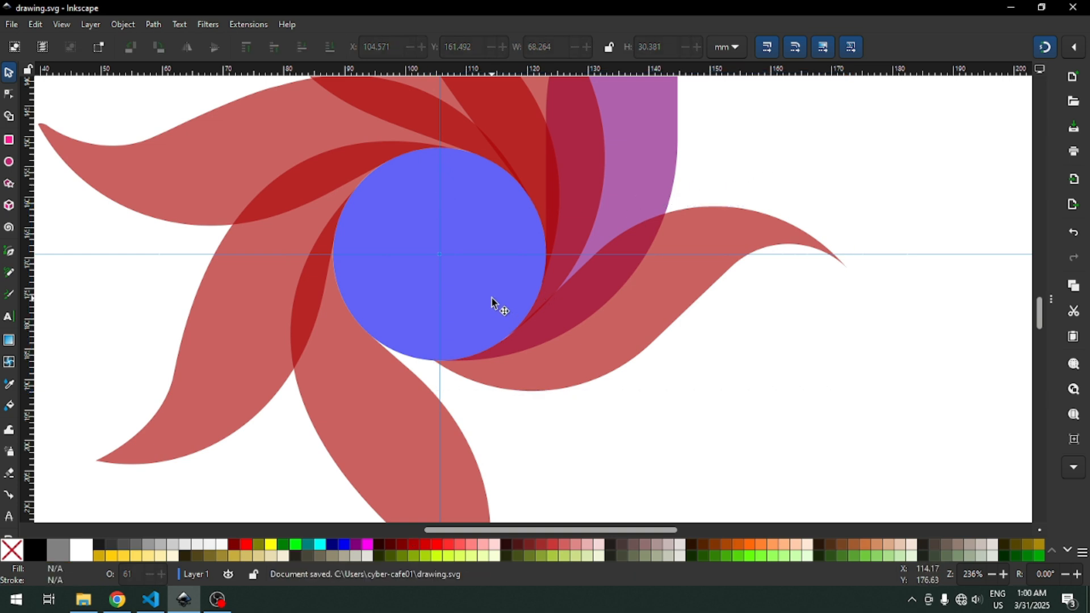
# - Scale the blue circle down around its centre to about 21.9 mm in diameter, and save
pyautogui.click(492, 297)
pyautogui.moveTo(555, 367); pyautogui.dragTo(523, 355)
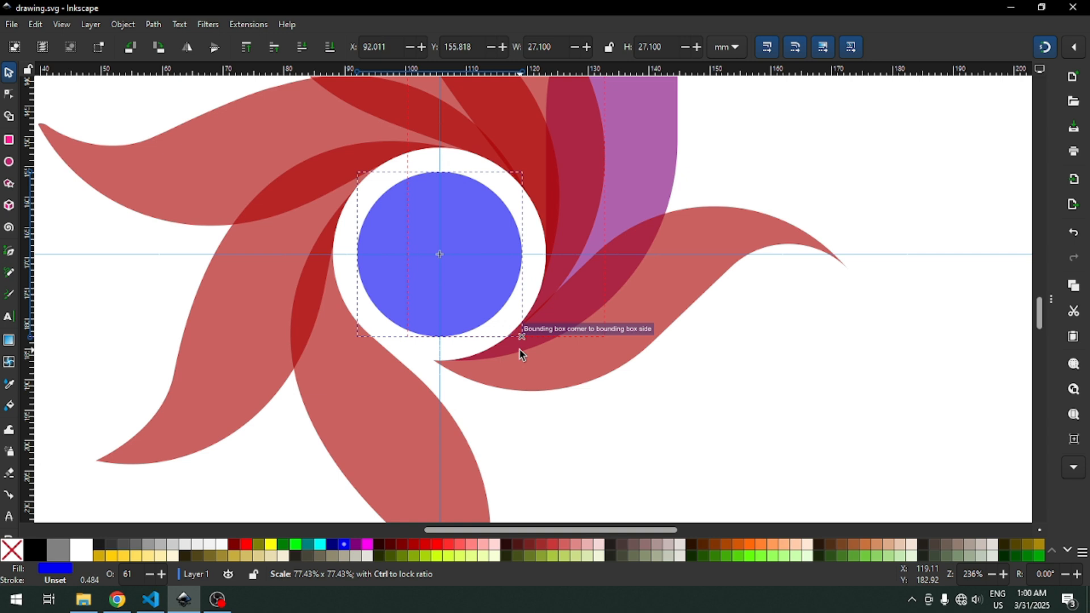
pyautogui.moveTo(522, 354); pyautogui.dragTo(515, 348)
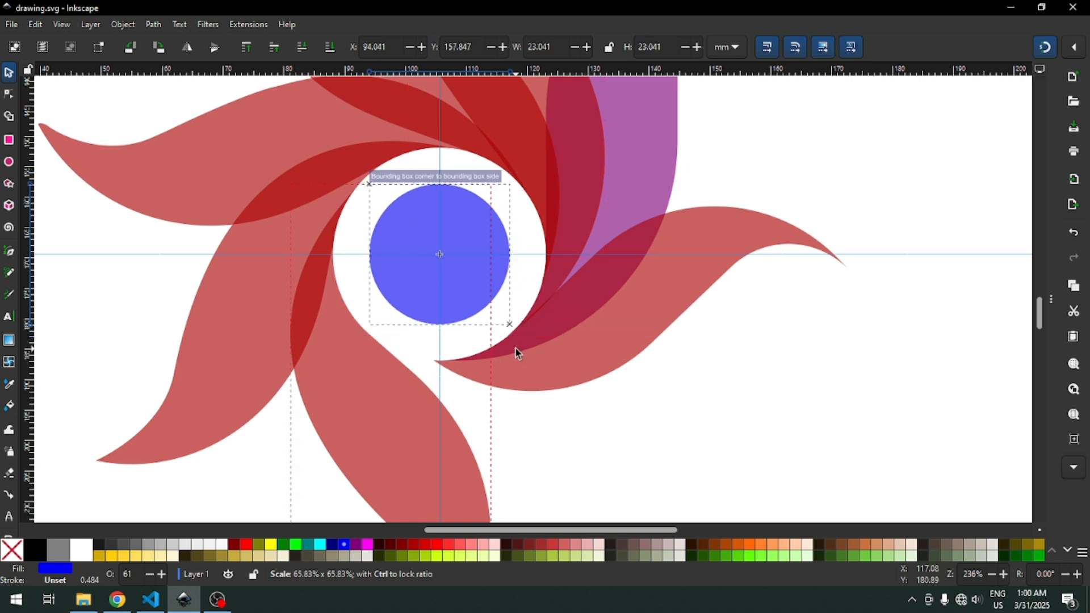
pyautogui.click(718, 411)
pyautogui.hotkey('ctrl', 's')
# - Delete the horizontal and vertical guides that cross at the circle's centre
pyautogui.scroll(-3, 697, 392)
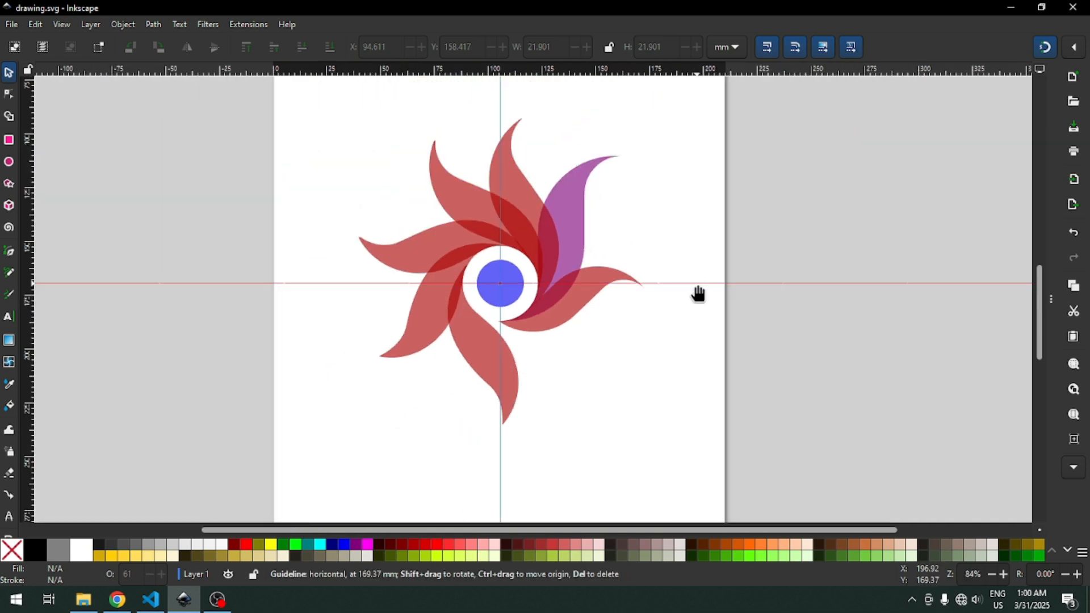
pyautogui.press('Delete')
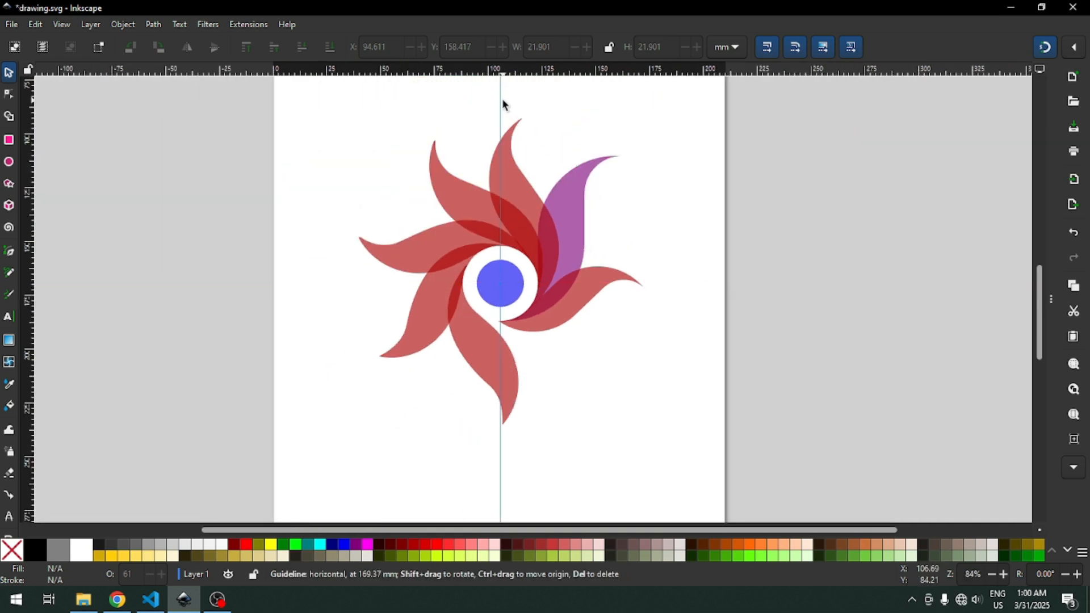
pyautogui.press('Delete')
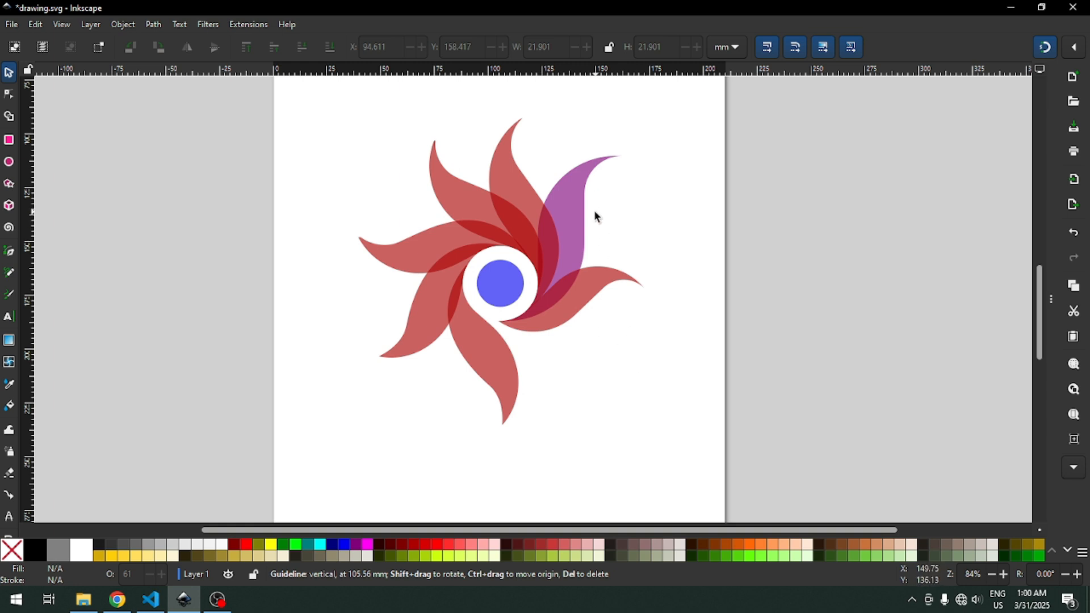
# - Fill the purple S-curve with crimson aa0044, set its opacity to about 94.8%, and save
pyautogui.click(595, 237)
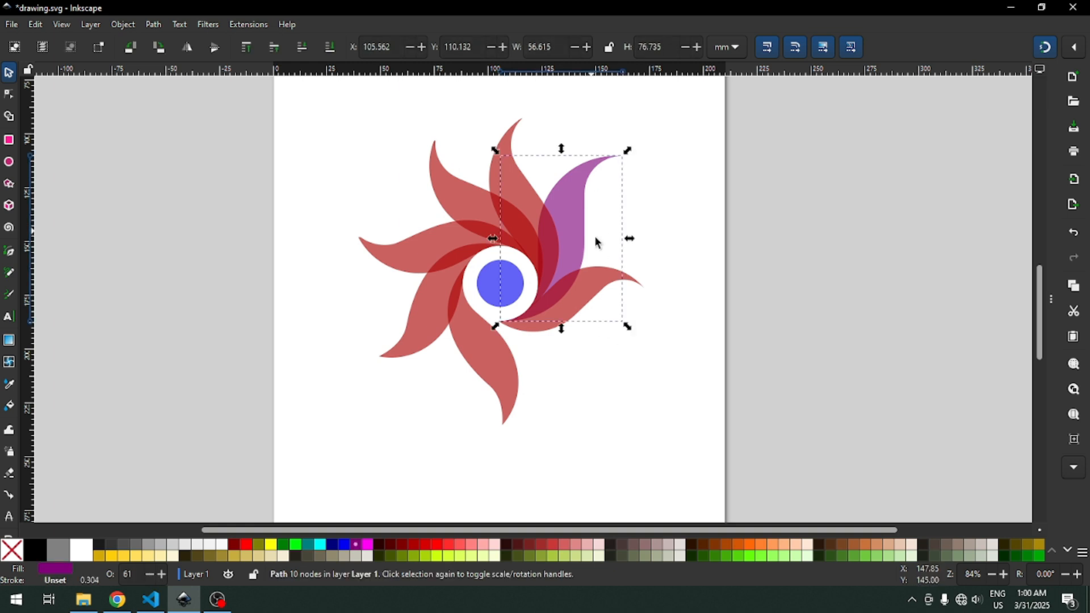
pyautogui.click(1069, 551)
pyautogui.click(1069, 552)
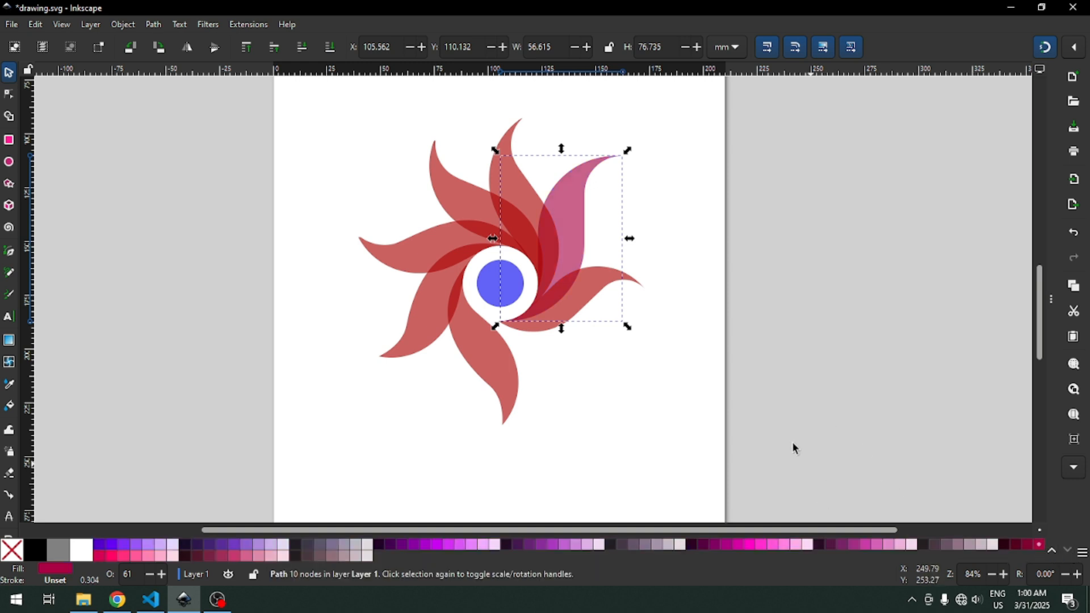
pyautogui.click(55, 569)
pyautogui.moveTo(938, 522); pyautogui.dragTo(988, 521)
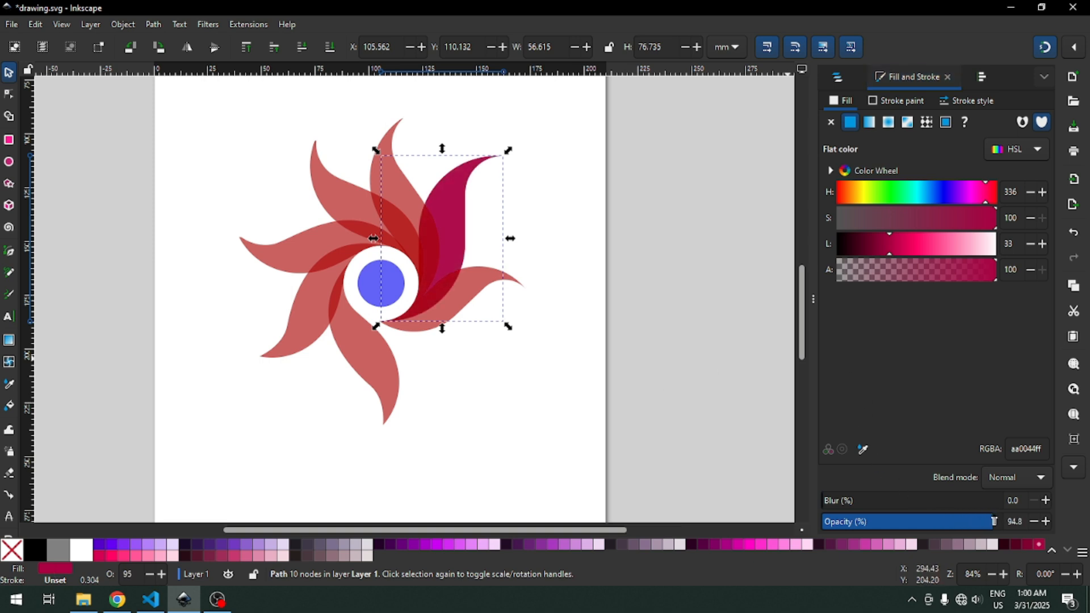
pyautogui.click(594, 358)
pyautogui.hotkey('ctrl', 's')
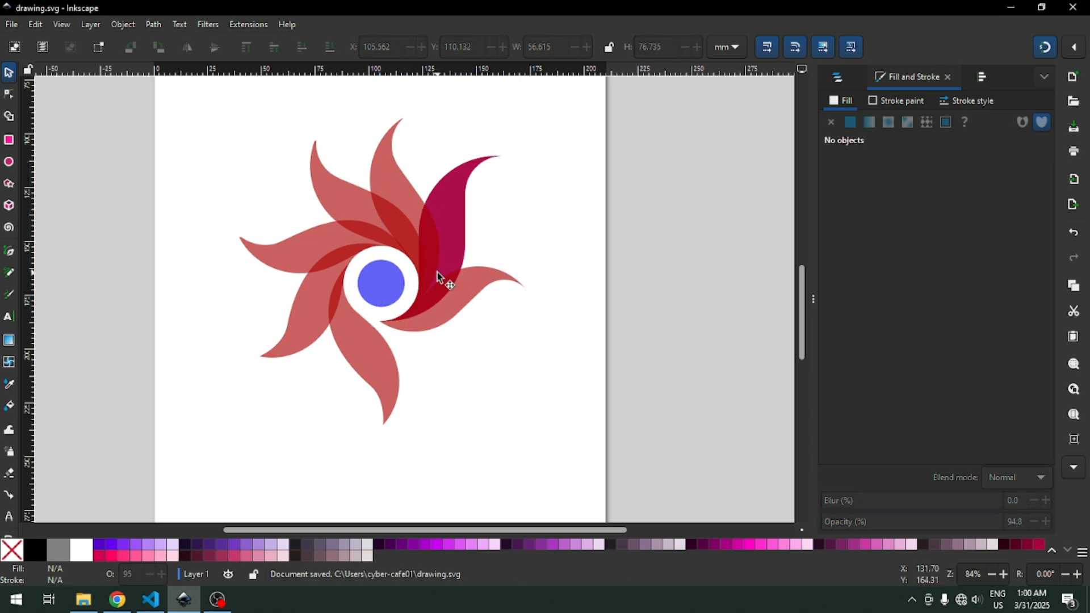
# - Fill the central circle with dark crimson 800033 and set its opacity to 100%
pyautogui.click(390, 287)
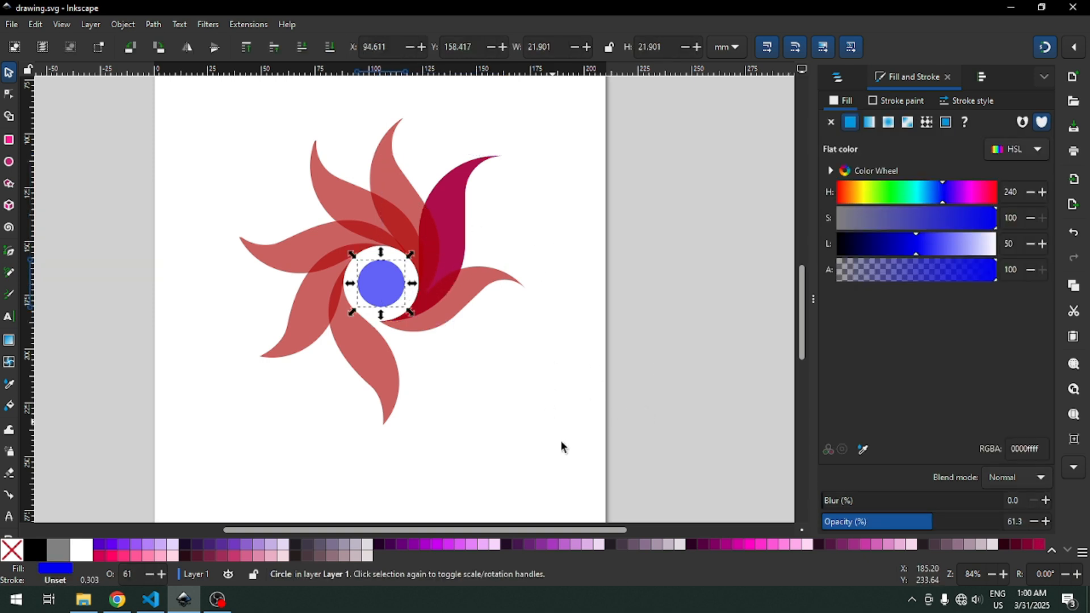
pyautogui.click(1025, 545)
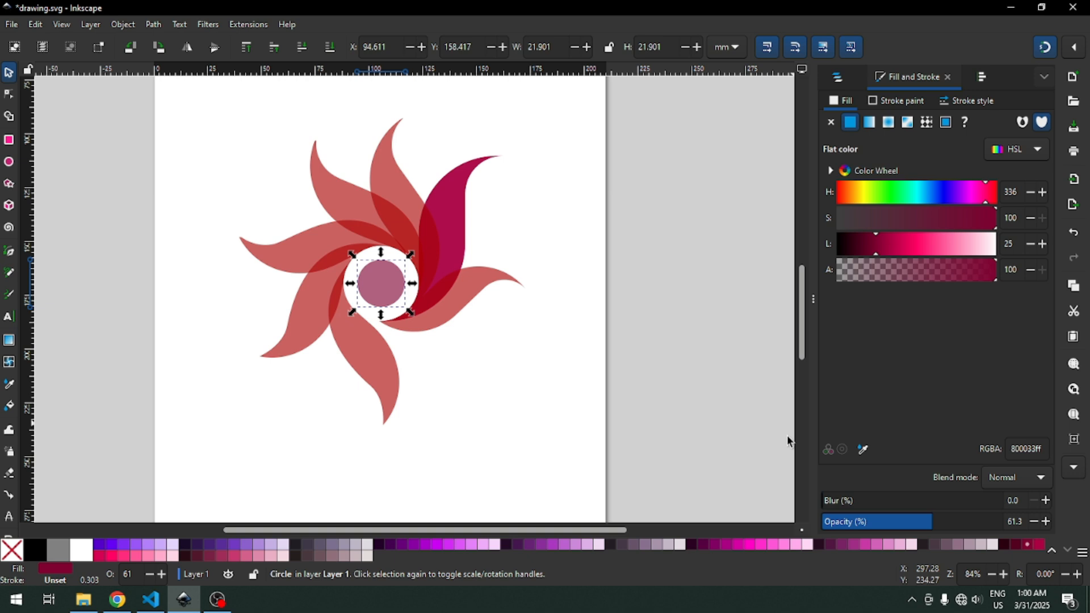
pyautogui.moveTo(947, 520); pyautogui.dragTo(1018, 525)
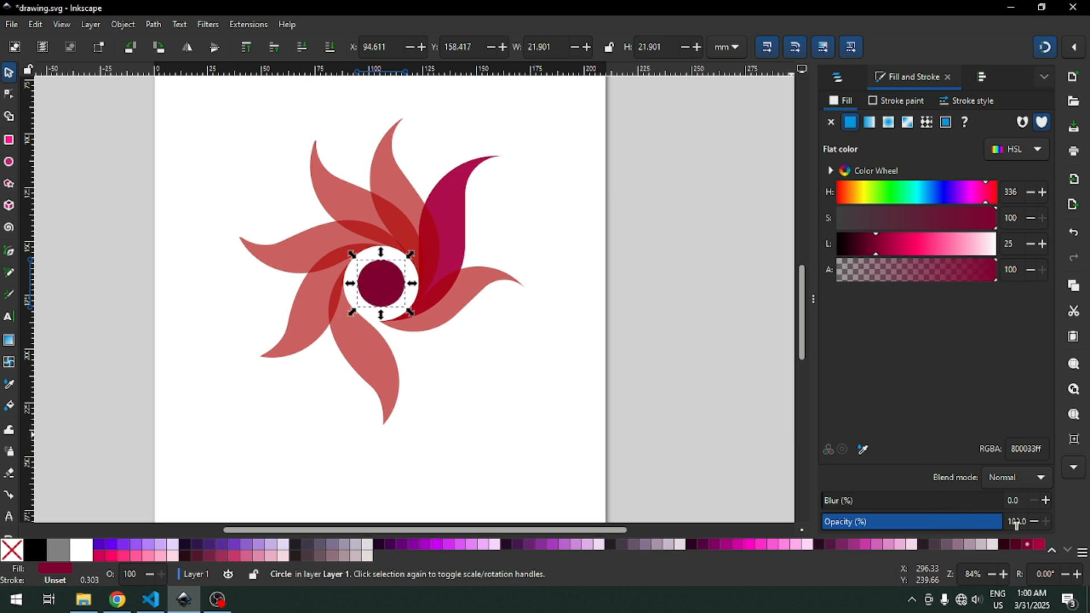
# - Select the six lighter red petals, leaving out the crimson one, and shift their fill hue to 21
pyautogui.click(523, 302)
pyautogui.click(501, 283)
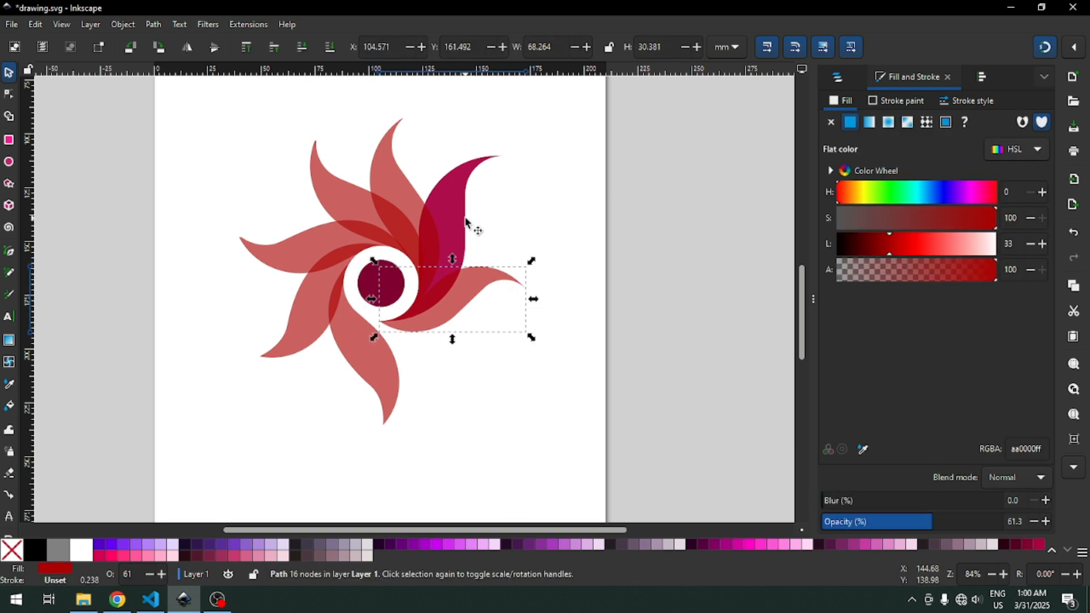
pyautogui.keyDown('shift'); pyautogui.click(381, 163); pyautogui.keyUp('shift')
pyautogui.keyDown('shift'); pyautogui.click(325, 180); pyautogui.keyUp('shift')
pyautogui.keyDown('shift'); pyautogui.click(274, 243); pyautogui.keyUp('shift')
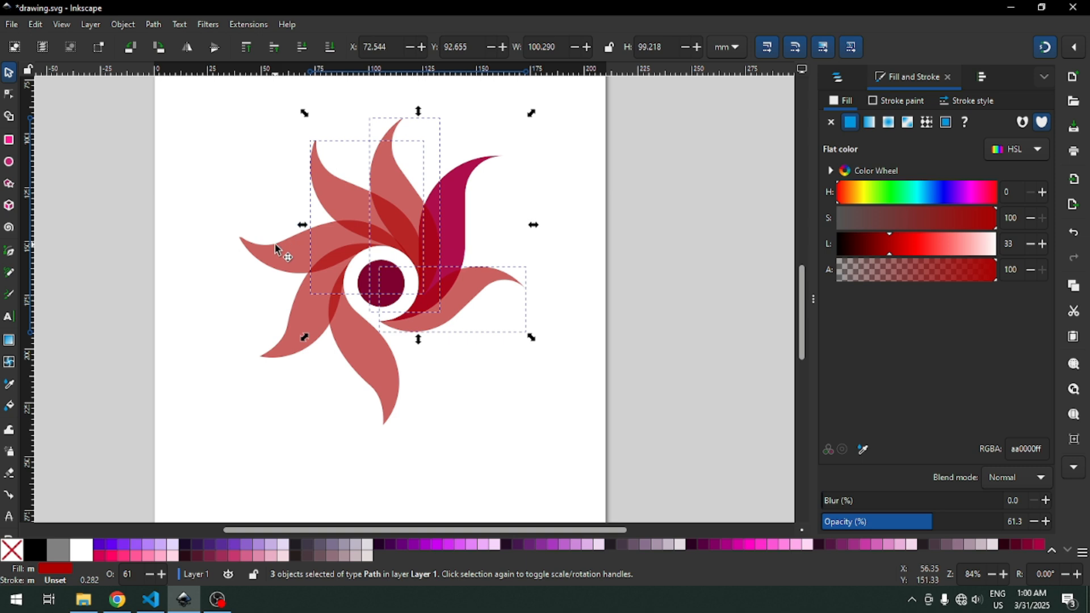
pyautogui.keyDown('shift'); pyautogui.click(288, 335); pyautogui.keyUp('shift')
pyautogui.keyDown('shift'); pyautogui.click(376, 375); pyautogui.keyUp('shift')
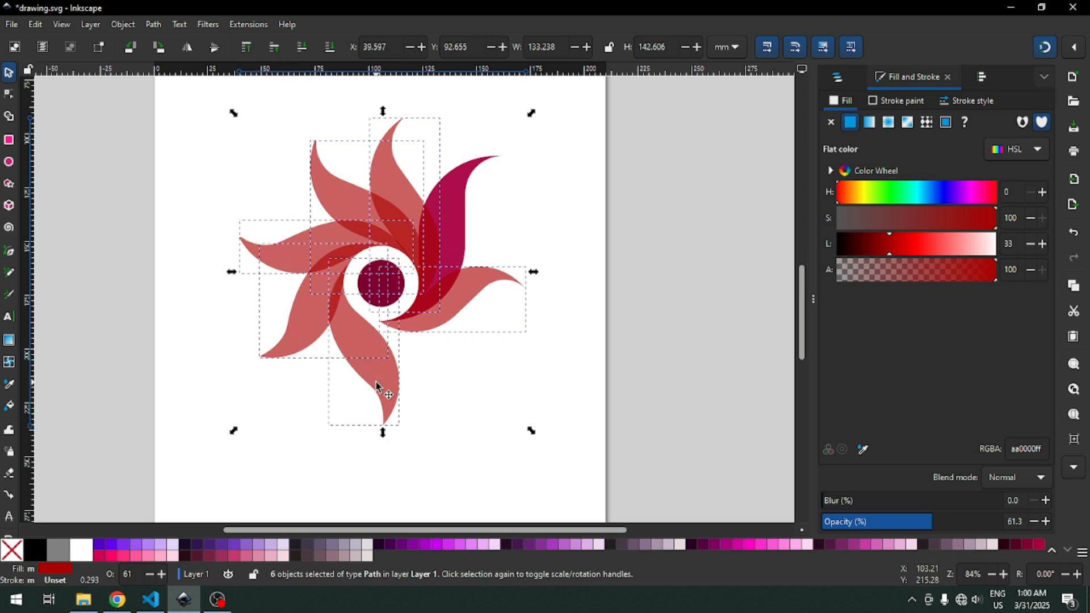
pyautogui.click(852, 192)
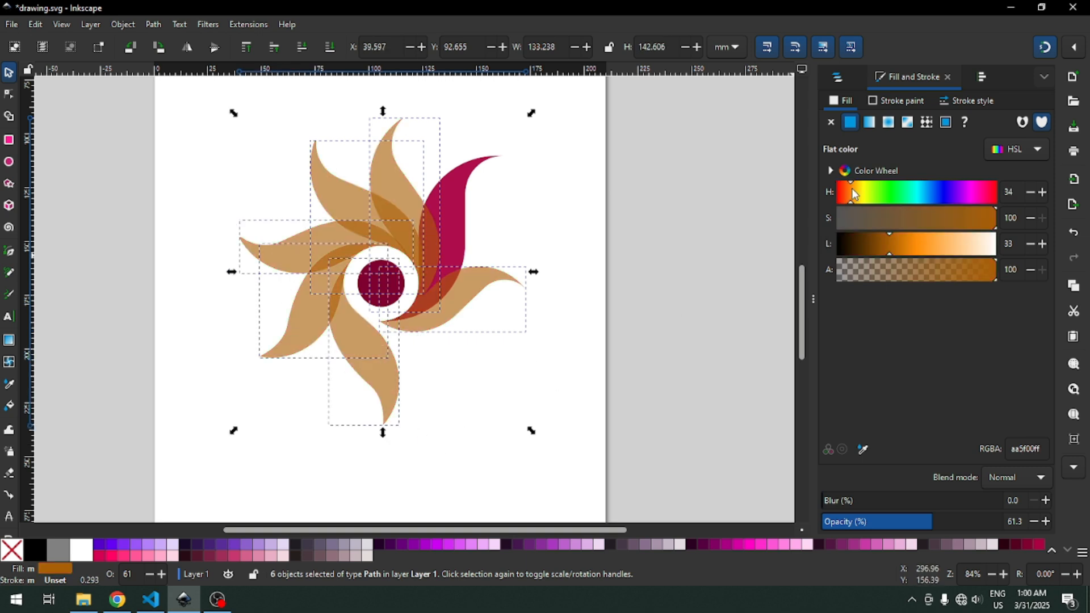
pyautogui.moveTo(852, 193); pyautogui.dragTo(849, 193)
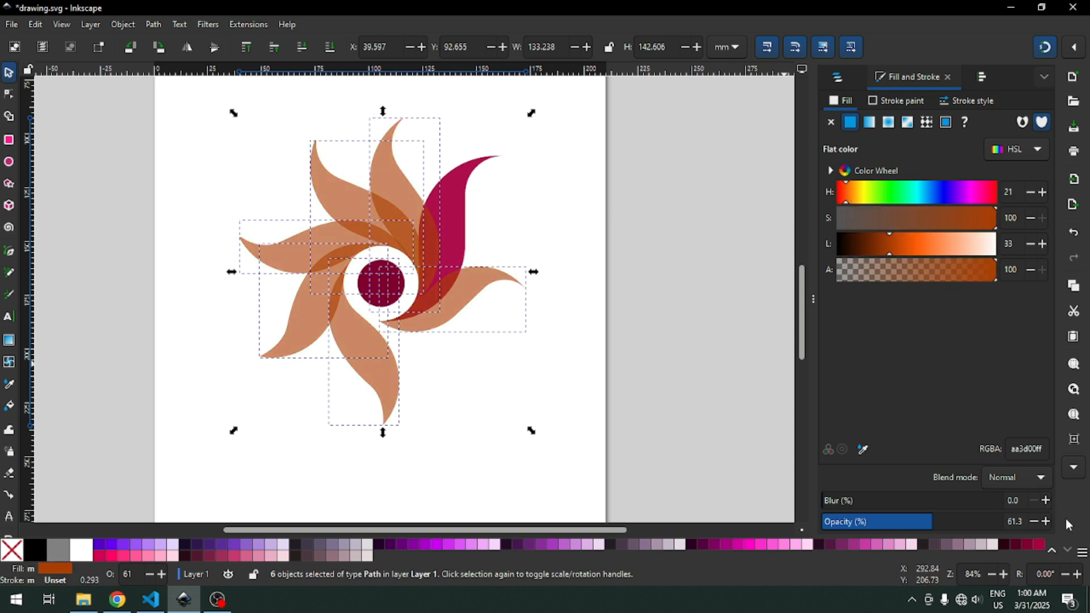
# - Fill the six selected petals with orange ff6600, lower the fill's lightness to 43, and save
pyautogui.click(1051, 550)
pyautogui.click(1051, 551)
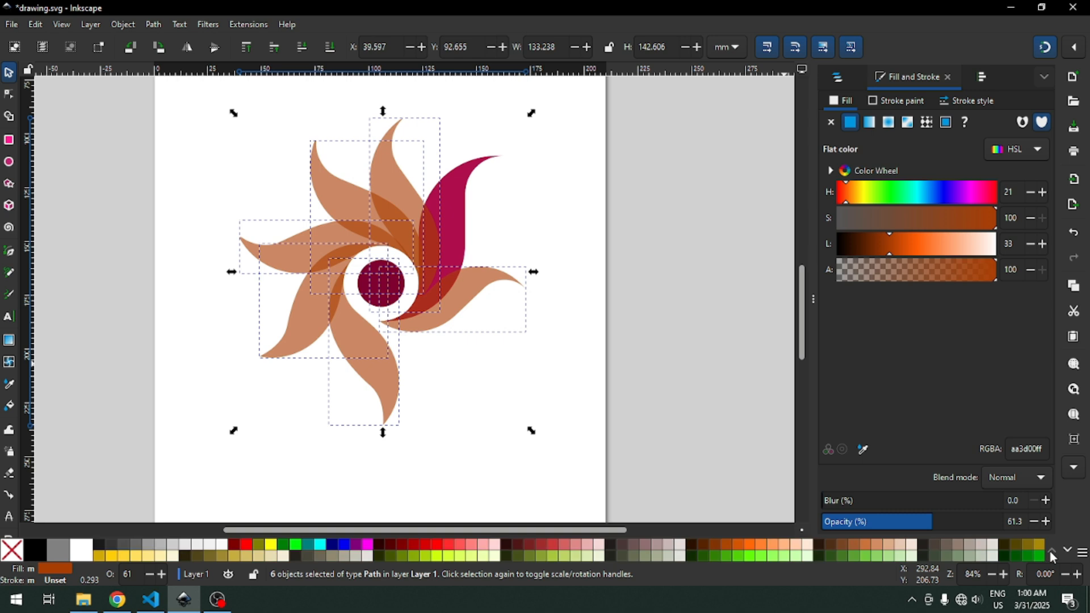
pyautogui.click(750, 546)
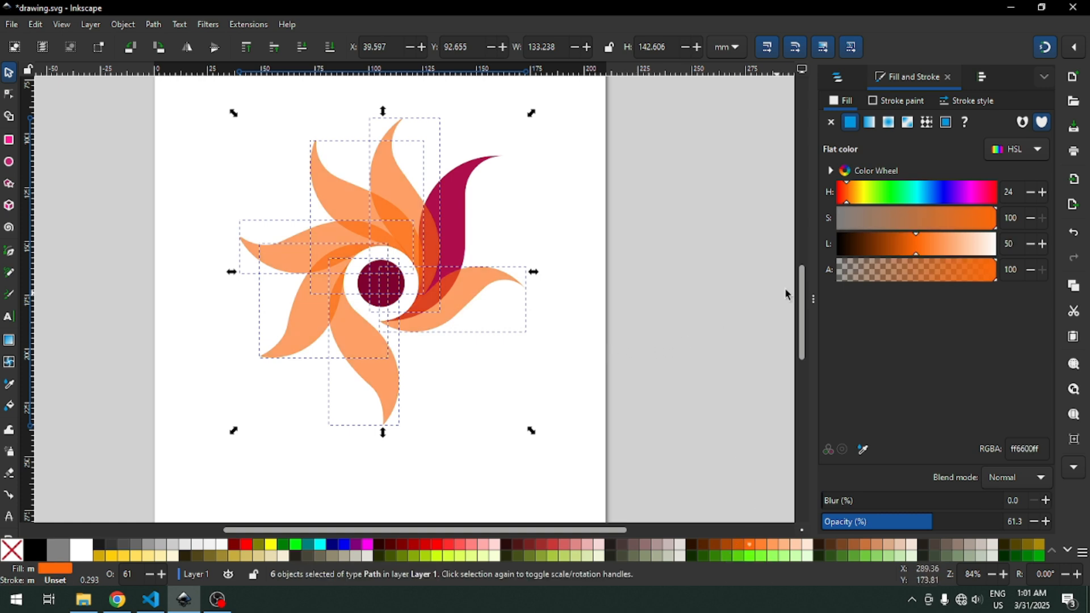
pyautogui.moveTo(912, 248); pyautogui.dragTo(908, 247)
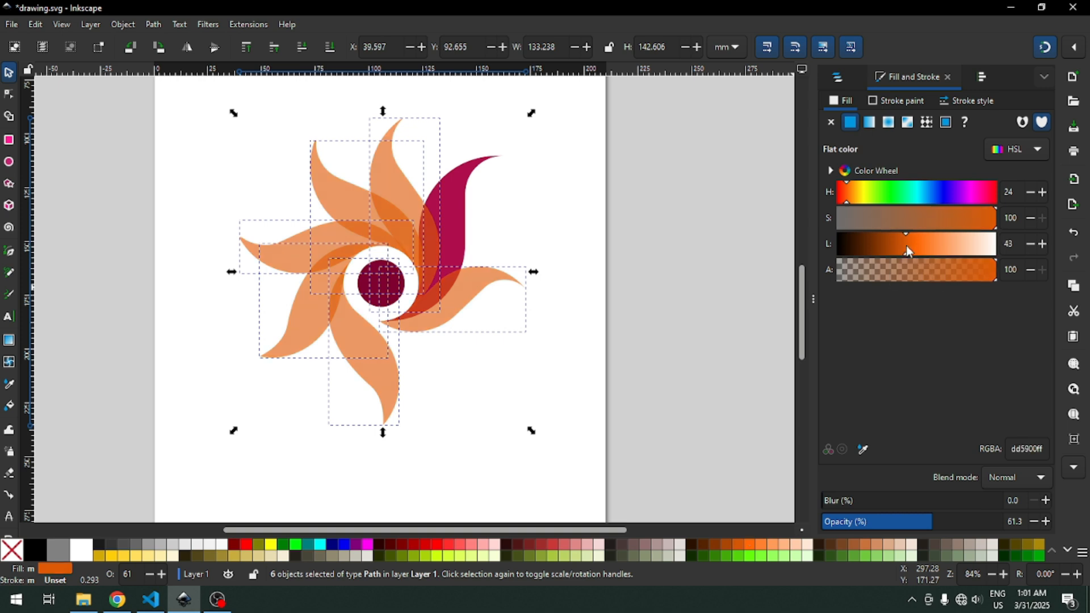
pyautogui.click(590, 356)
pyautogui.hotkey('ctrl', 's')
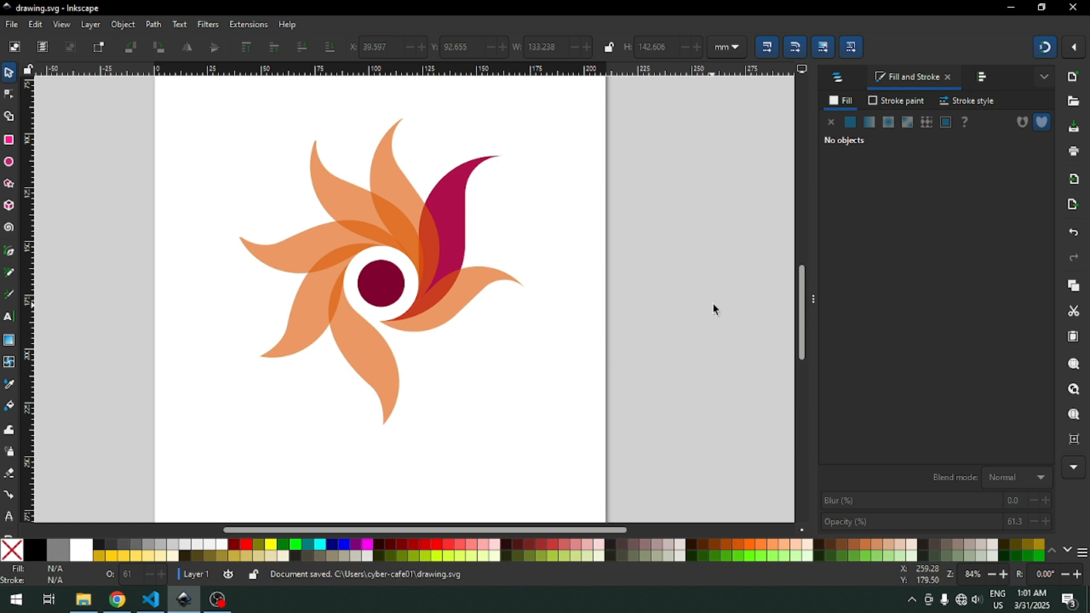
# - Hide the docked dialogs, scale the whole logo down to about 110.5 × 118.3 mm, move it to about X 15.1 mm, and save
pyautogui.click(813, 299)
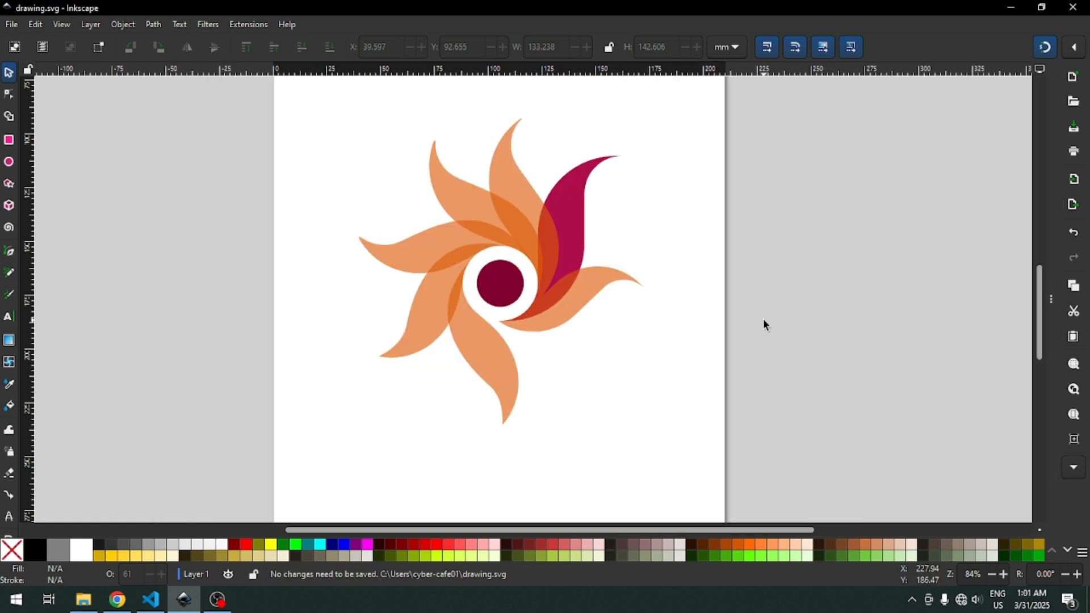
pyautogui.moveTo(324, 94); pyautogui.dragTo(731, 458)
pyautogui.moveTo(651, 432); pyautogui.dragTo(629, 407)
pyautogui.moveTo(563, 249); pyautogui.dragTo(462, 252)
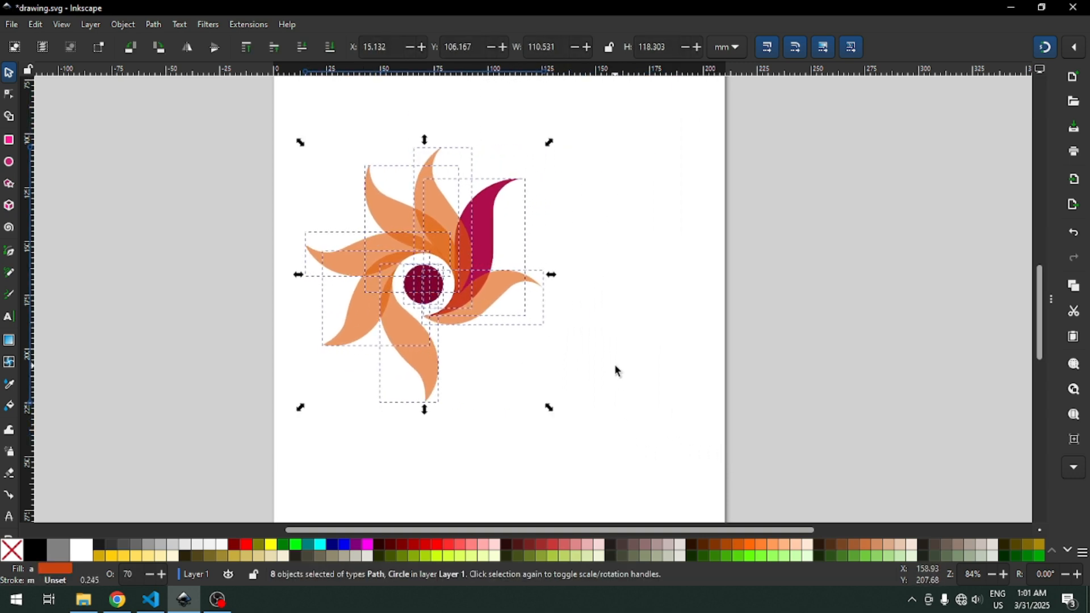
pyautogui.click(635, 355)
pyautogui.hotkey('ctrl', 's')
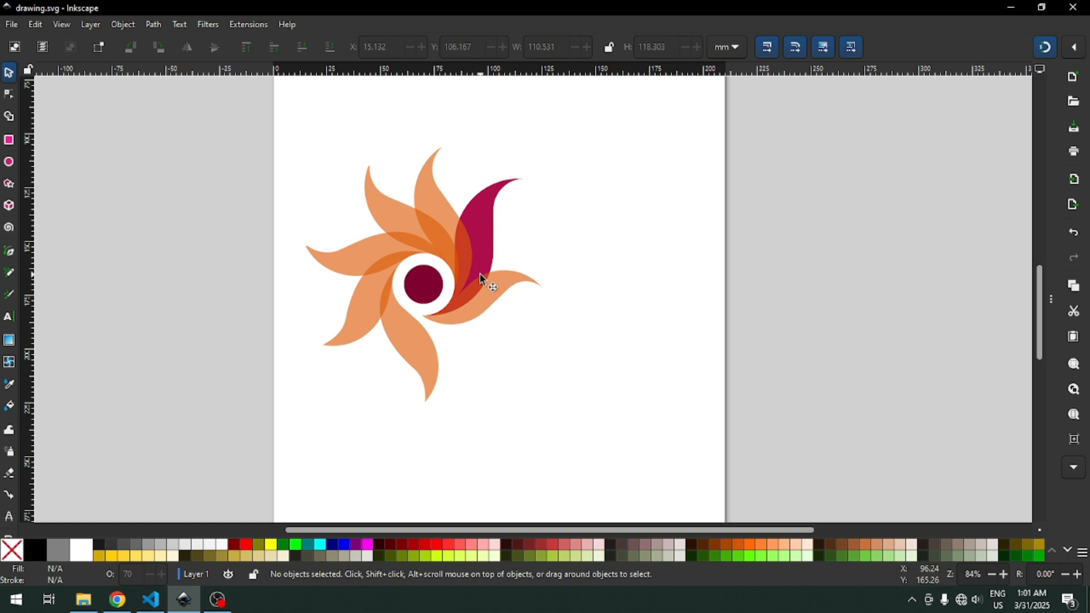
# - Move the whole logo to about X 3.3 mm, and place a duplicate beside it at about X 105 mm
pyautogui.moveTo(265, 118); pyautogui.dragTo(590, 428)
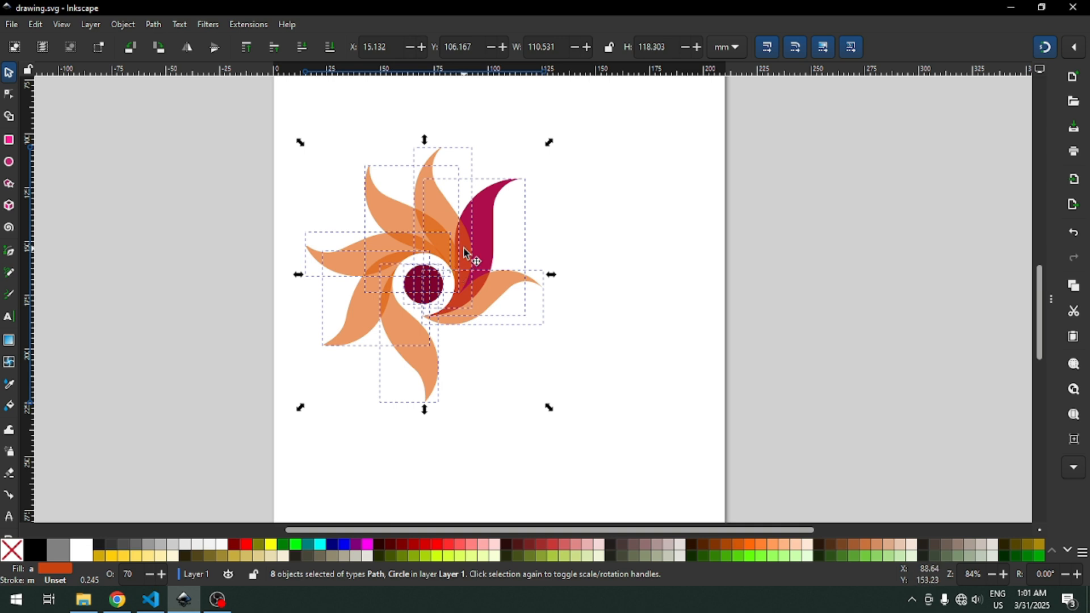
pyautogui.moveTo(482, 255); pyautogui.dragTo(456, 255)
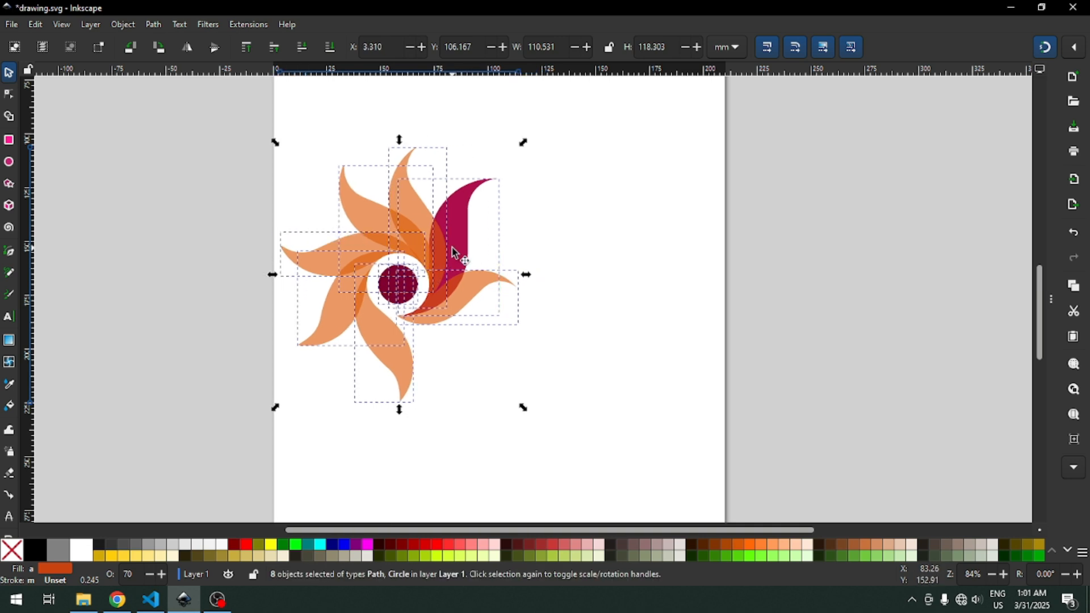
pyautogui.rightClick(461, 253)
pyautogui.click(521, 142)
pyautogui.moveTo(418, 243); pyautogui.dragTo(628, 253)
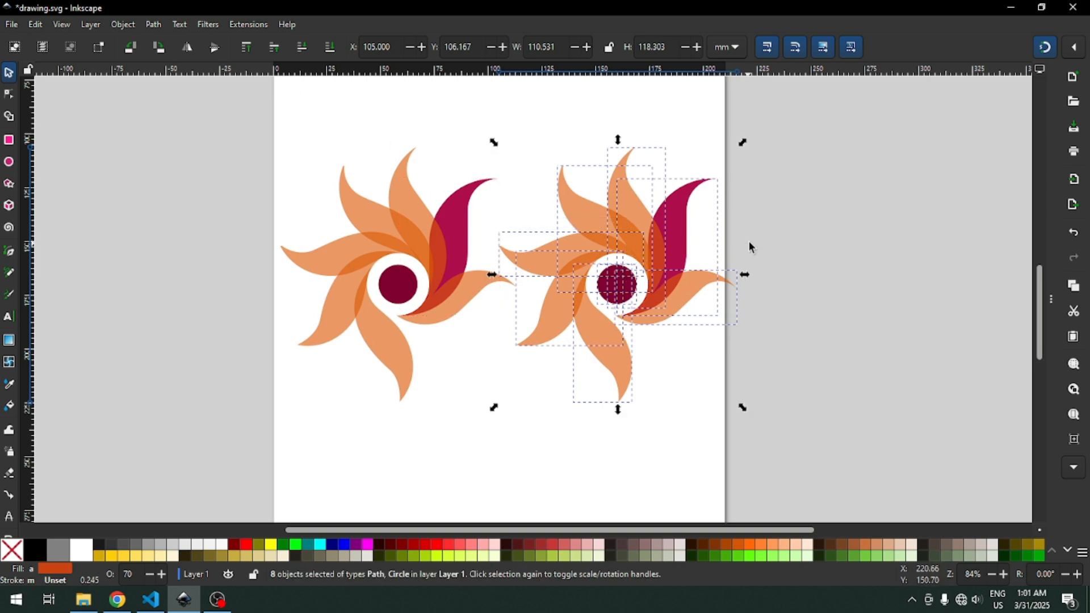
# - Fracture the seven petals of the duplicated logo into separate pieces, excluding its central circle
pyautogui.keyDown('shift'); pyautogui.click(629, 289); pyautogui.keyUp('shift')
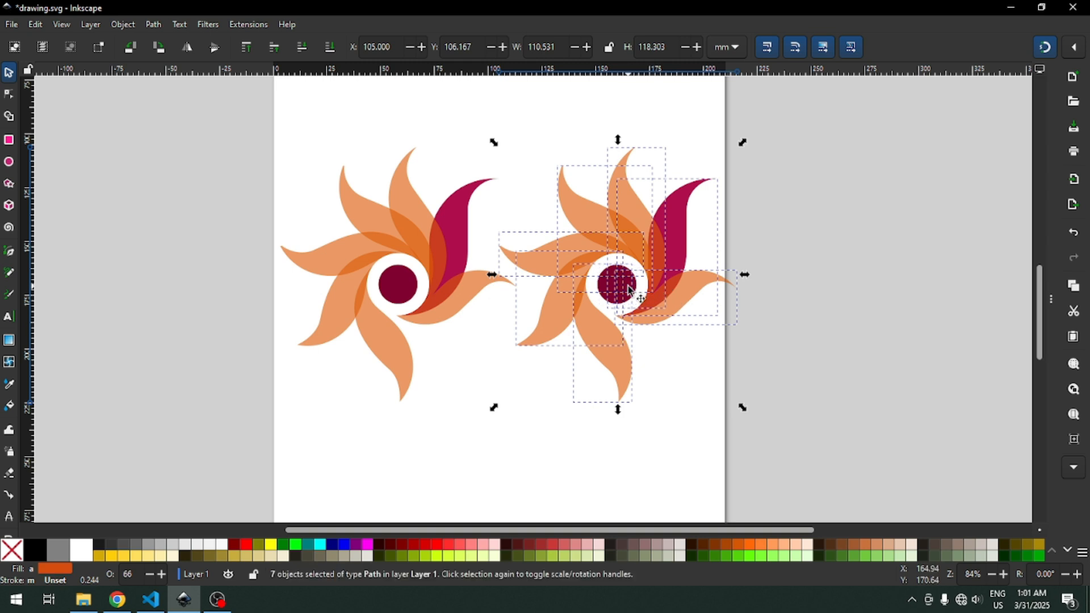
pyautogui.click(249, 26)
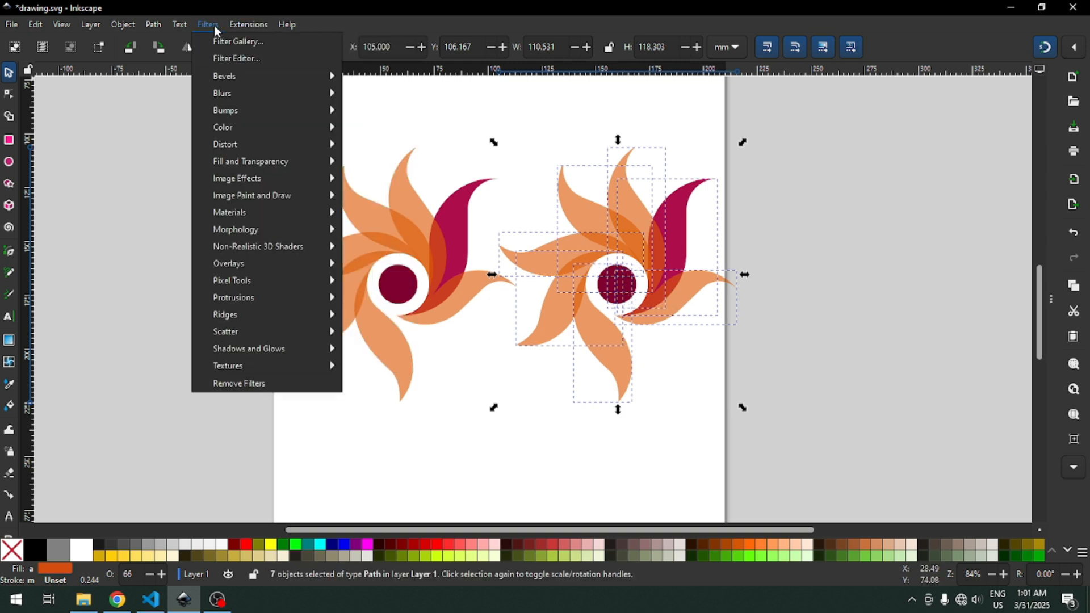
pyautogui.moveTo(179, 29)
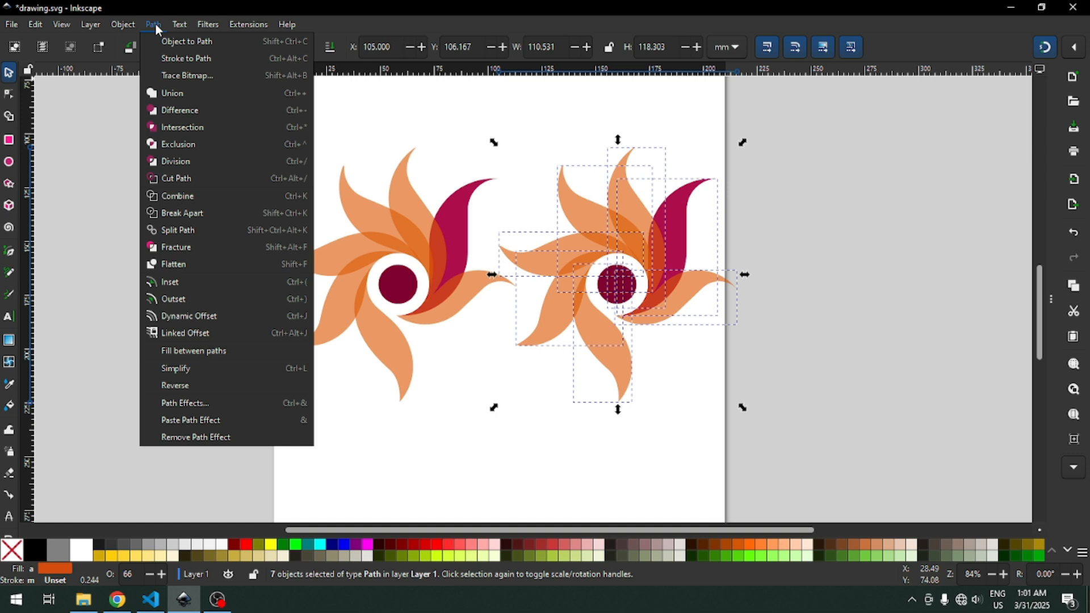
pyautogui.click(186, 250)
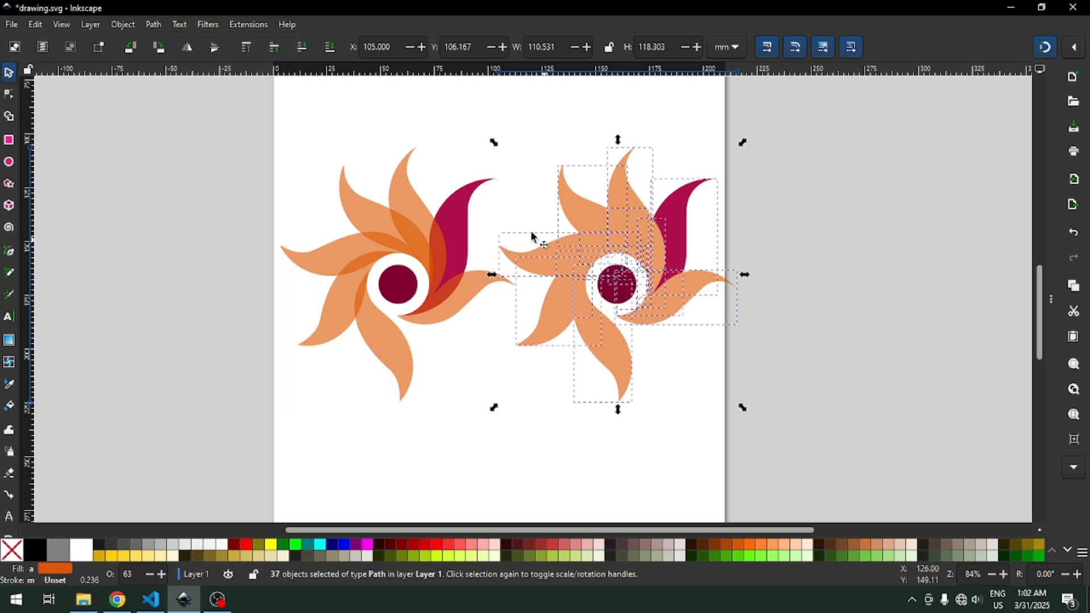
pyautogui.click(761, 220)
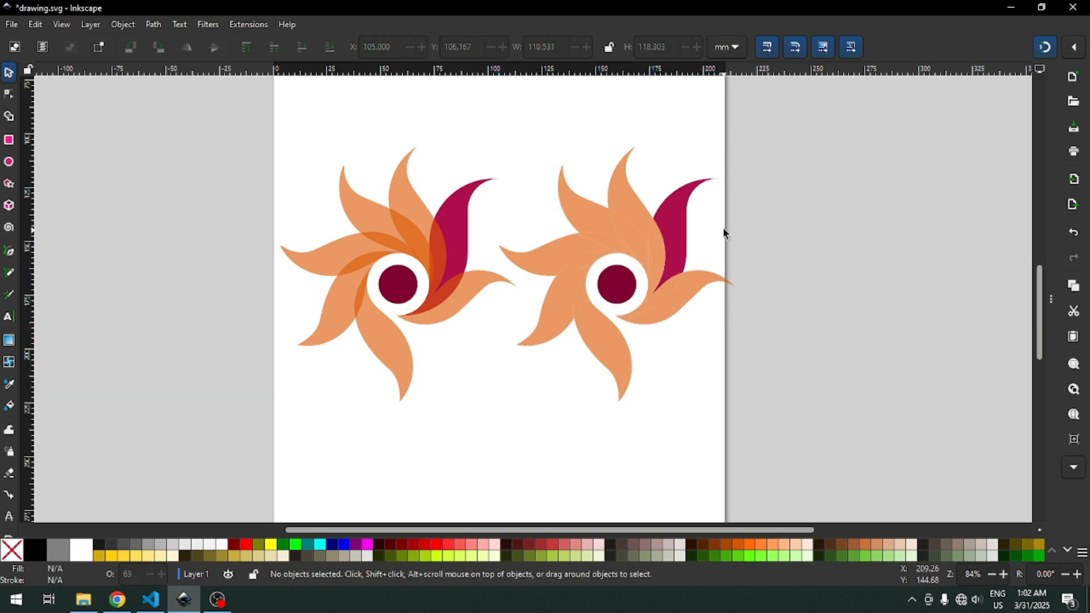
# - In the fractured copy, fill the overlap with the crimson petal dark red and the neighbouring petal overlap red ff0000
pyautogui.click(657, 259)
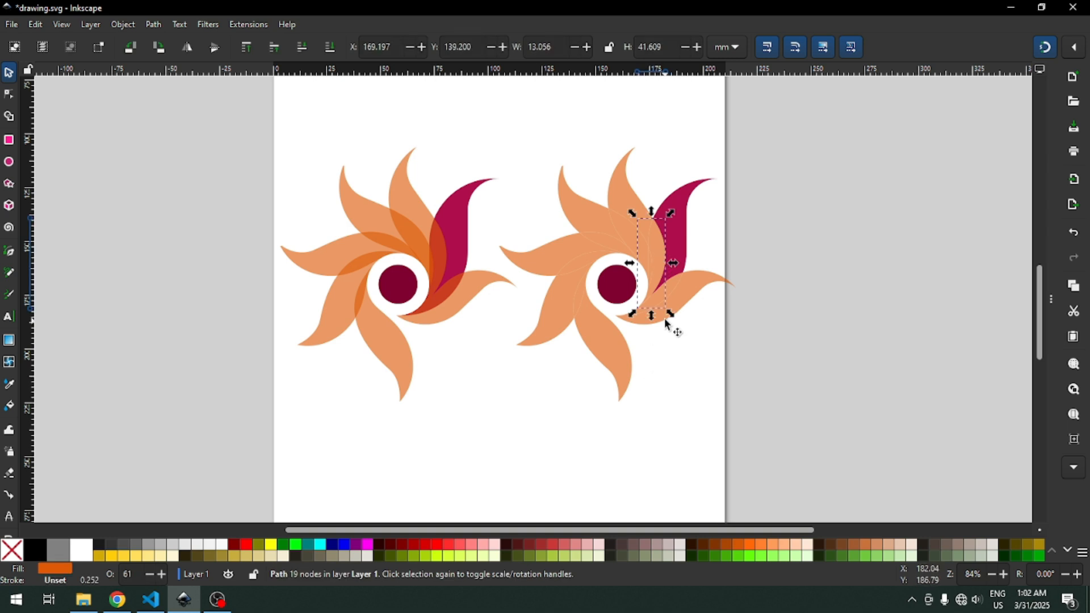
pyautogui.click(424, 545)
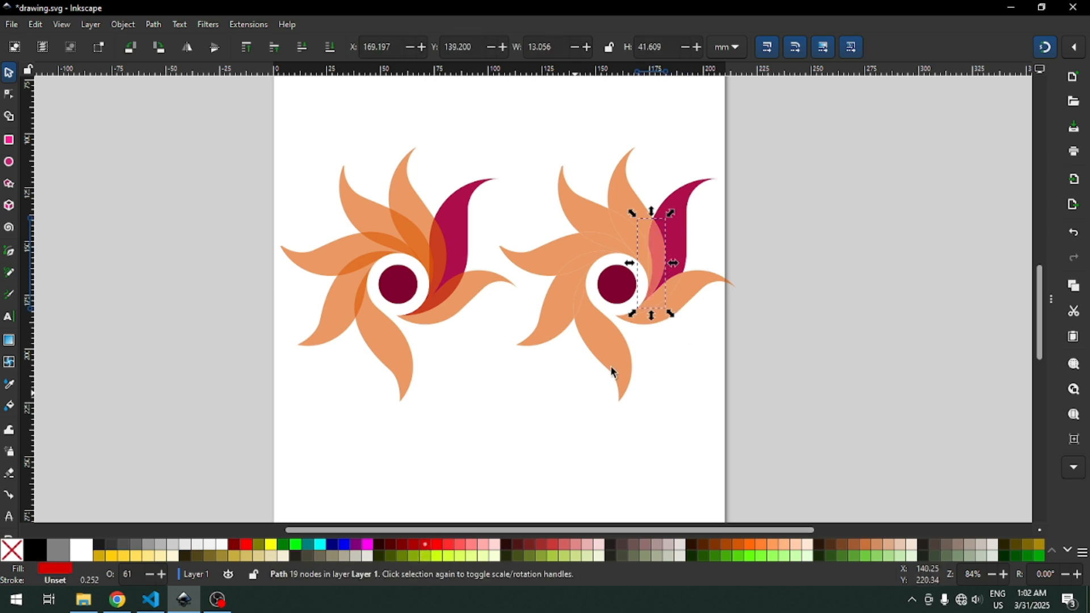
pyautogui.click(731, 318)
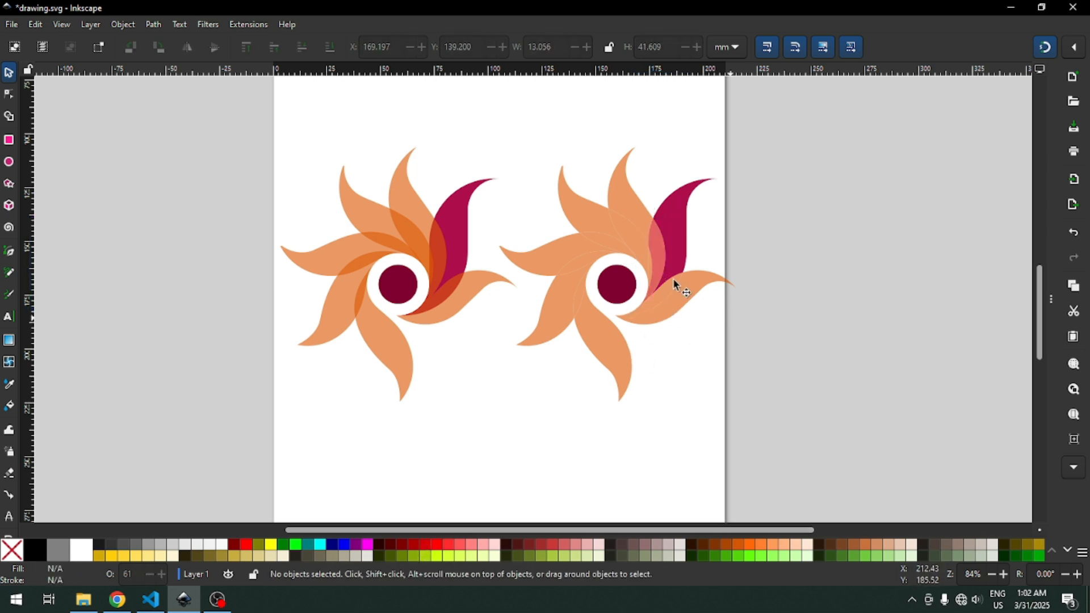
pyautogui.click(631, 241)
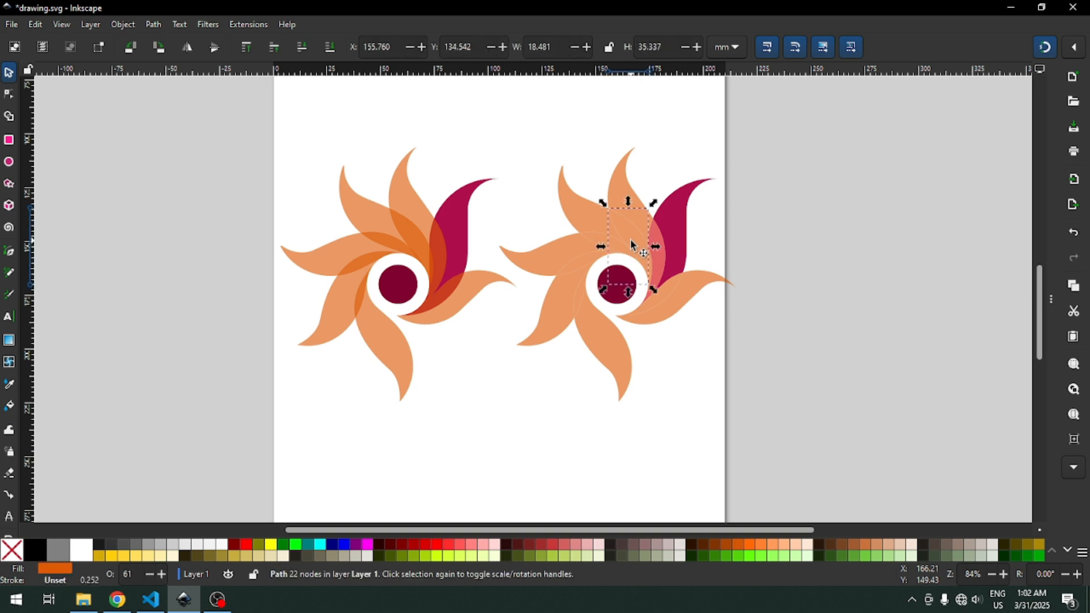
pyautogui.click(438, 546)
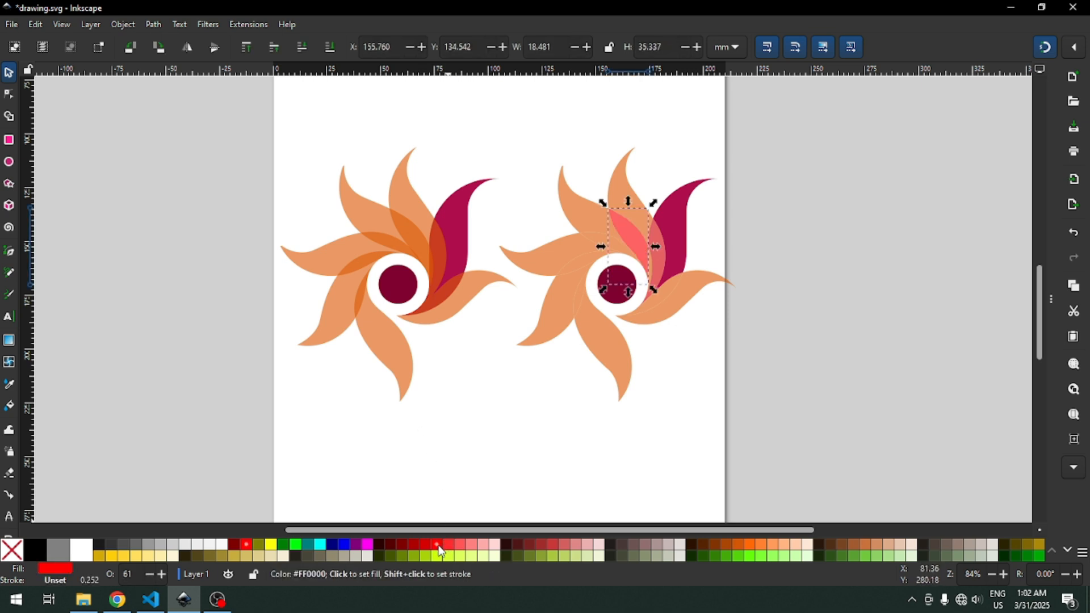
pyautogui.click(697, 385)
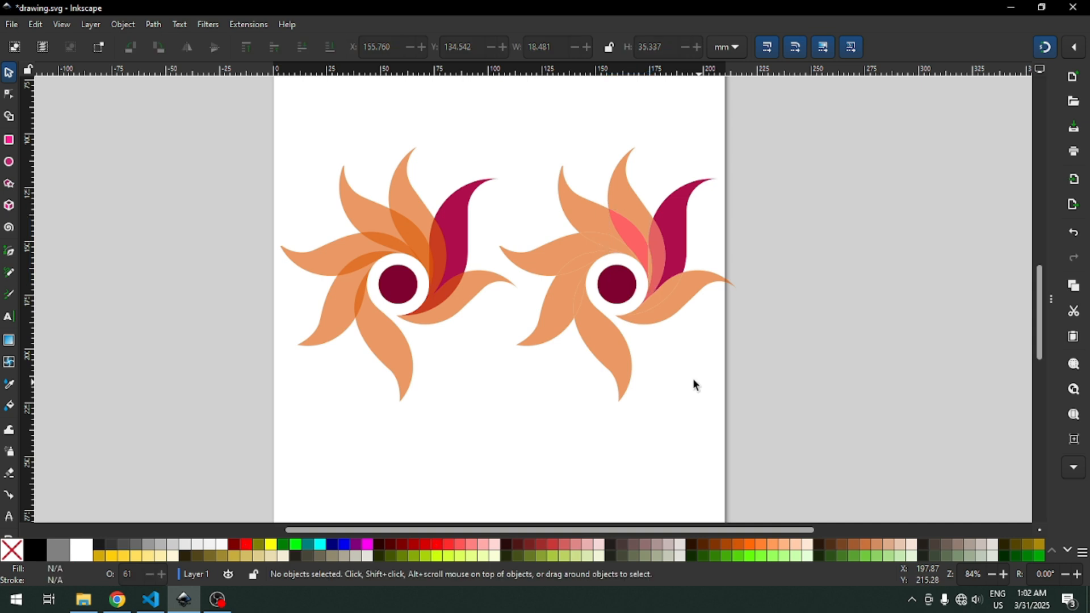
# - Delete the fractured copy, move the original logo to about X 30.7 mm, and save
pyautogui.press('z')
pyautogui.moveTo(499, 187); pyautogui.dragTo(715, 363)
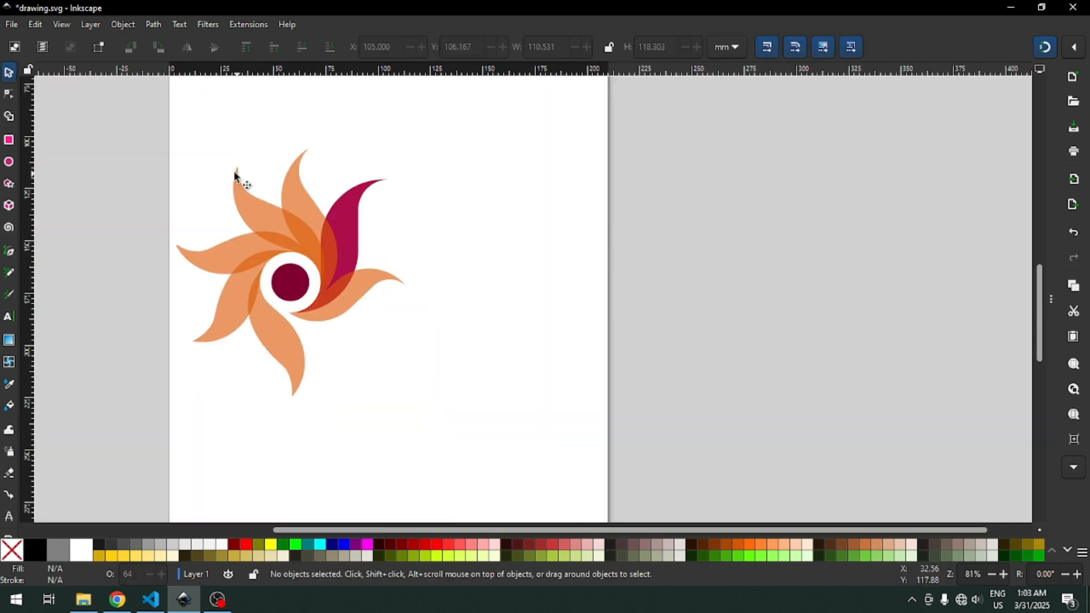
pyautogui.moveTo(140, 129); pyautogui.dragTo(434, 431)
pyautogui.moveTo(307, 287); pyautogui.dragTo(366, 286)
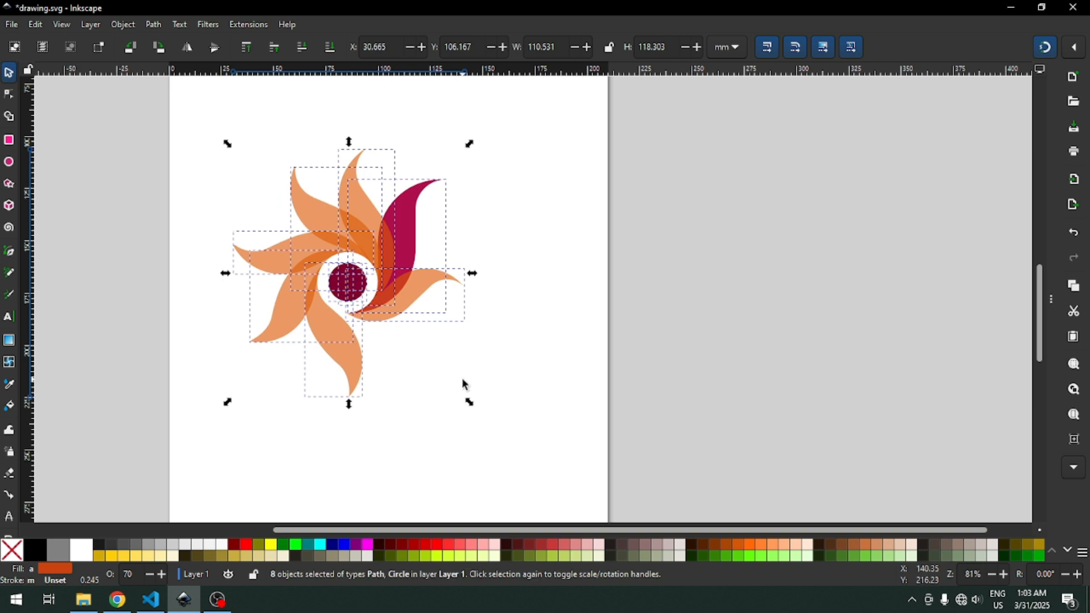
pyautogui.press('z')
pyautogui.moveTo(199, 146); pyautogui.dragTo(511, 405)
pyautogui.hotkey('ctrl', 's')
pyautogui.hotkey('ctrl', 's')
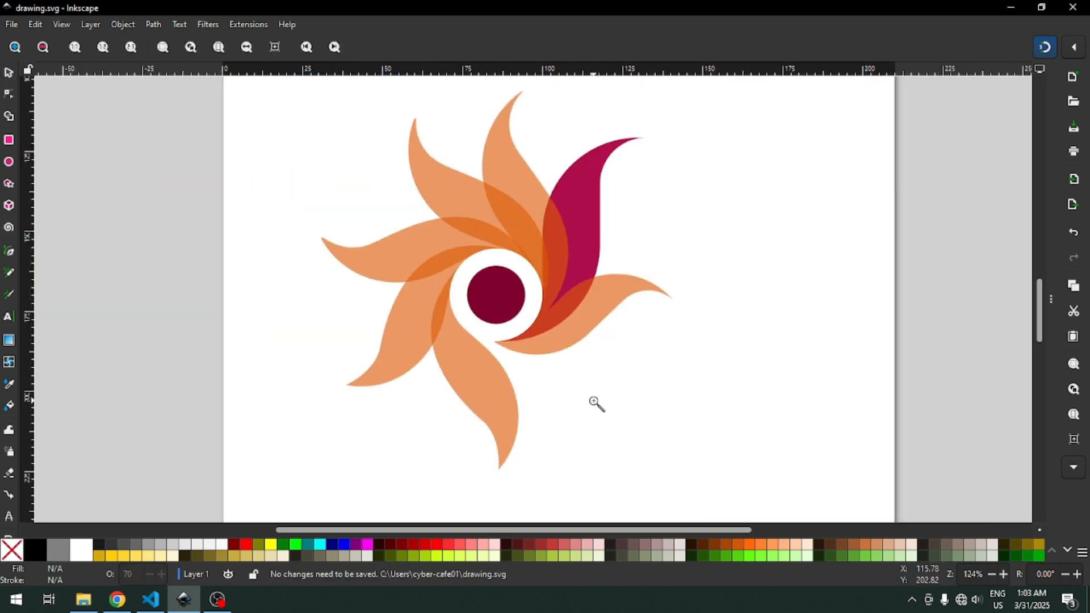